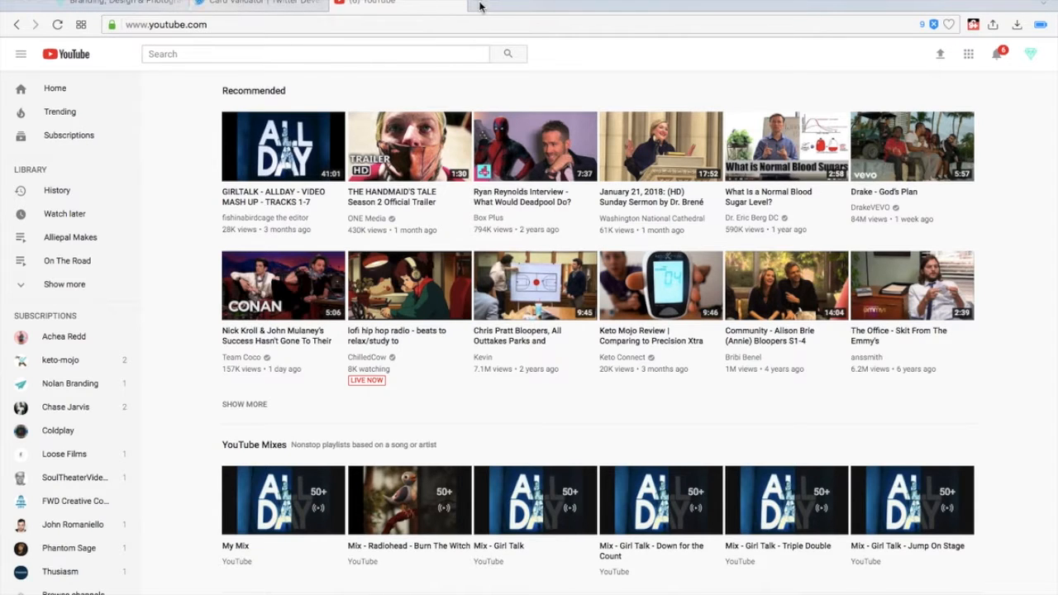
- Open facebook.com in a new browser tab
double_click(479, 6)
text(facebook.com)
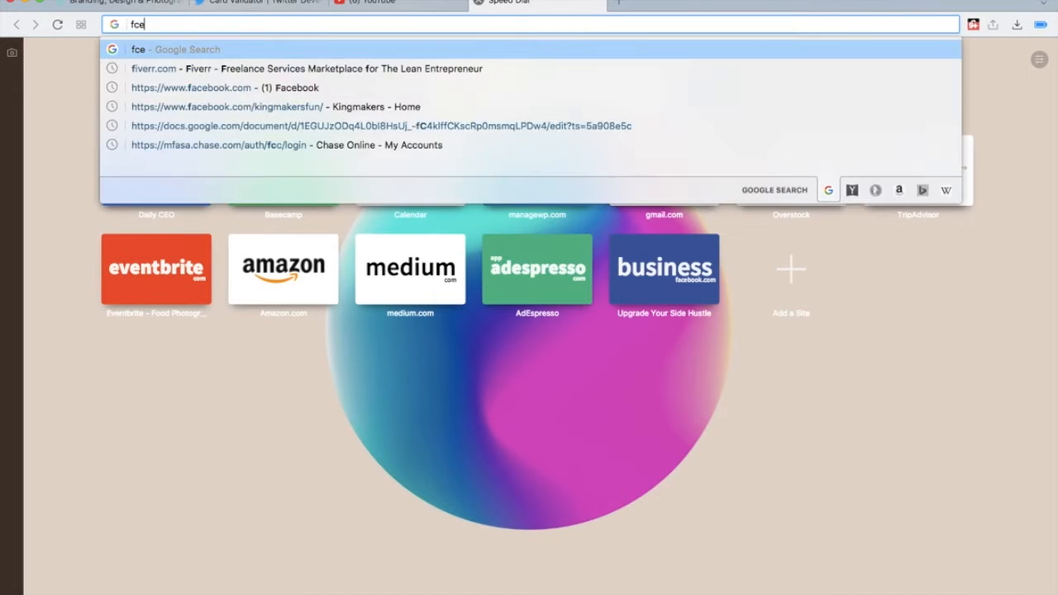
key(Return)
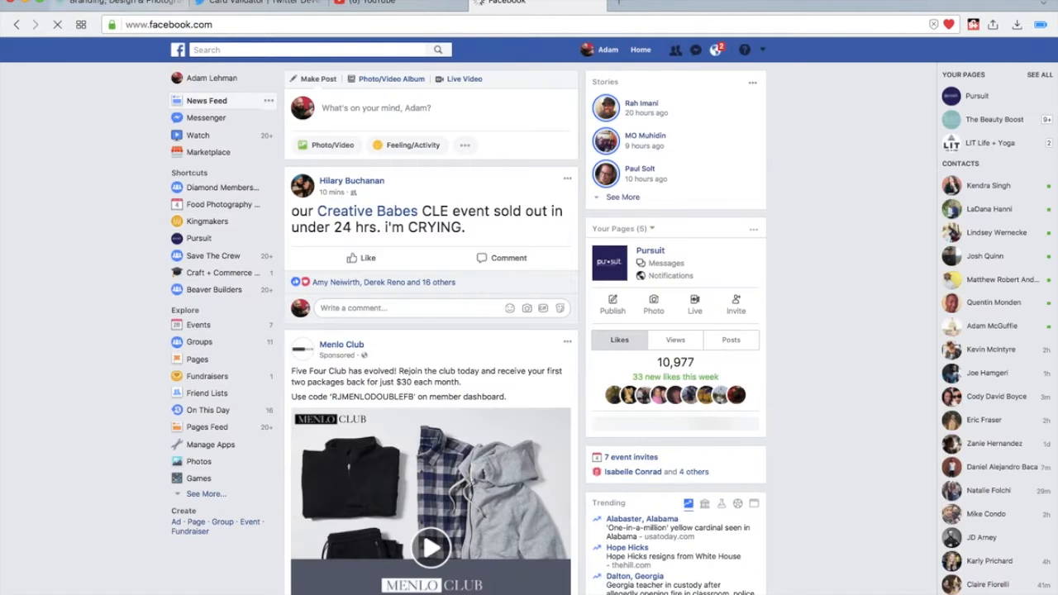
- Copy the thewonderjam.com address from the site's tab and paste it into a new Facebook post to generate a link preview
click(101, 4)
click(150, 25)
key(super+c)
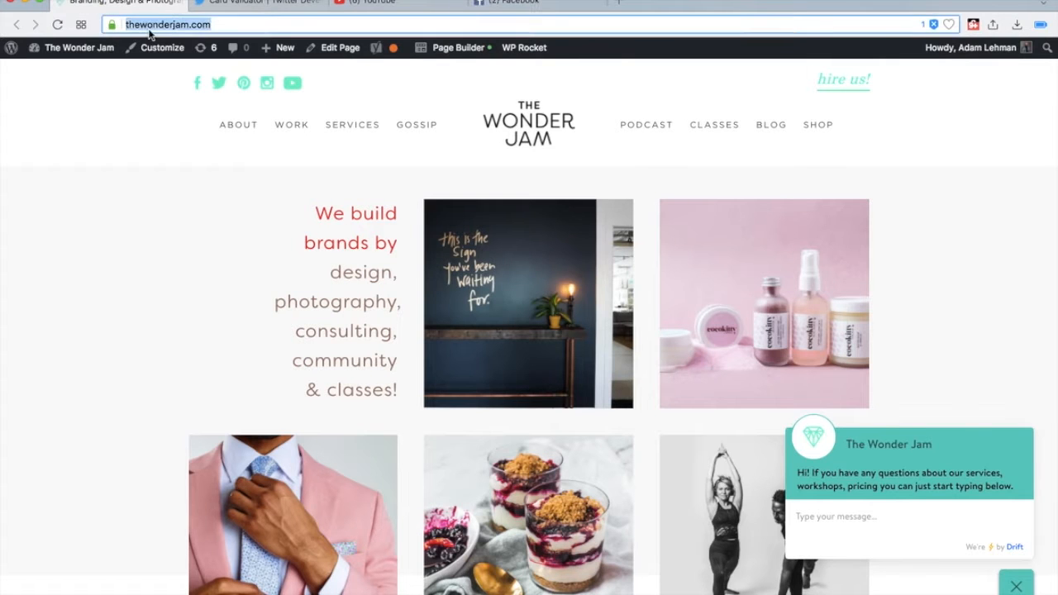
key(BackSpace)
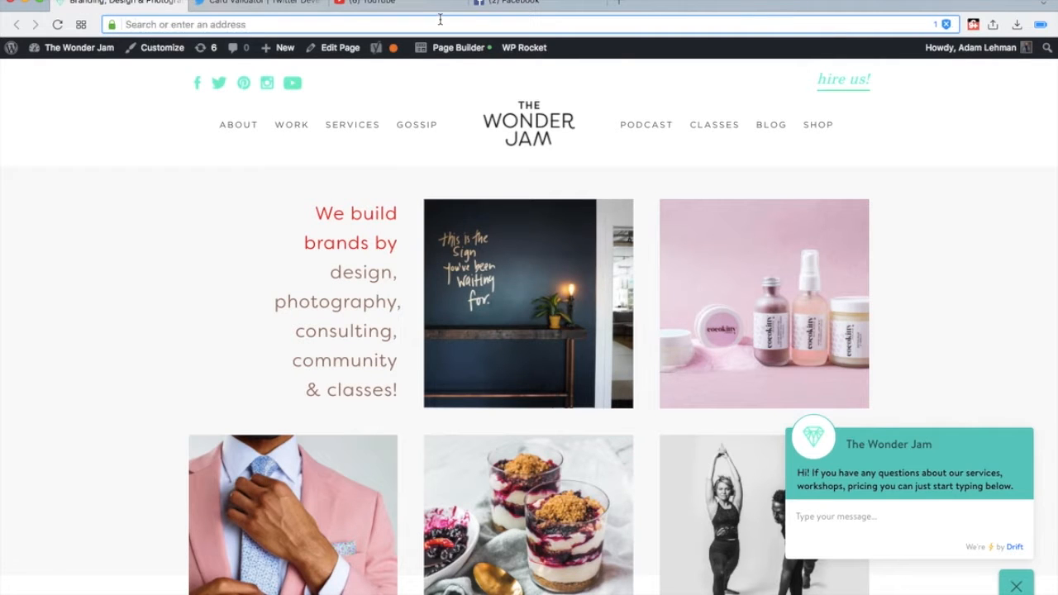
click(542, 6)
click(366, 106)
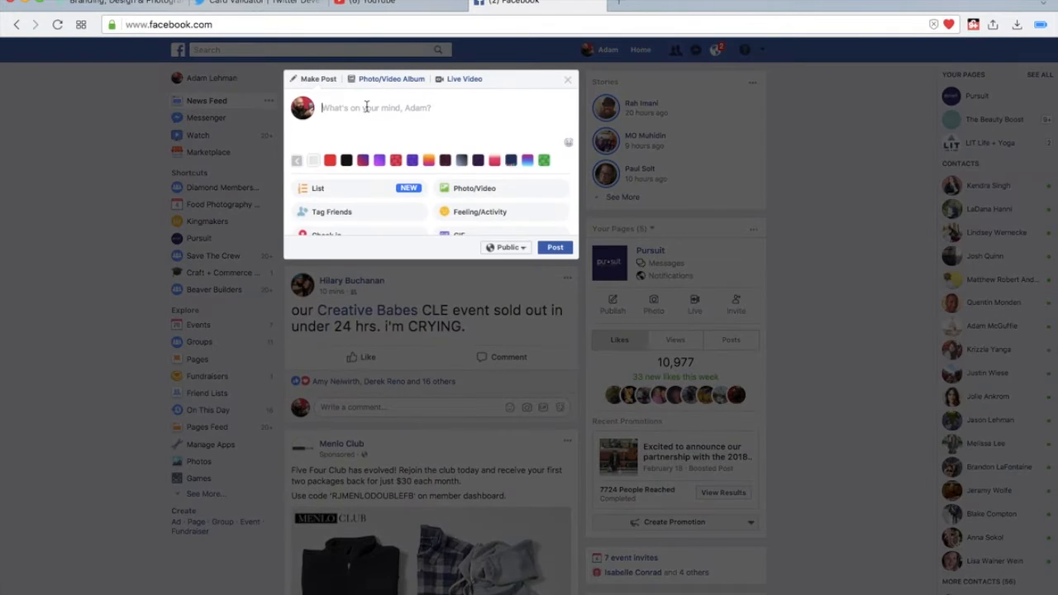
key(super+v)
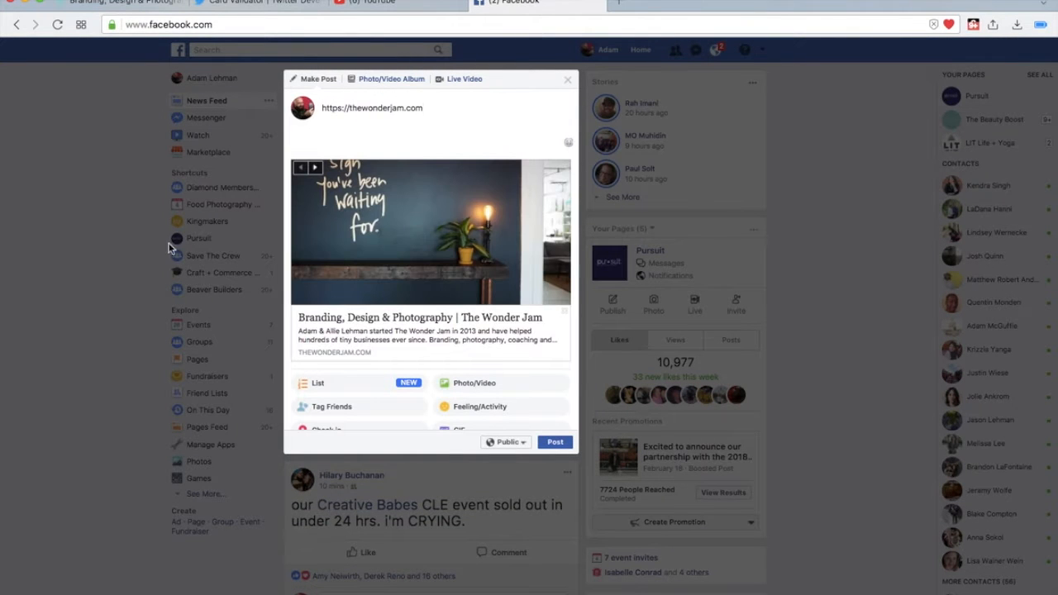
- Examine the link preview's title and description in the Facebook post and cycle through its available thumbnail images
drag(547, 342, 386, 331)
click(387, 333)
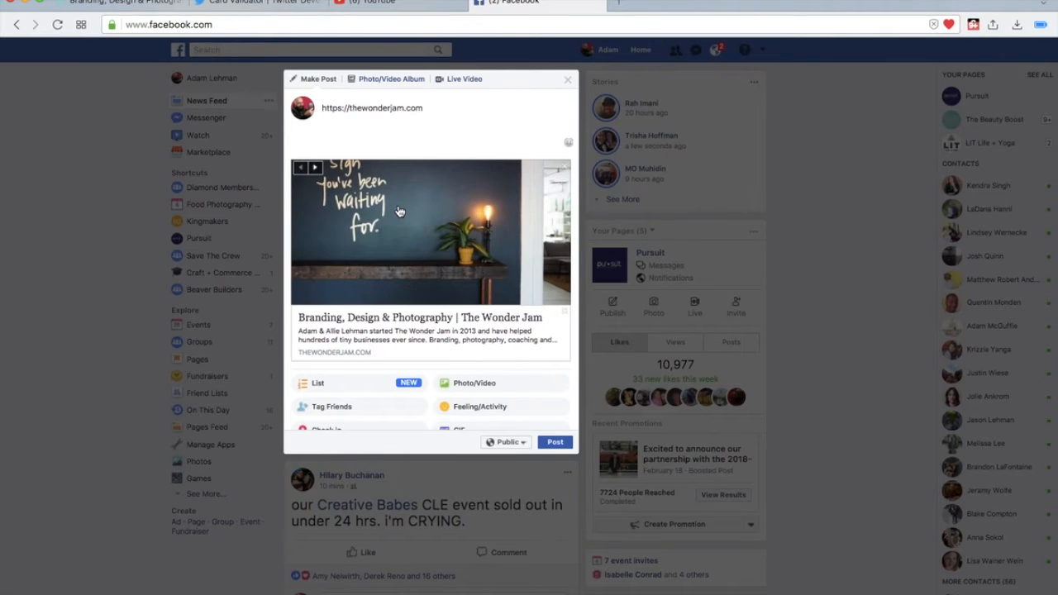
click(314, 168)
click(302, 170)
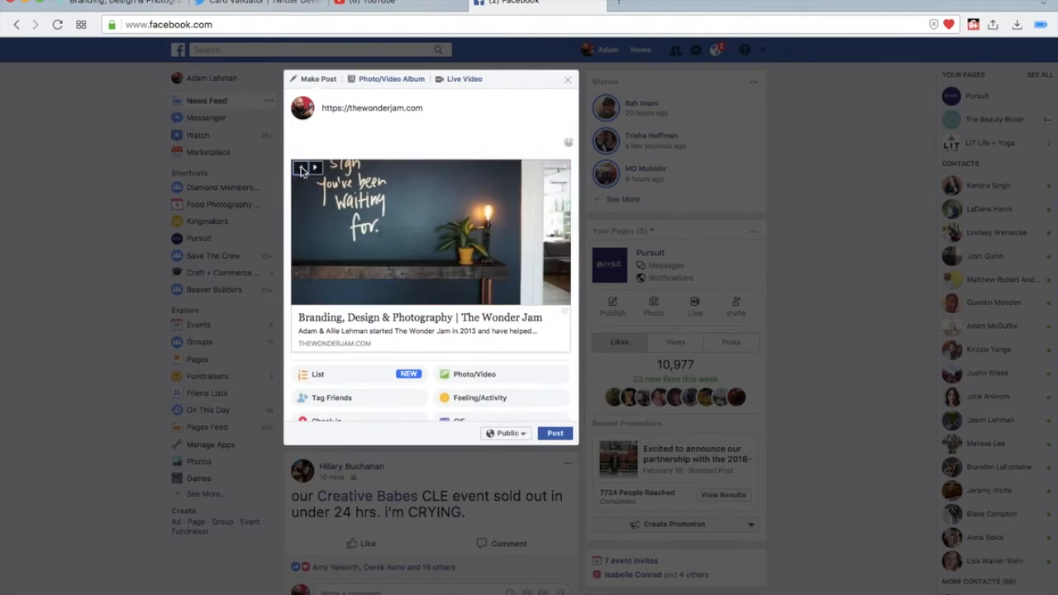
click(317, 170)
click(302, 169)
click(317, 169)
click(316, 169)
click(317, 169)
click(317, 169)
click(317, 170)
click(316, 170)
click(316, 170)
click(302, 169)
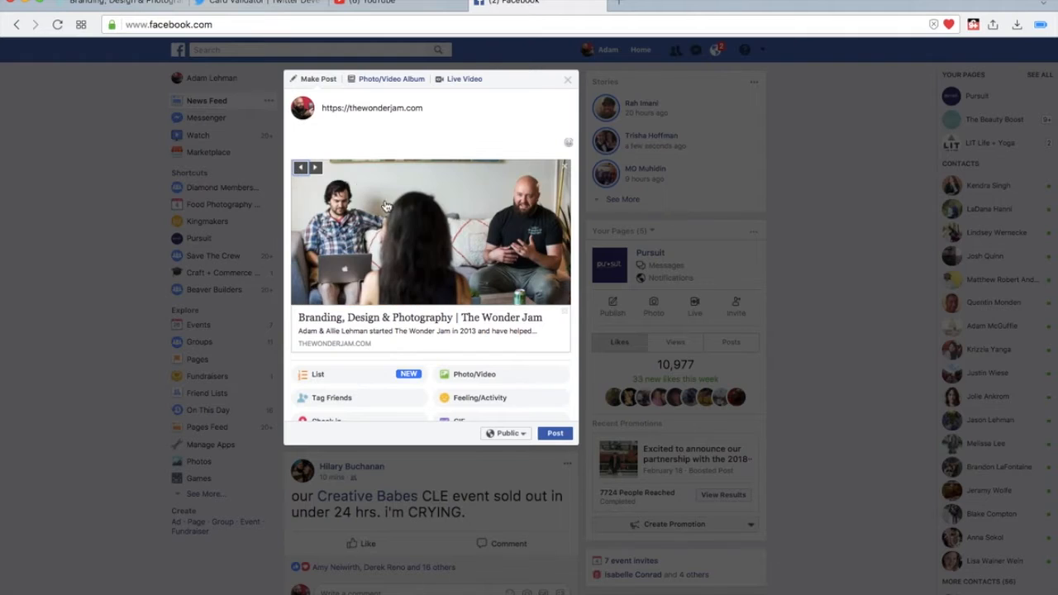
click(316, 169)
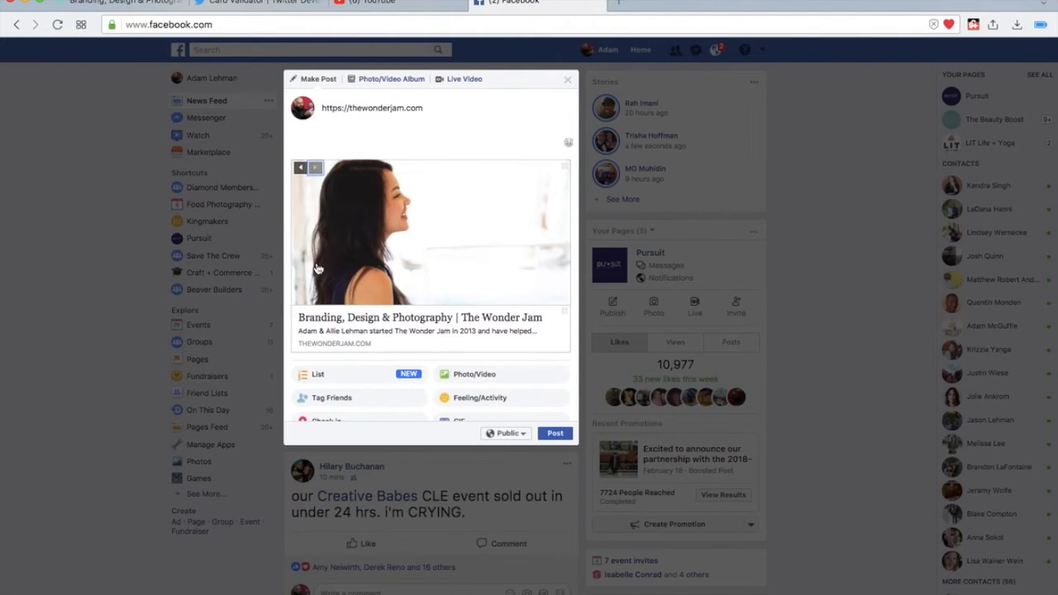
click(301, 168)
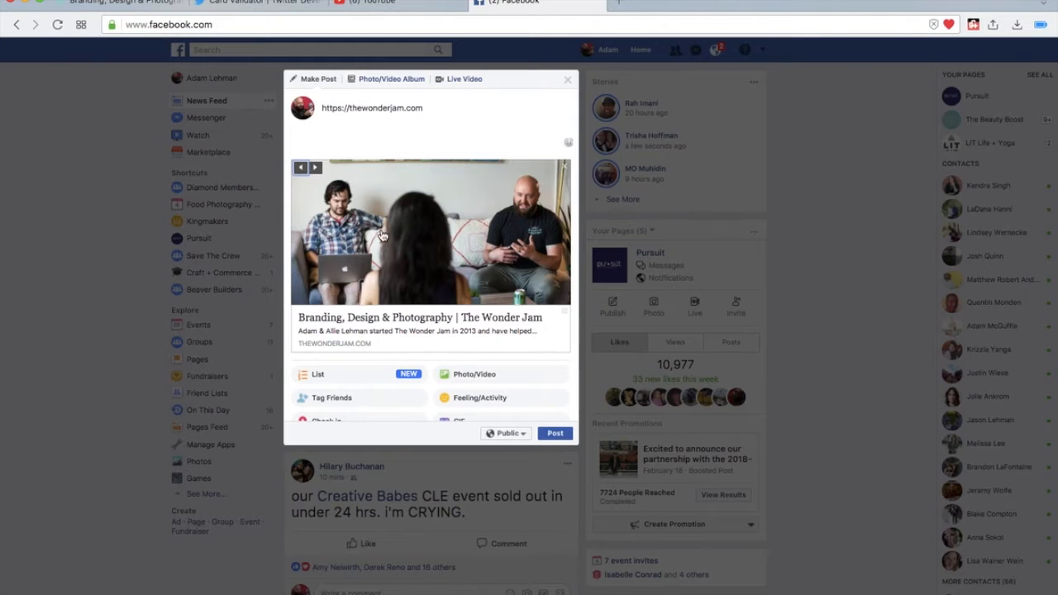
scroll(371, 281, down, 1)
scroll(372, 282, up, 1)
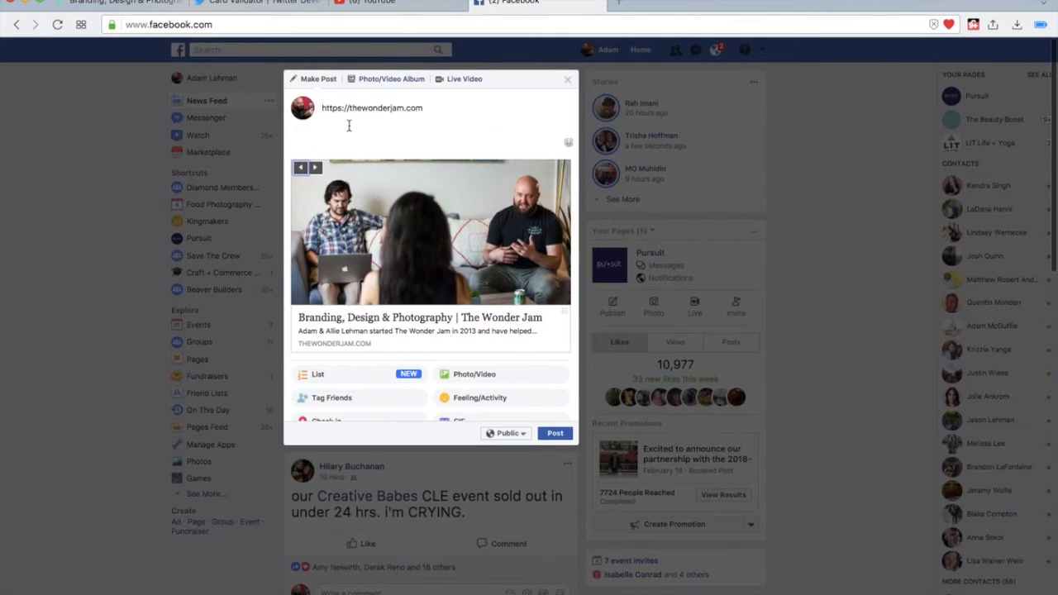
- Return to The Wonder Jam site and open its WordPress dashboard
click(113, 3)
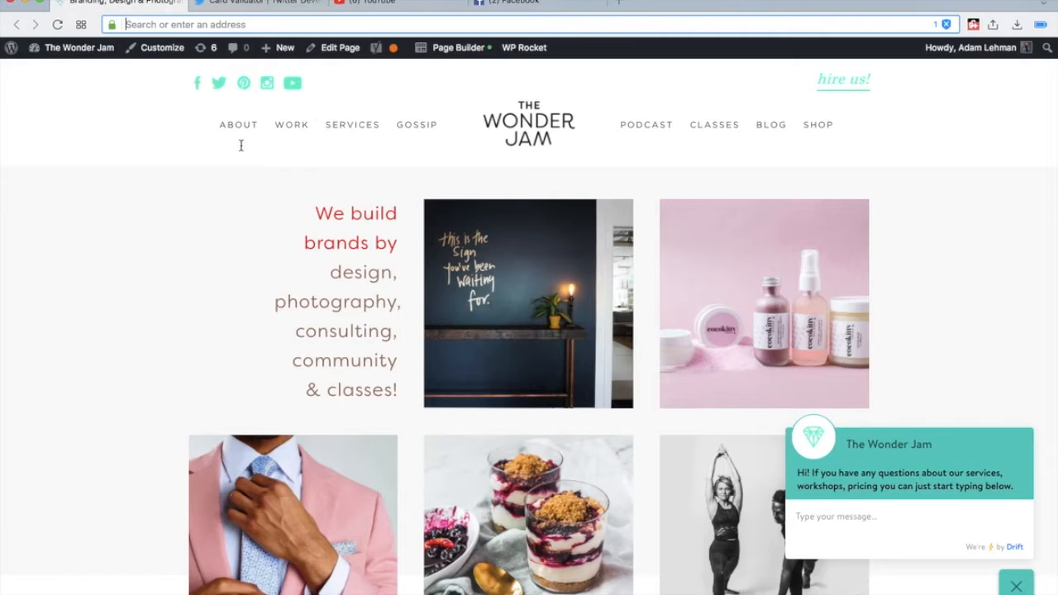
mouse_move(66, 48)
click(56, 72)
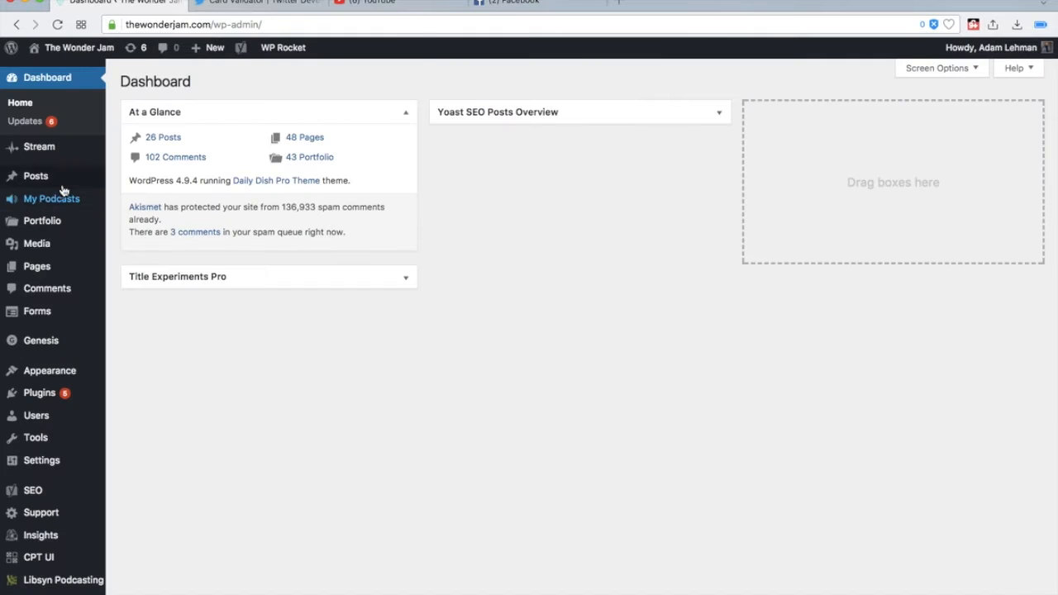
- Open the Home front page for editing from the list of all pages
mouse_move(72, 190)
mouse_move(33, 240)
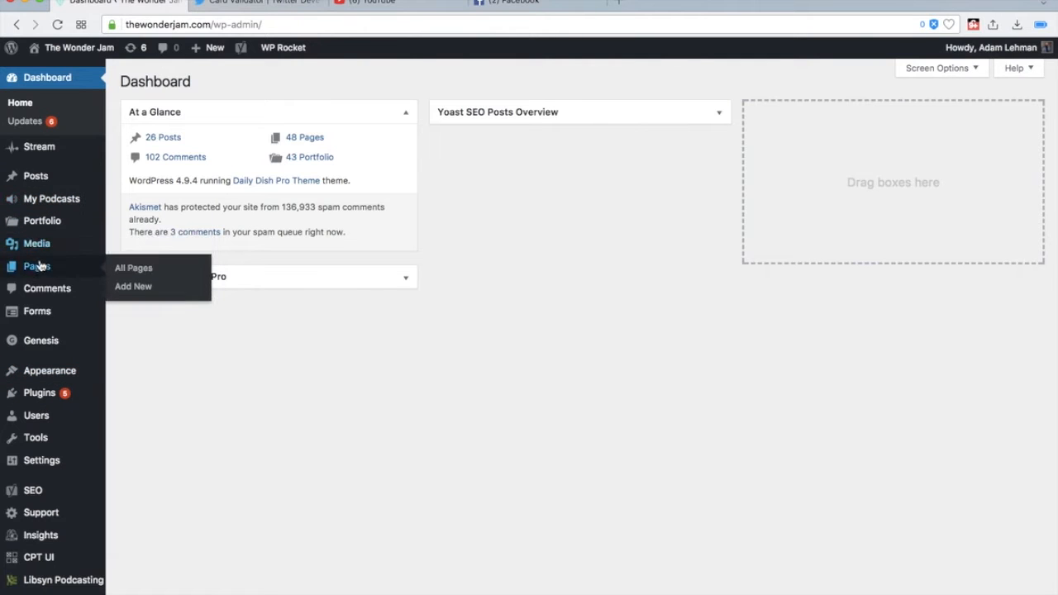
click(120, 266)
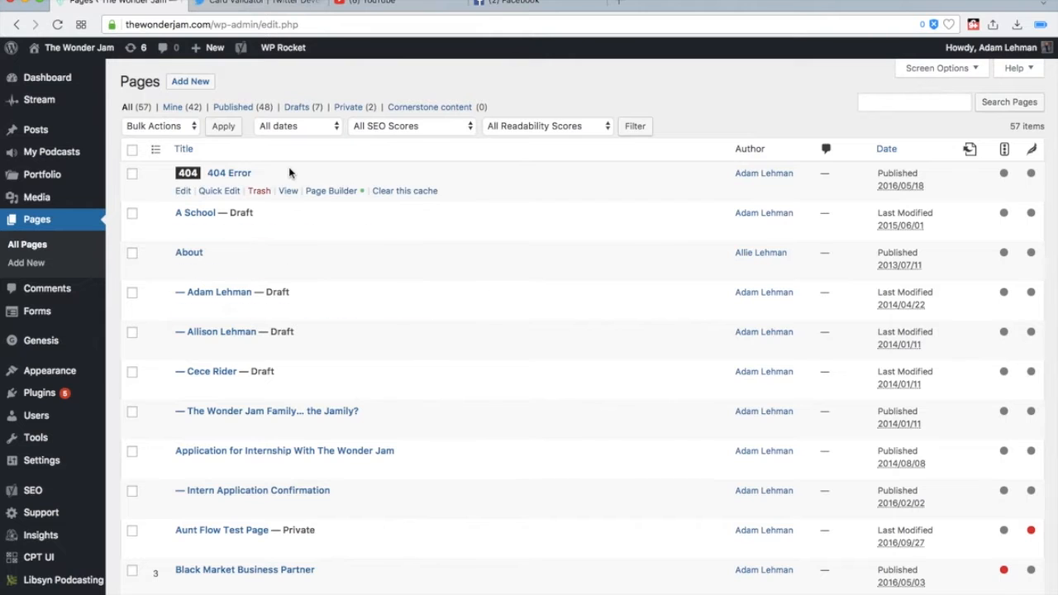
scroll(289, 172, down, 10)
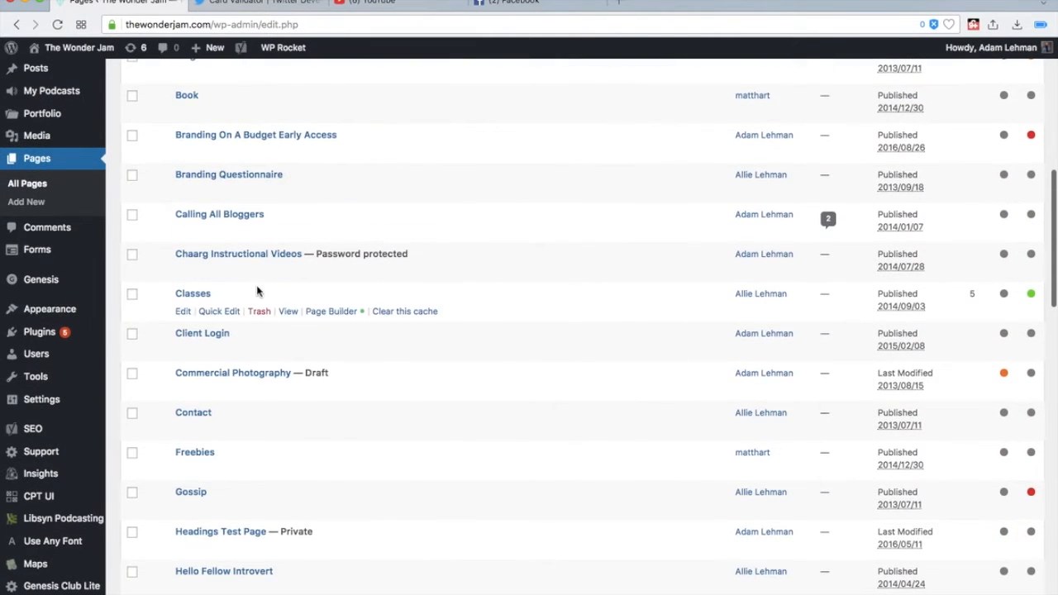
scroll(258, 290, down, 3)
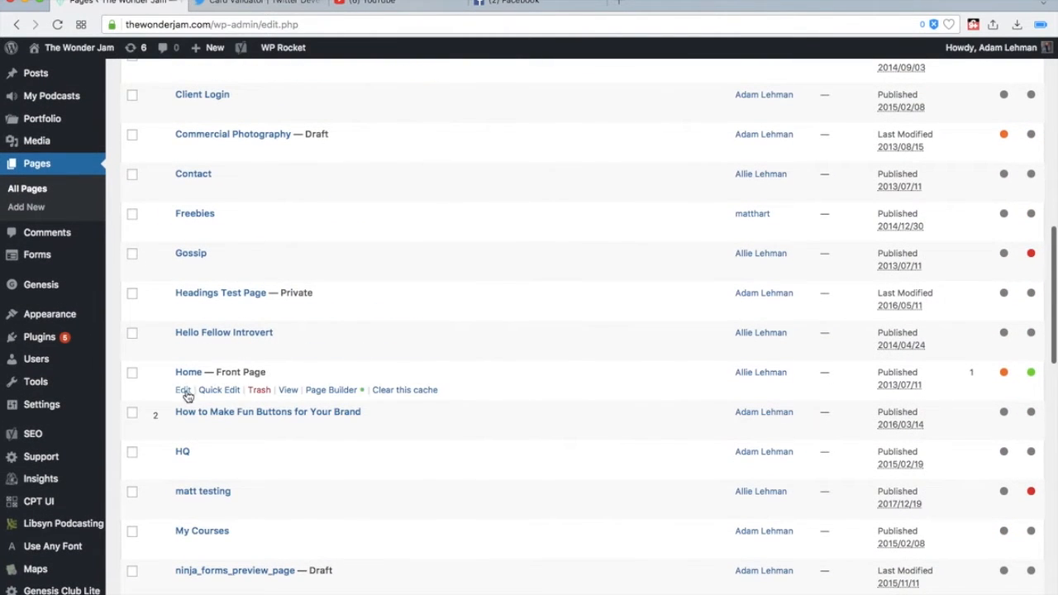
click(180, 390)
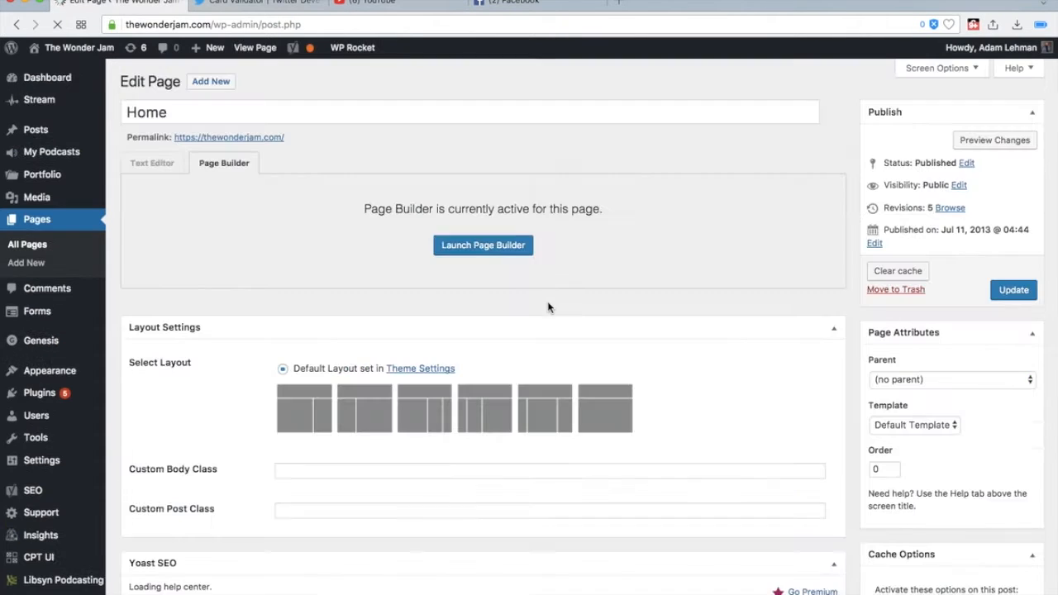
- Review the Home page's Yoast SEO title, meta description and keyword analysis, opening and closing the snippet editor
scroll(562, 225, down, 10)
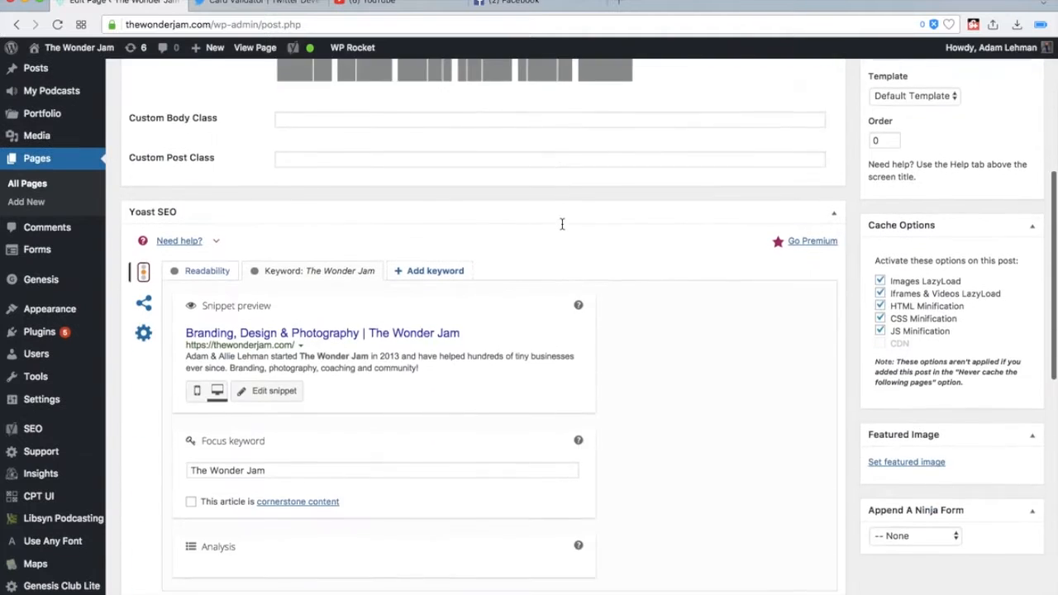
scroll(155, 298, up, 1)
scroll(155, 298, up, 2)
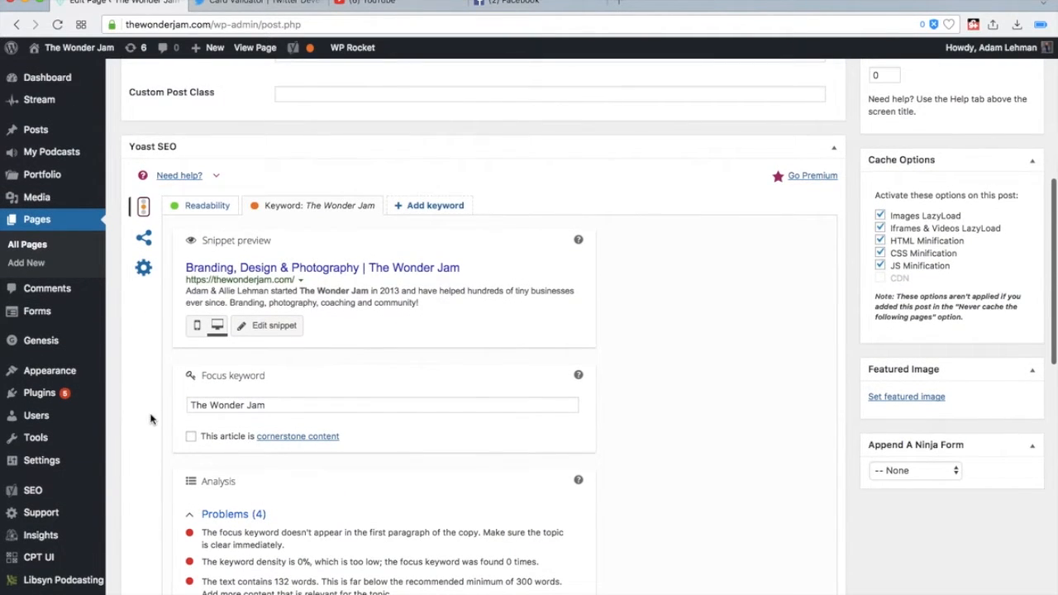
mouse_move(48, 496)
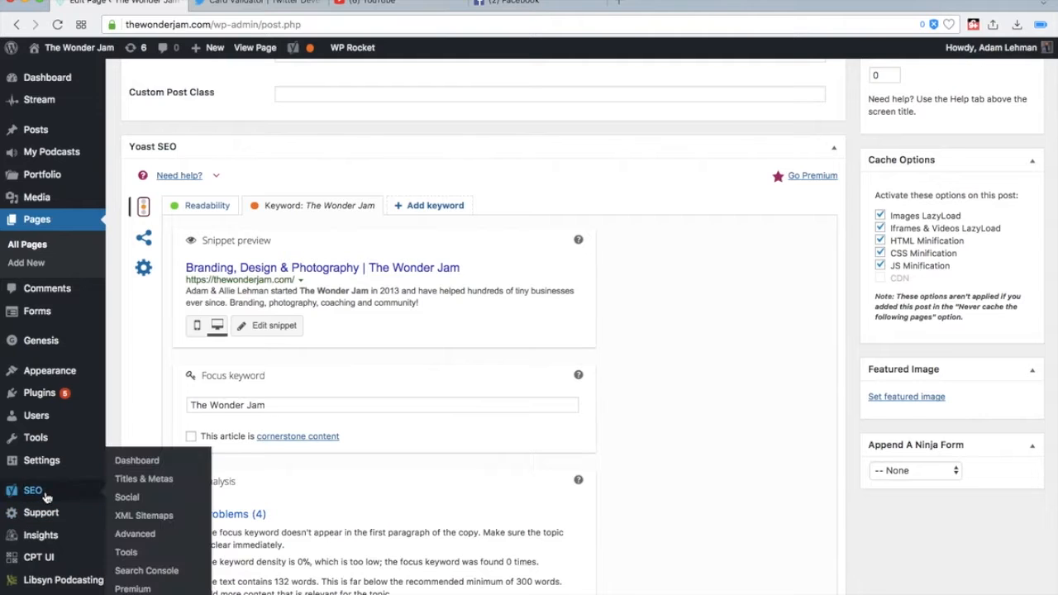
scroll(145, 314, down, 1)
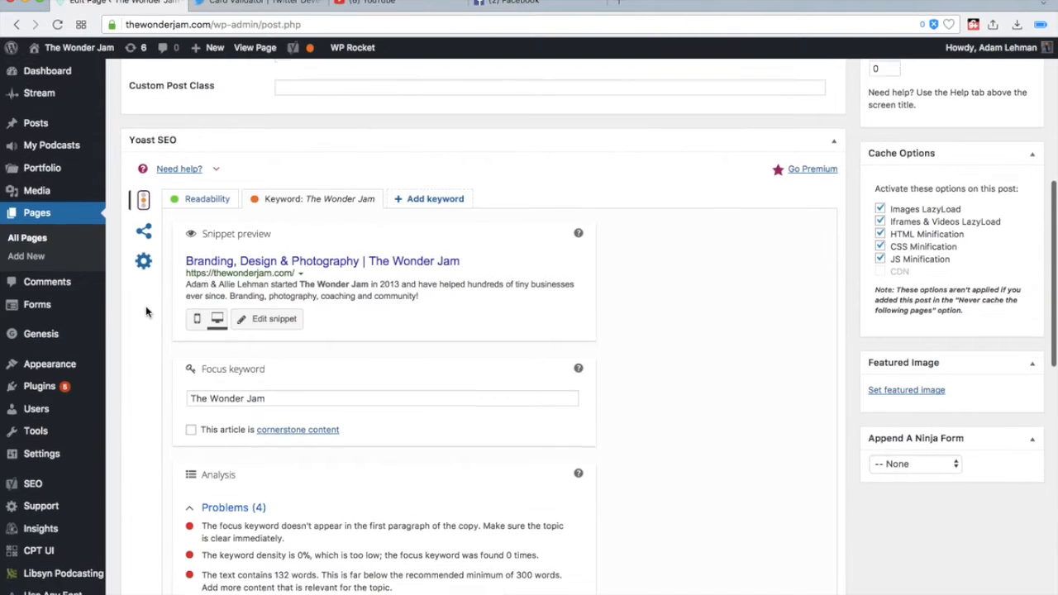
click(262, 312)
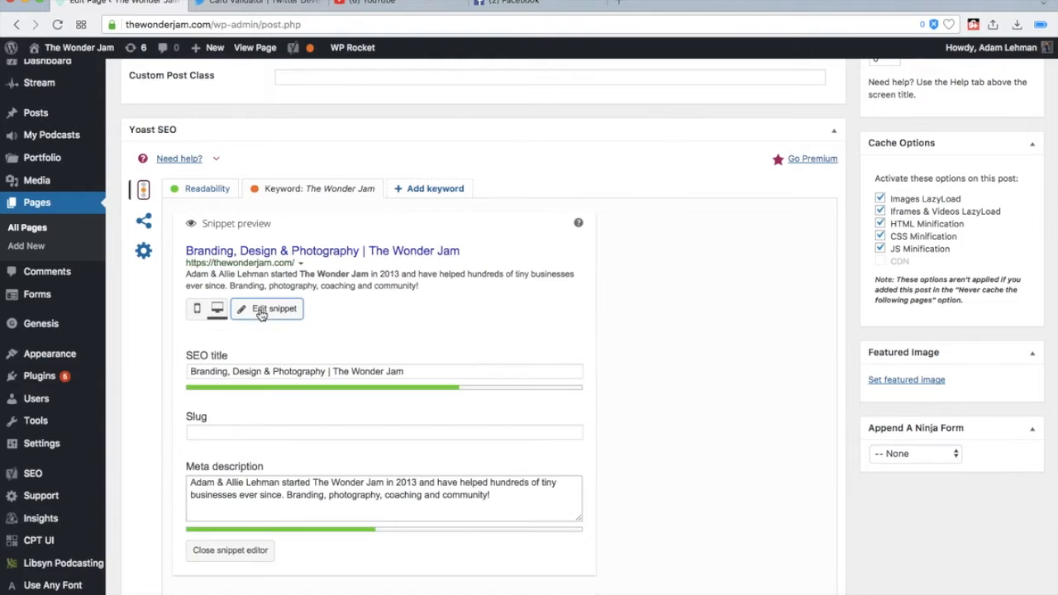
triple_click(264, 370)
triple_click(277, 372)
click(279, 371)
click(268, 513)
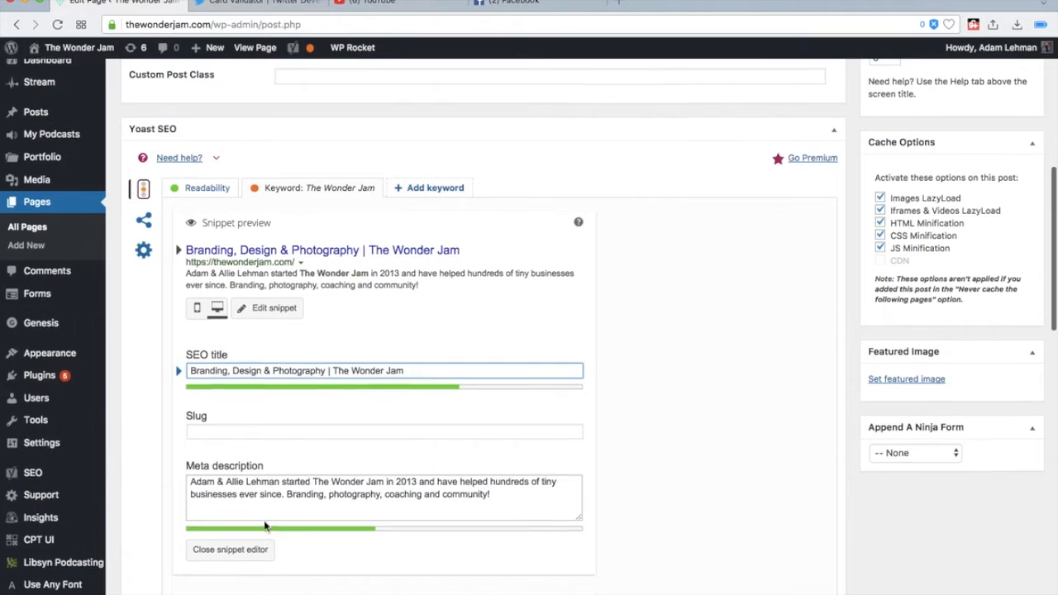
scroll(256, 521, down, 1)
click(248, 530)
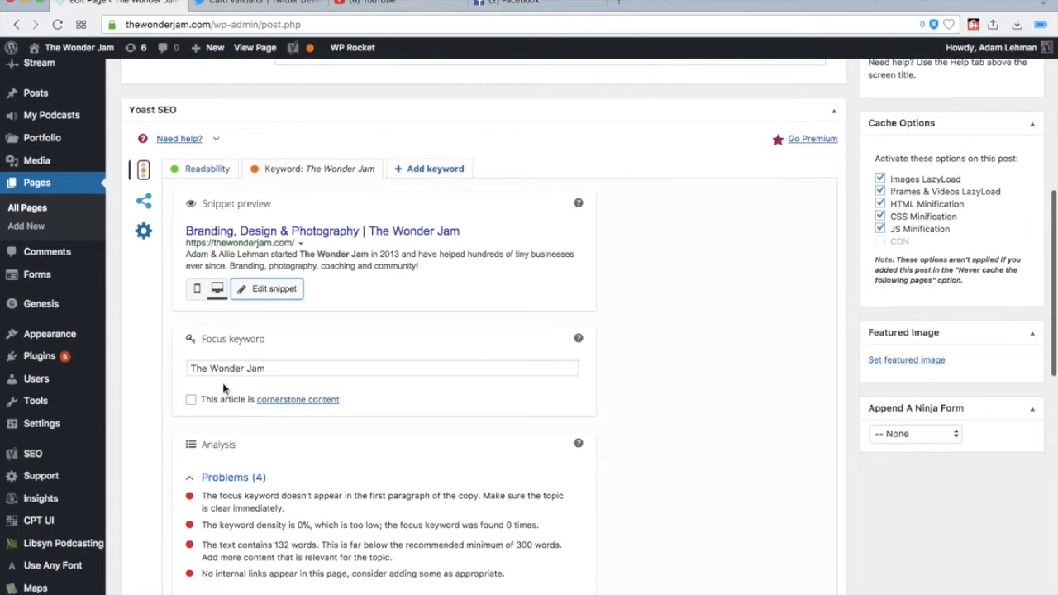
scroll(372, 369, down, 5)
scroll(221, 312, down, 4)
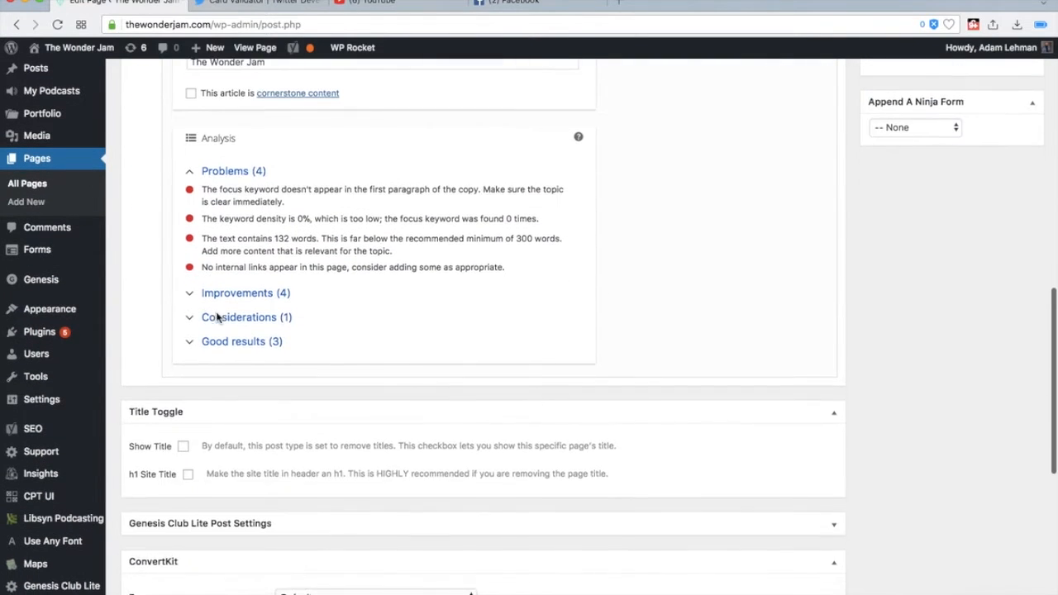
- In the Home page's Yoast social settings, set the Facebook image to TWJ-Preview-31.jpg from the media library
scroll(220, 317, up, 10)
click(145, 271)
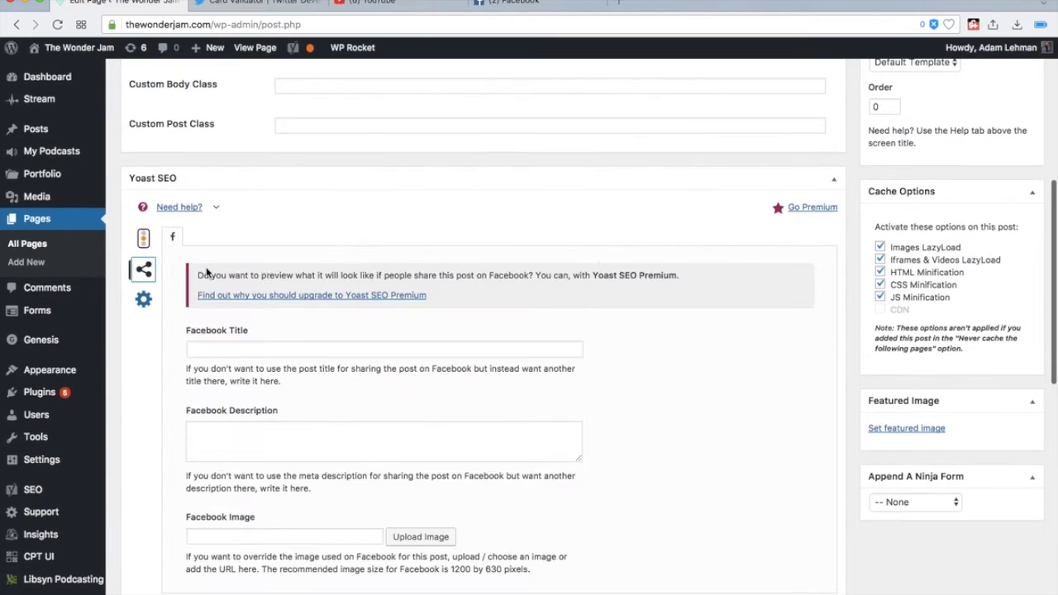
scroll(291, 356, down, 2)
click(267, 256)
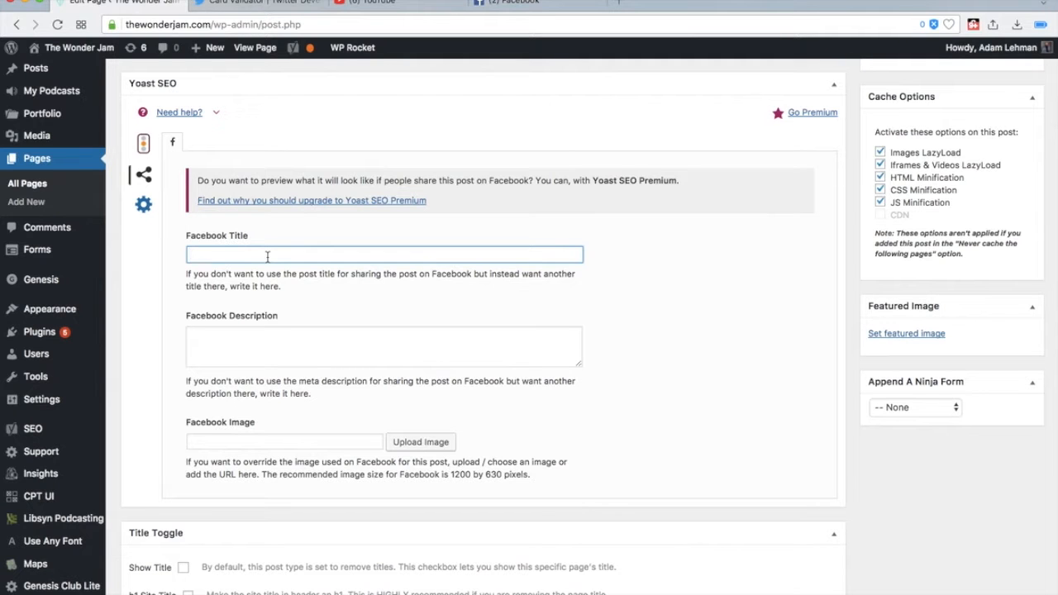
click(422, 443)
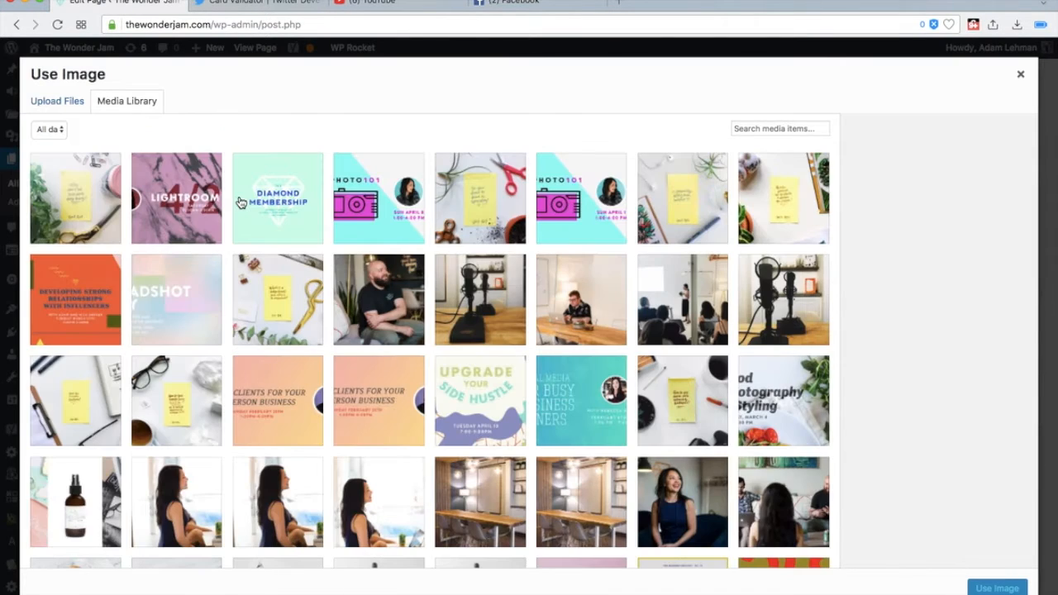
scroll(259, 289, down, 4)
scroll(554, 295, up, 3)
click(778, 308)
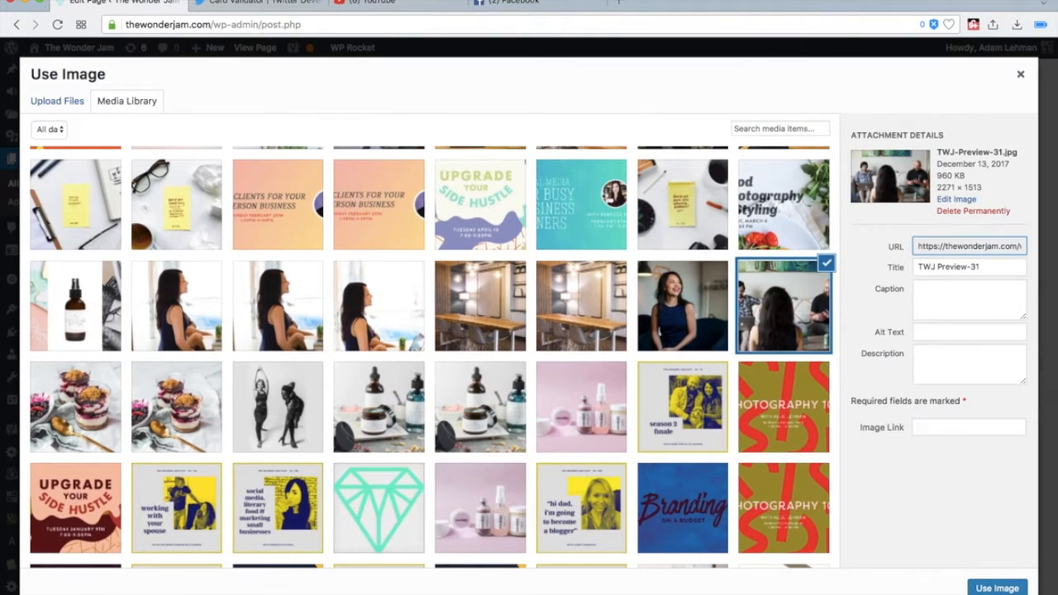
click(997, 588)
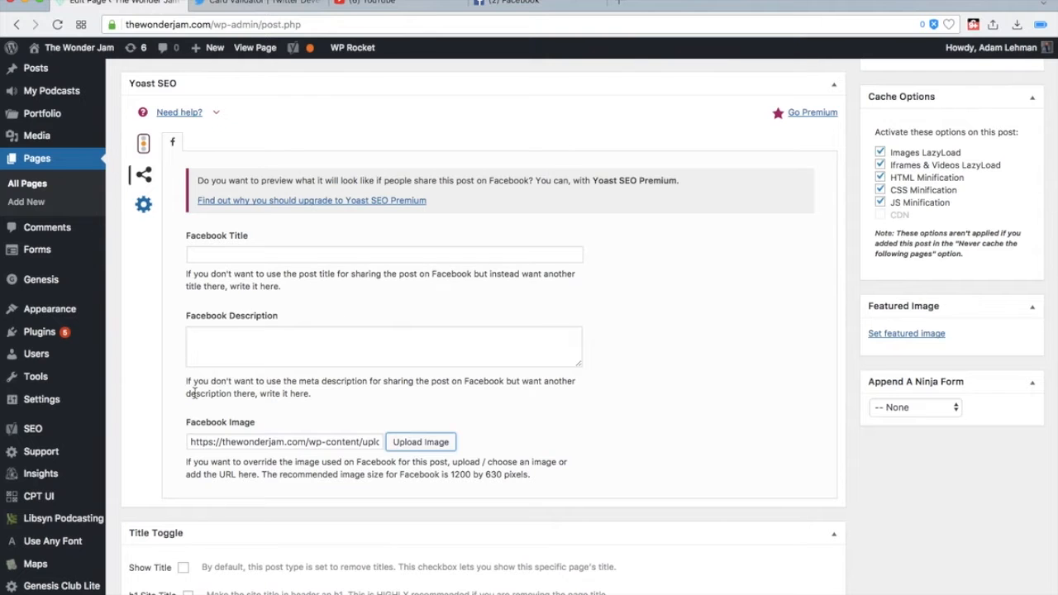
- Open the advanced Yoast SEO settings of the Home page
scroll(331, 397, down, 5)
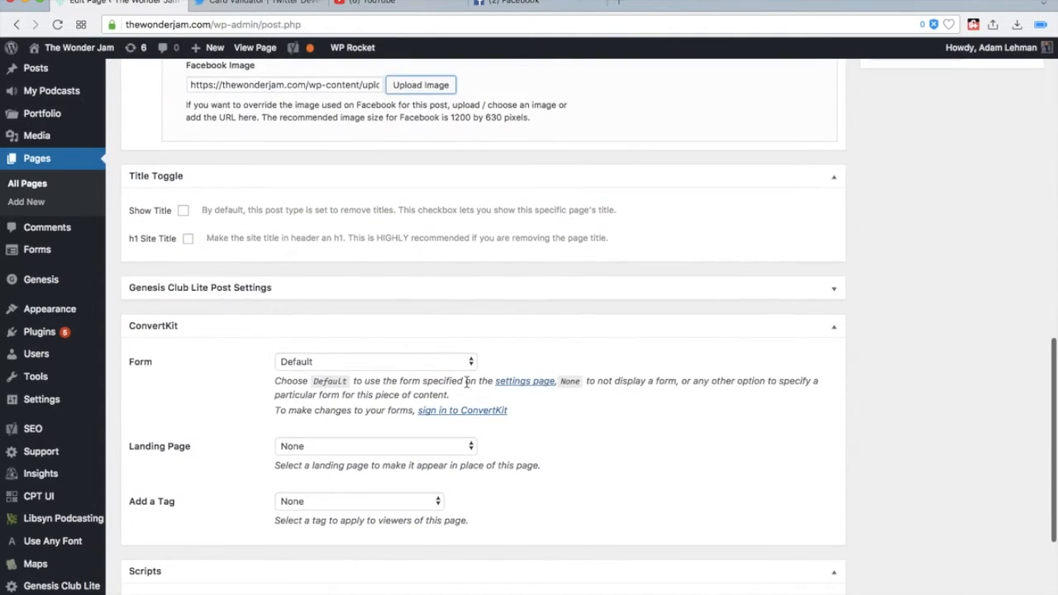
scroll(465, 380, up, 5)
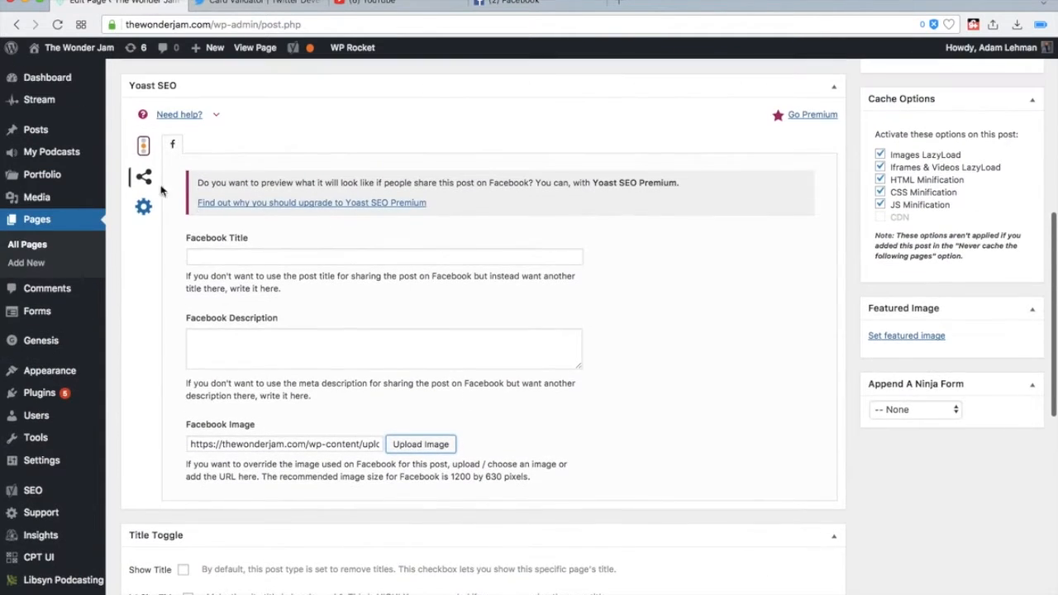
click(143, 207)
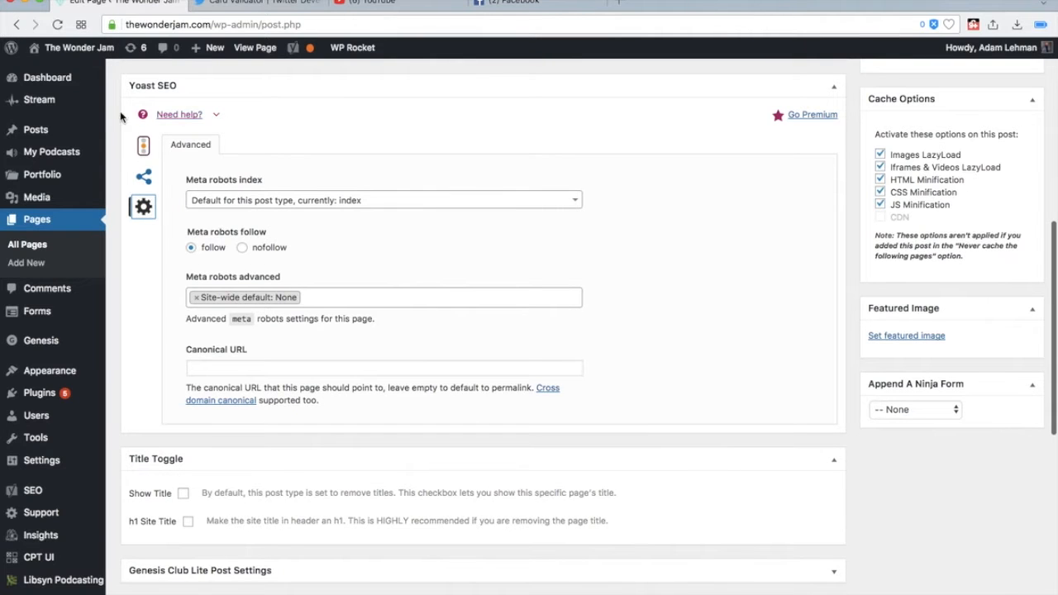
- Review the Home page's Yoast social settings and snippet preview, and compare them with the link preview in the Facebook post draft
click(146, 177)
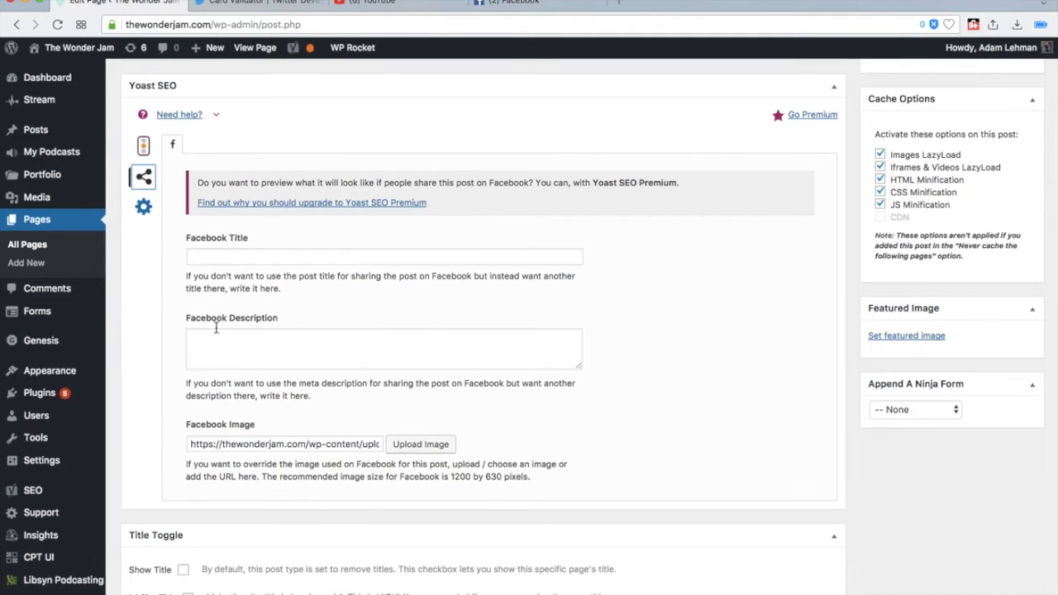
click(145, 146)
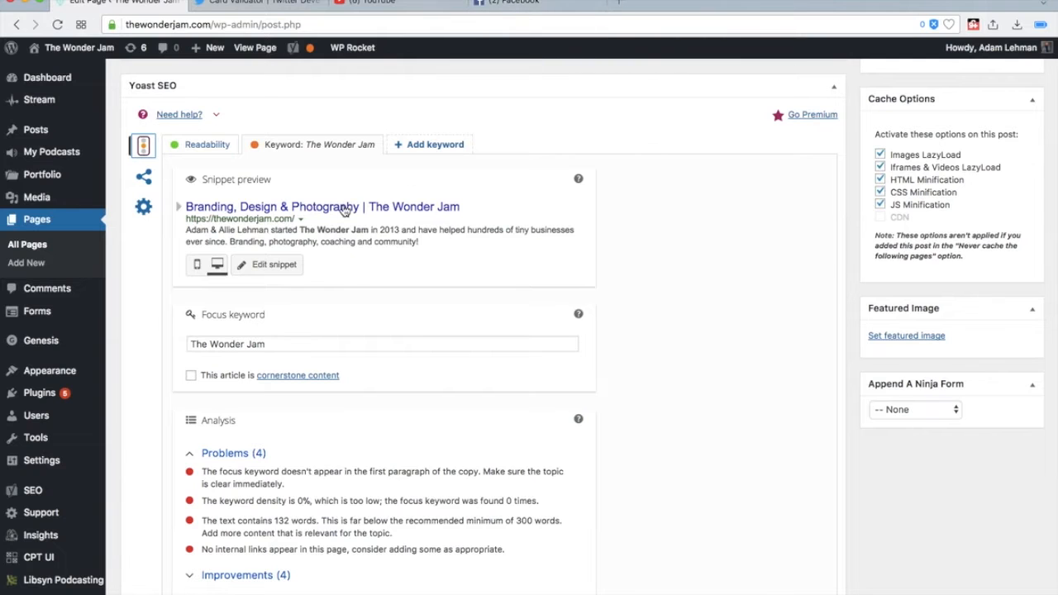
scroll(373, 335, up, 4)
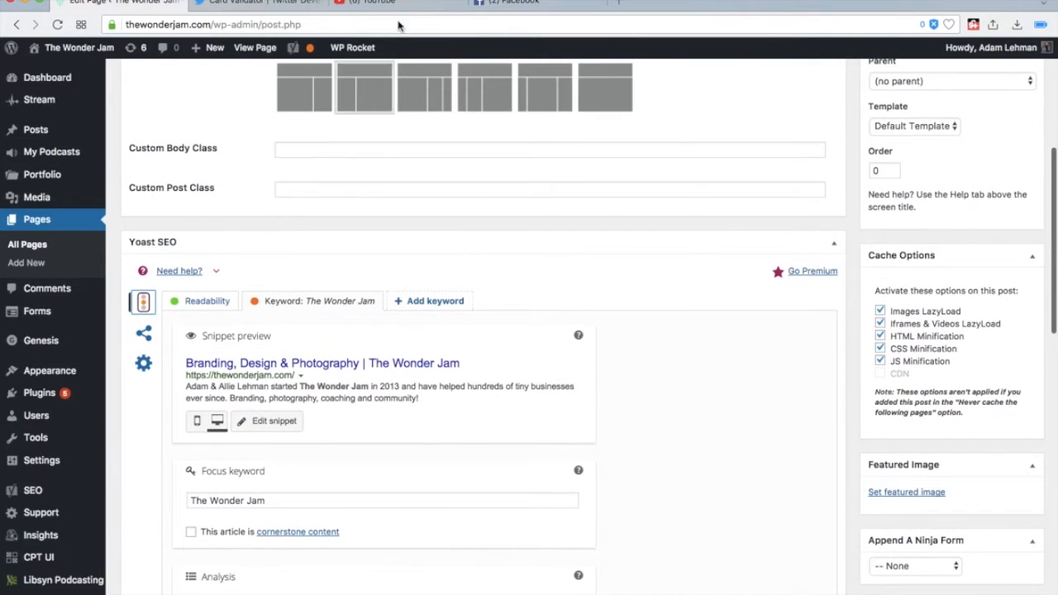
click(533, 2)
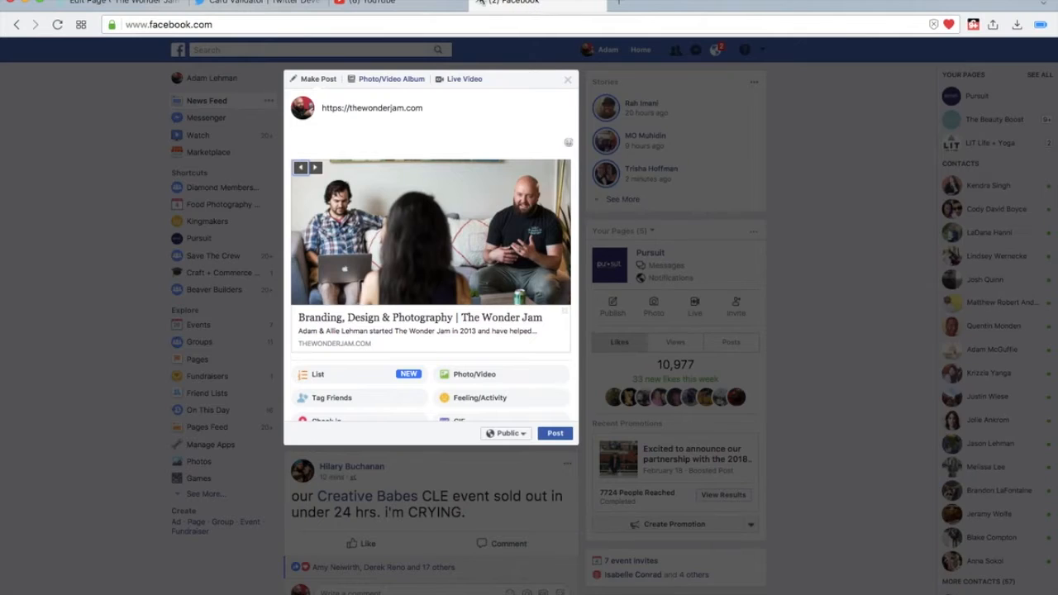
- Back in the WordPress page editor, replace the Home page's Facebook image in Yoast with the teal diamond logo from the media library
click(116, 2)
scroll(192, 344, down, 6)
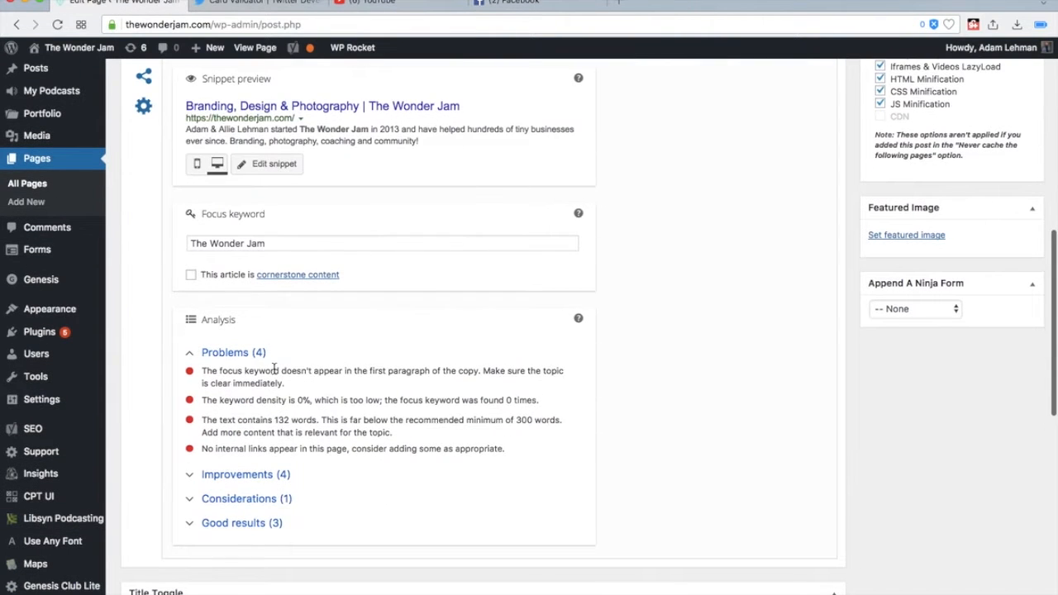
scroll(274, 370, up, 2)
click(146, 252)
scroll(352, 312, down, 7)
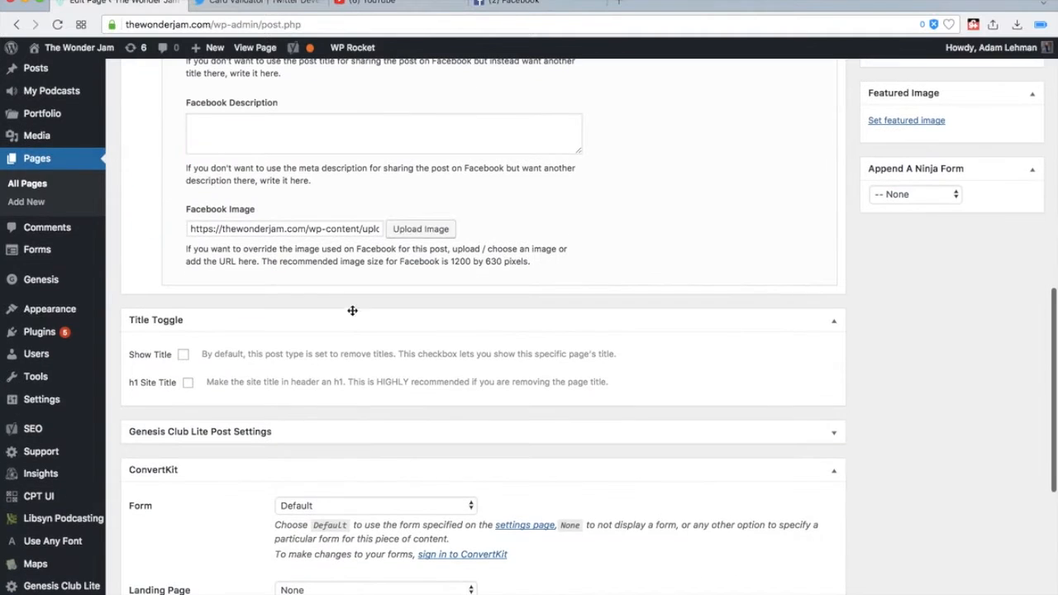
click(421, 232)
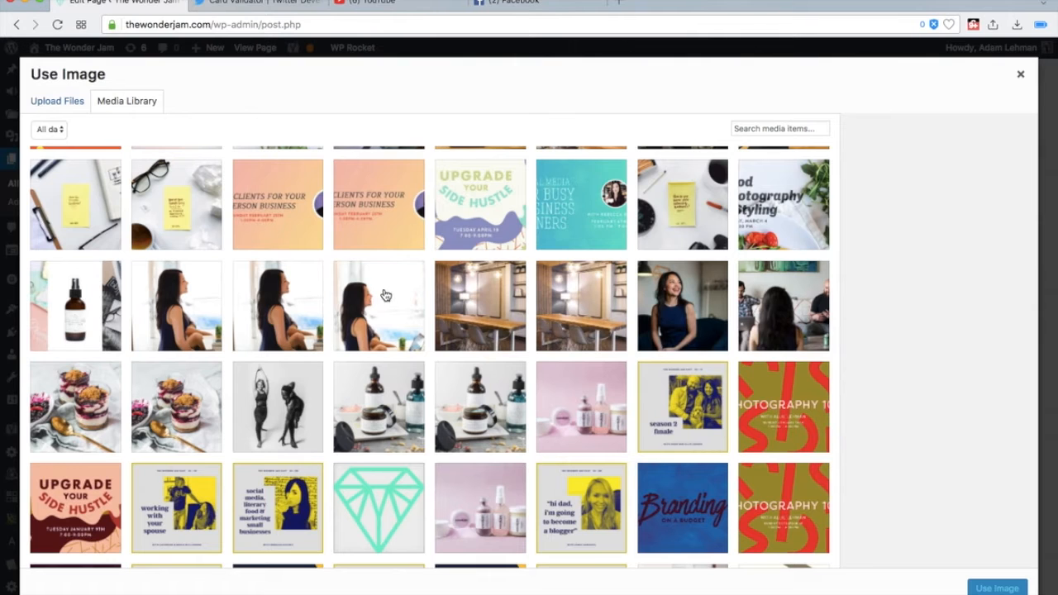
scroll(229, 300, down, 5)
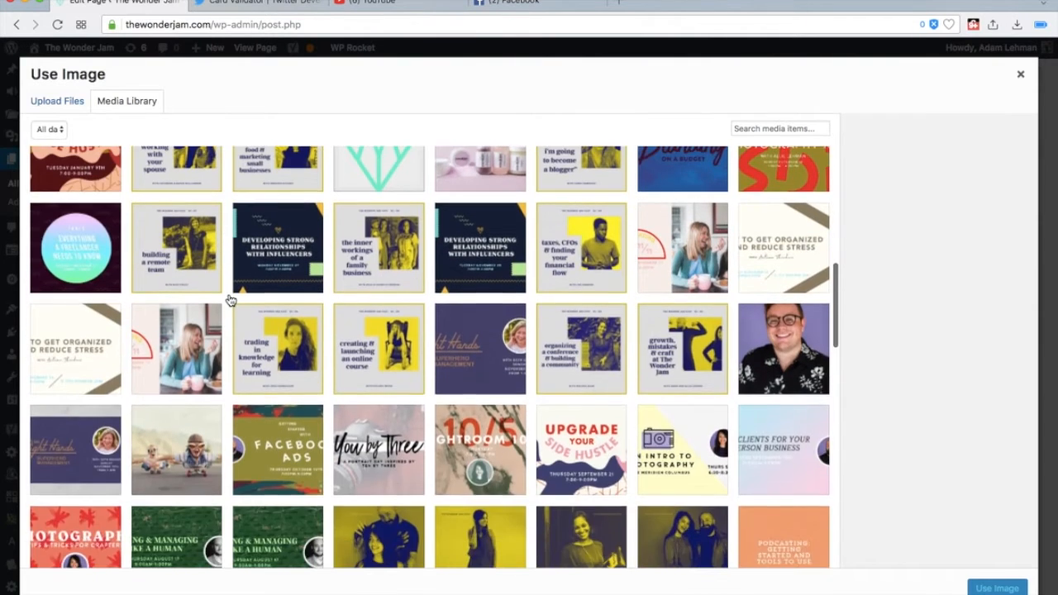
scroll(229, 300, up, 3)
scroll(229, 300, down, 1)
click(391, 254)
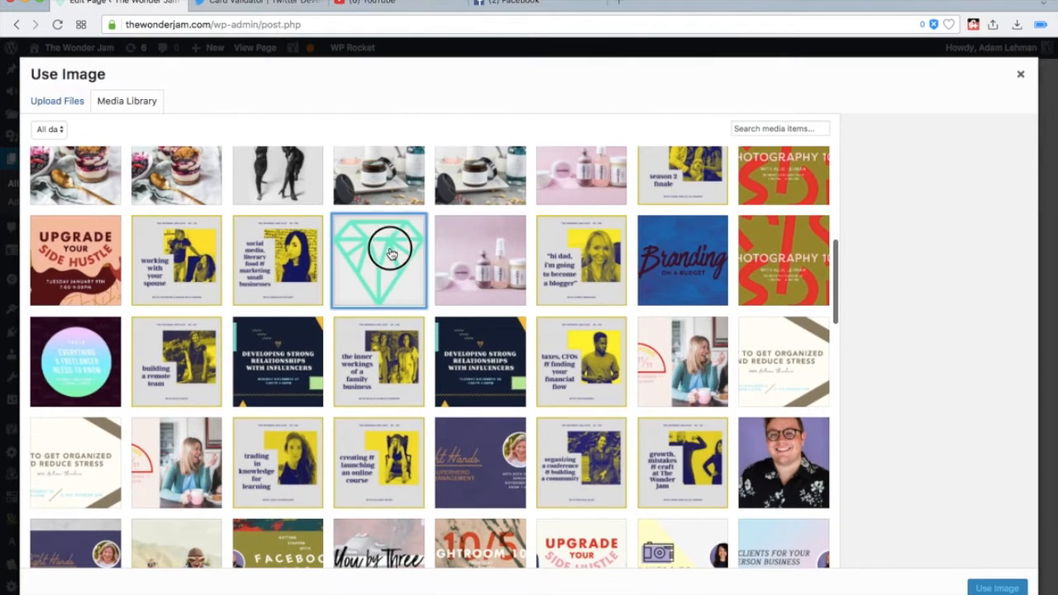
click(985, 588)
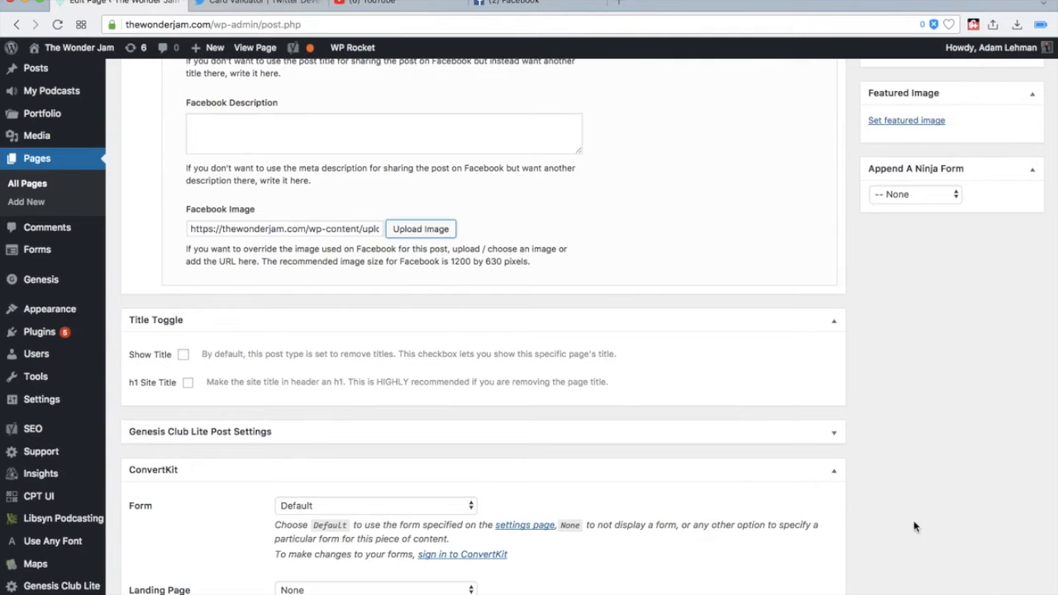
- Update the Home page to save the new share image
scroll(463, 309, up, 5)
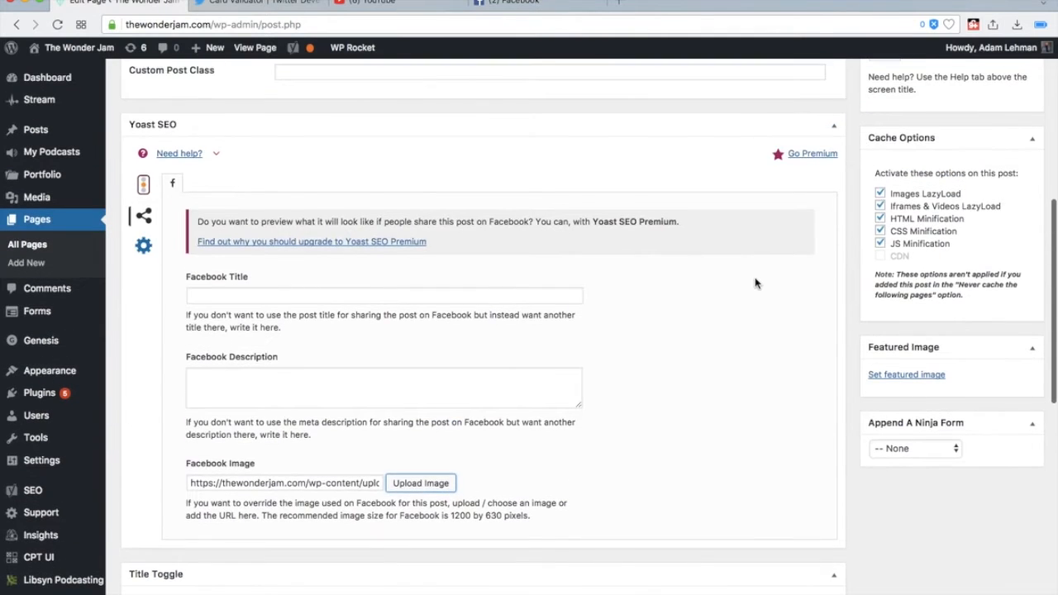
scroll(755, 282, up, 8)
click(1009, 337)
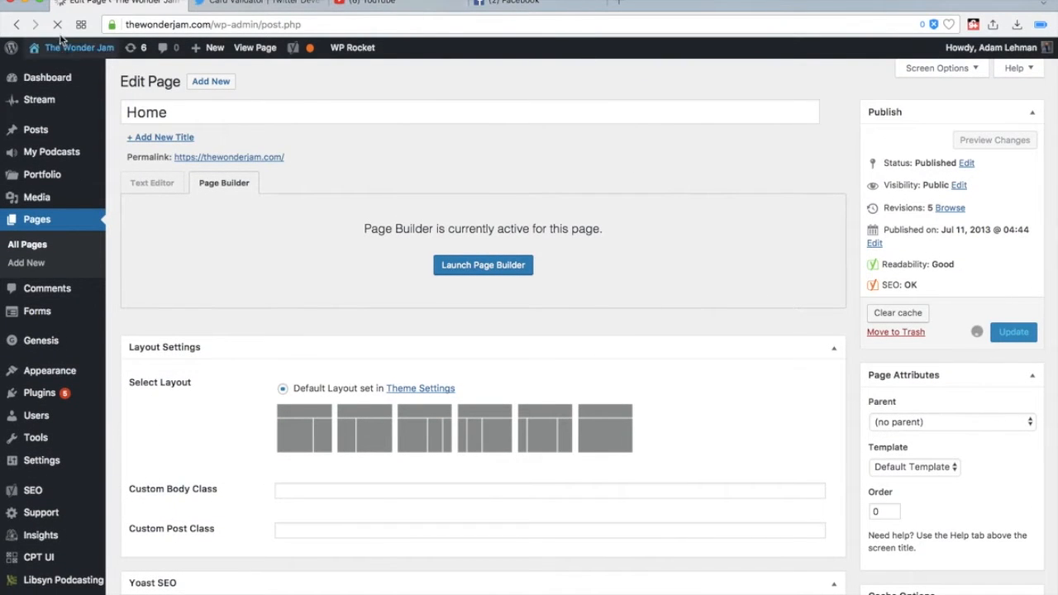
- Visit the live Wonder Jam site from WordPress and copy its home page address
mouse_move(66, 54)
double_click(201, 24)
click(73, 71)
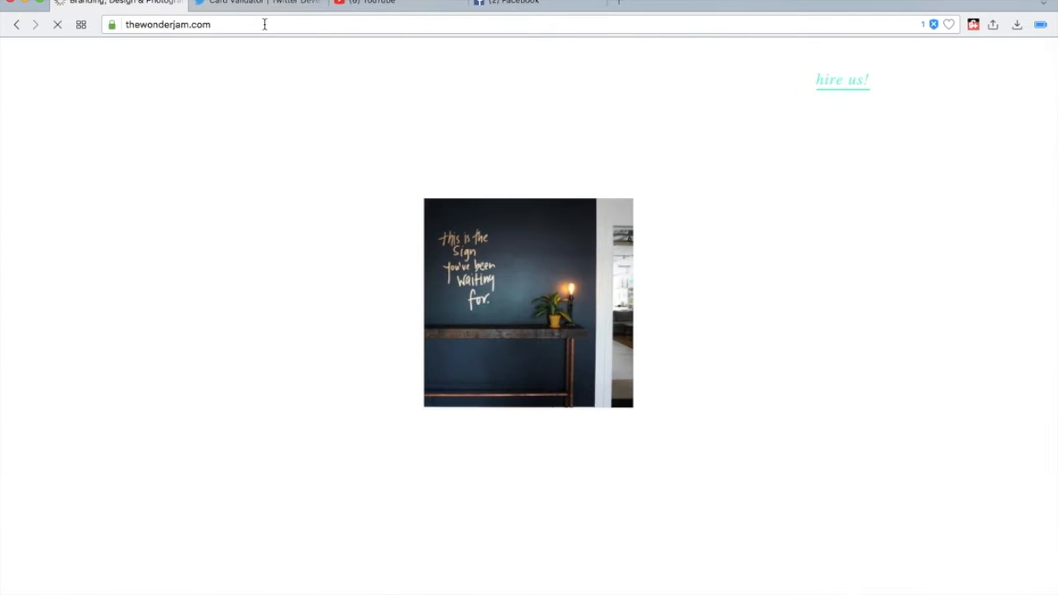
click(264, 25)
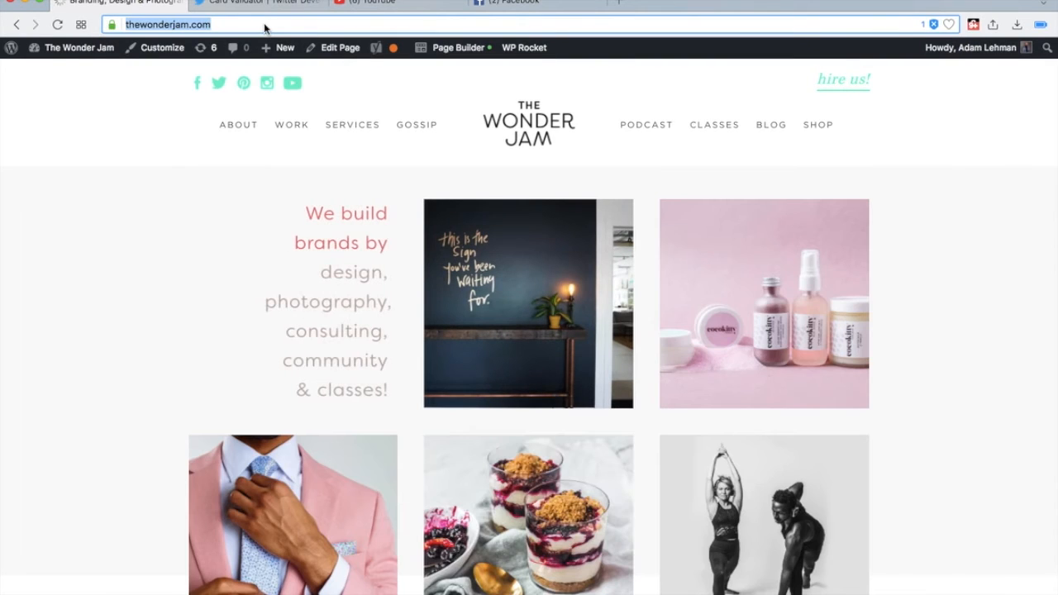
key(super+x)
click(545, 12)
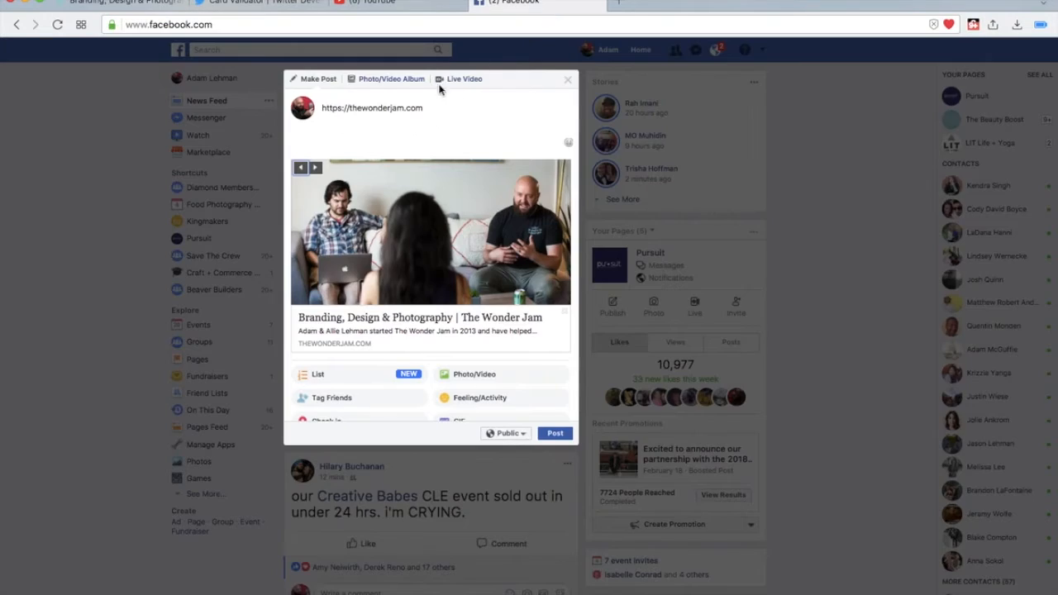
double_click(411, 108)
click(567, 76)
key(super+r)
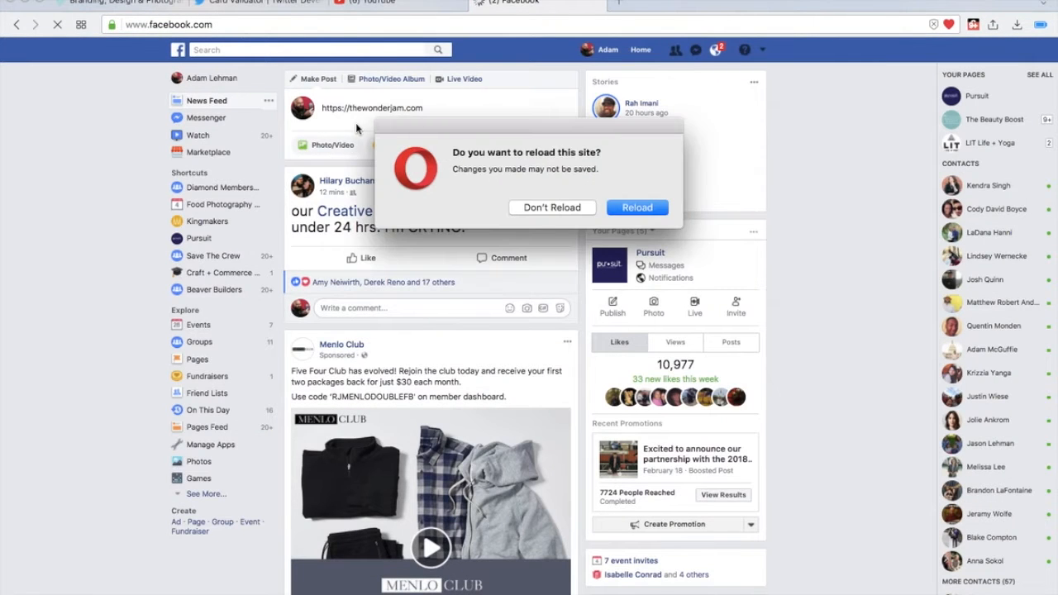
click(641, 207)
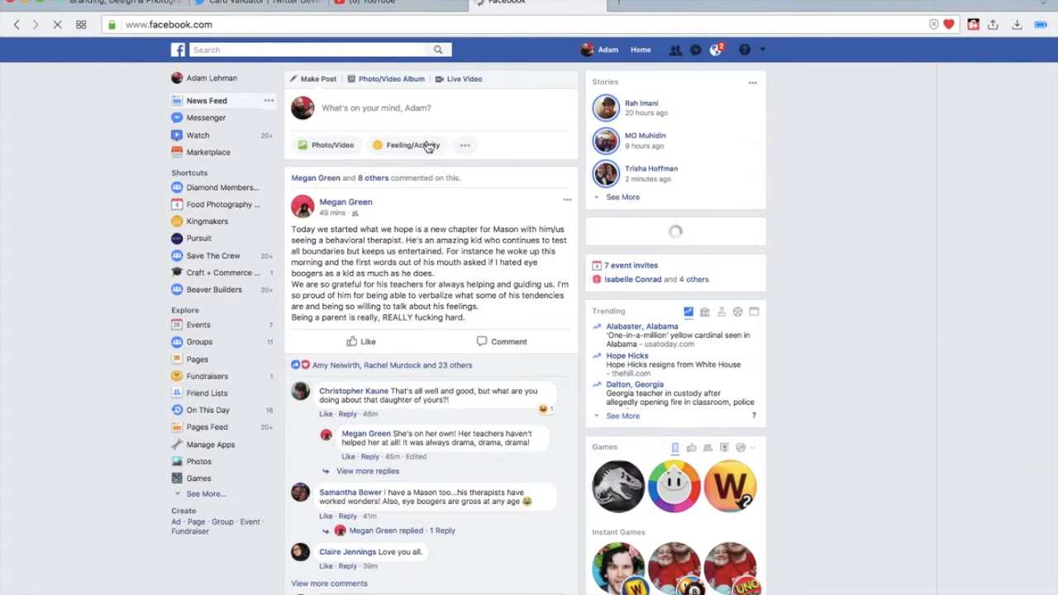
click(432, 110)
key(super+v)
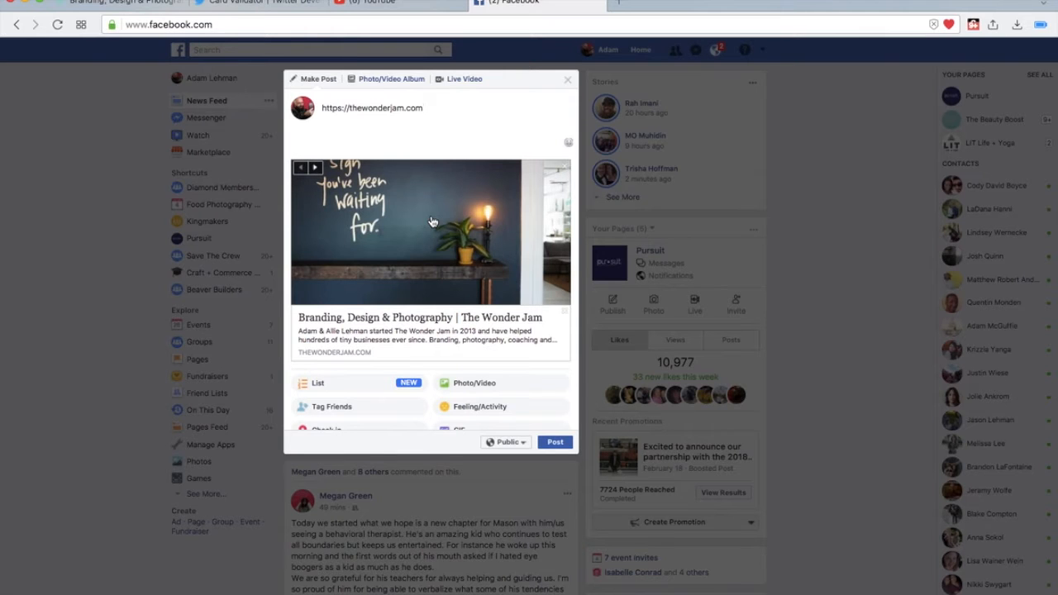
key(super+t)
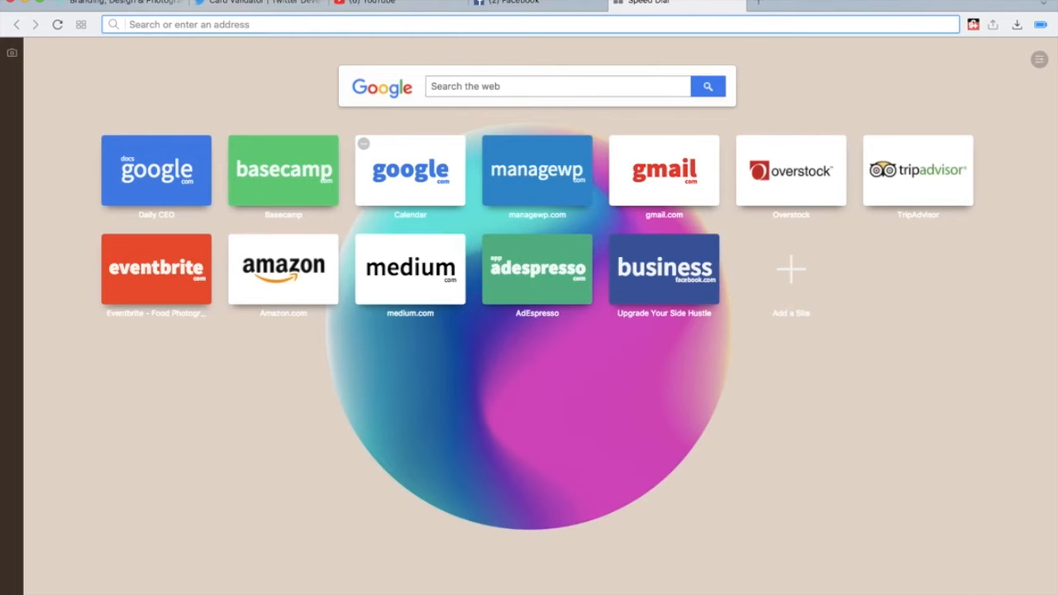
text(facebook debugger)
key(Return)
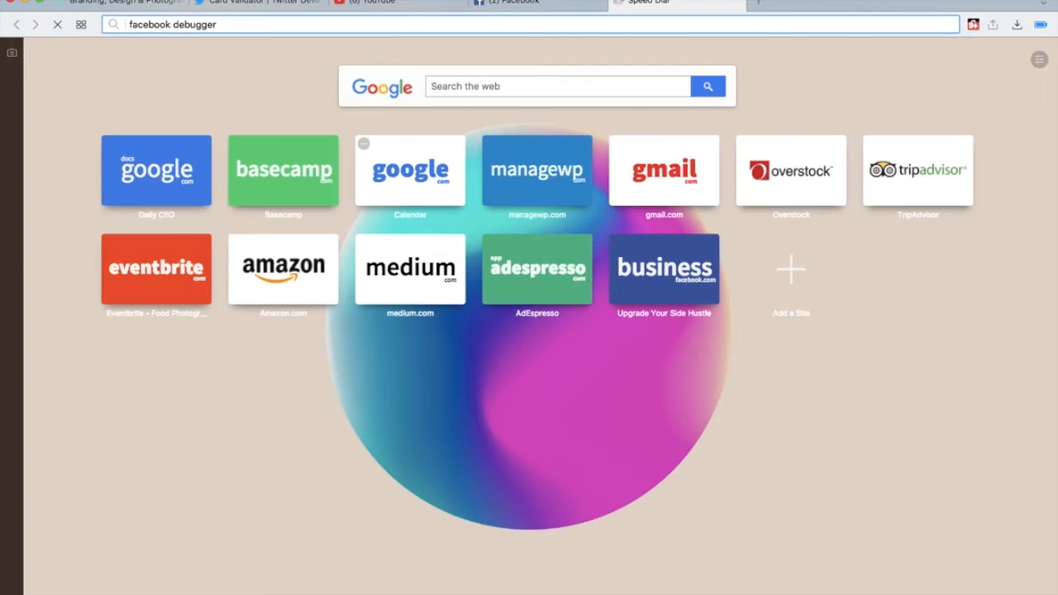
click(170, 173)
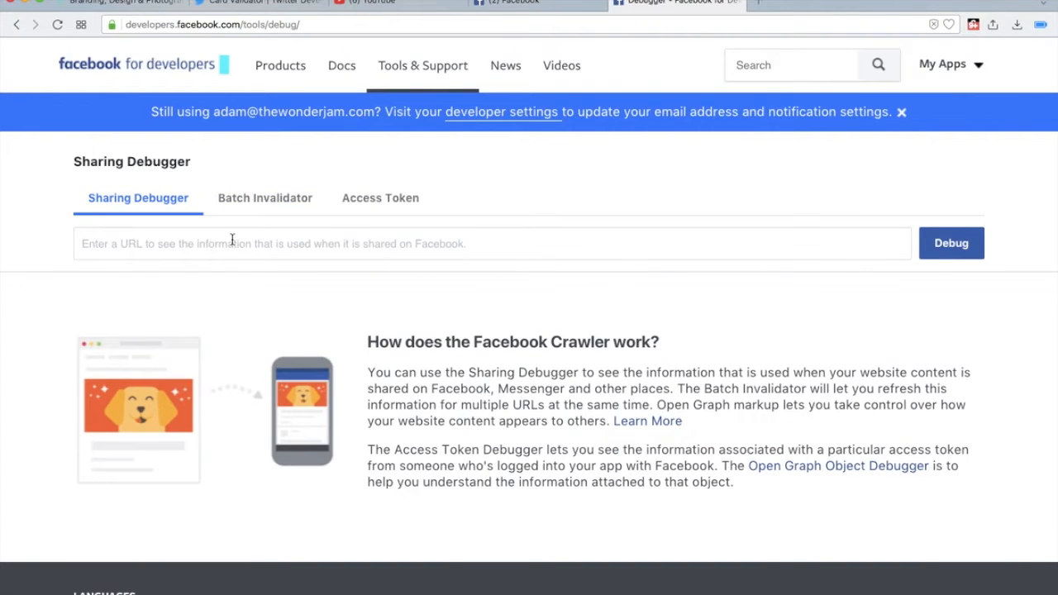
click(232, 239)
key(super+v)
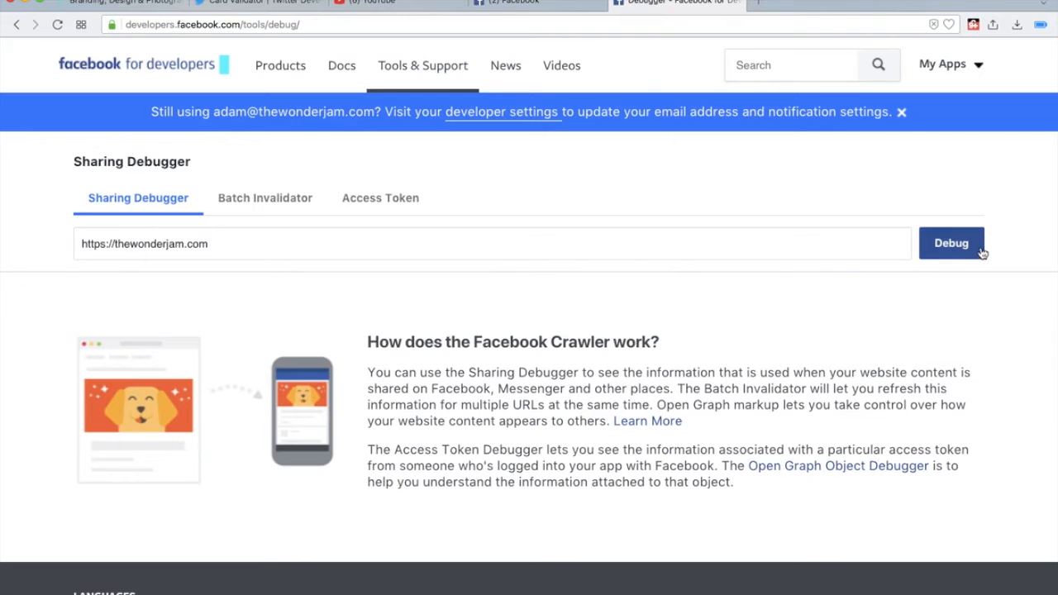
click(949, 244)
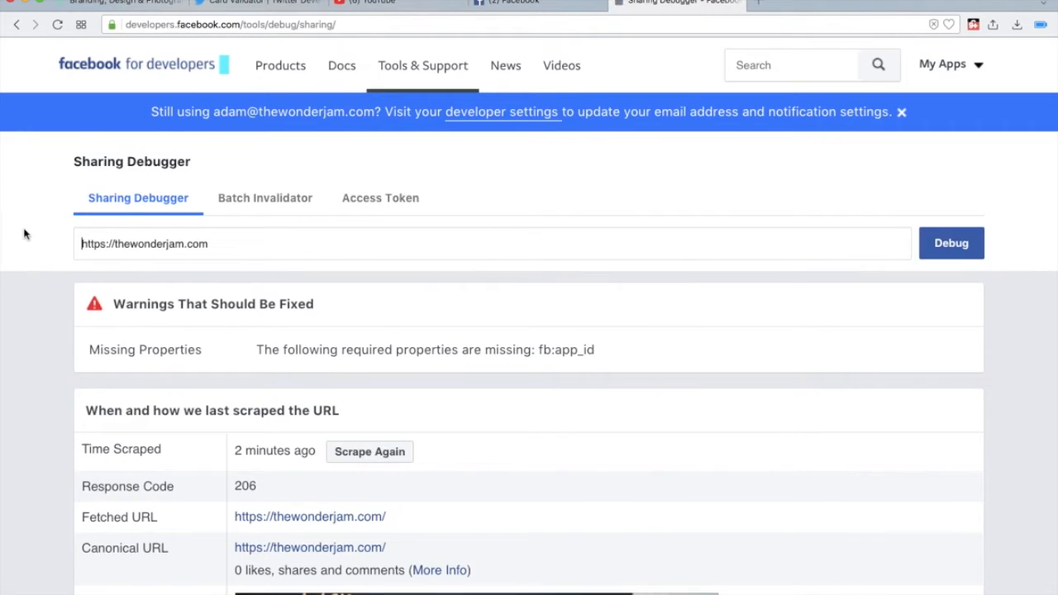
- Examine the debugger's warnings, last scrape time and link preview for the home page
scroll(28, 260, down, 4)
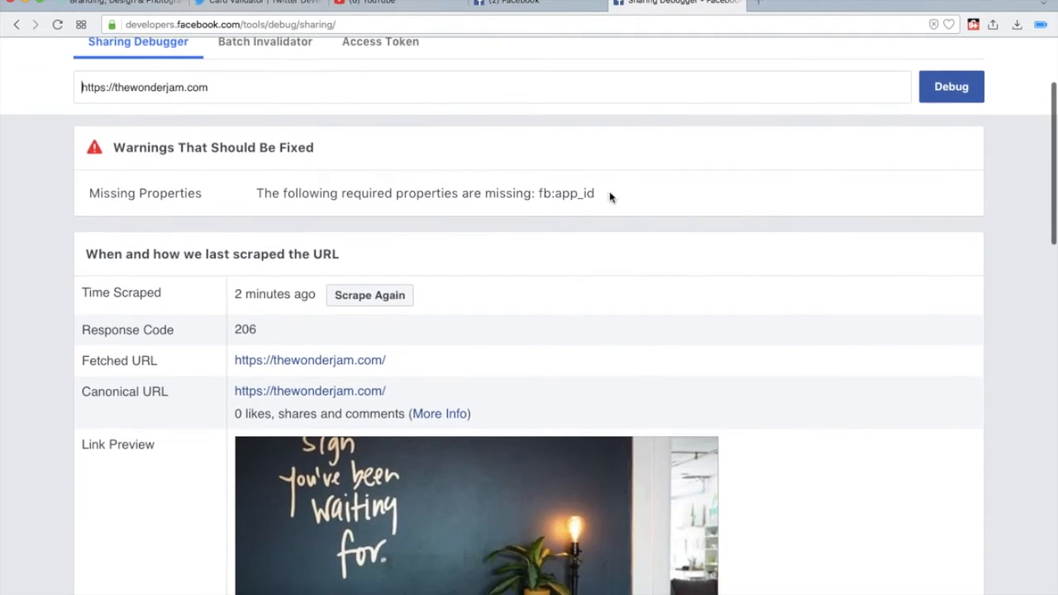
click(576, 192)
scroll(206, 240, down, 1)
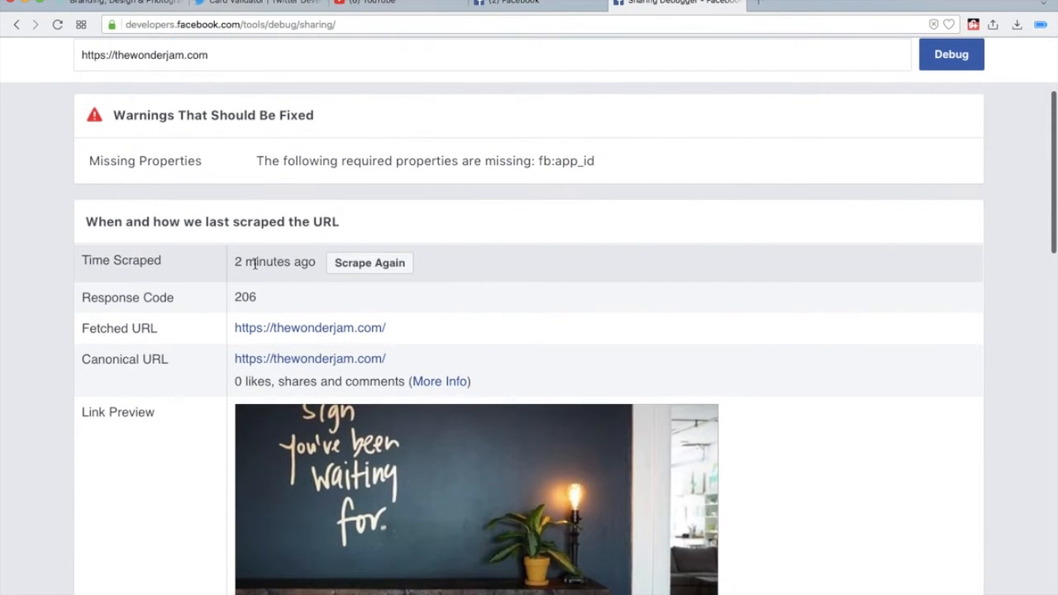
mouse_move(254, 263)
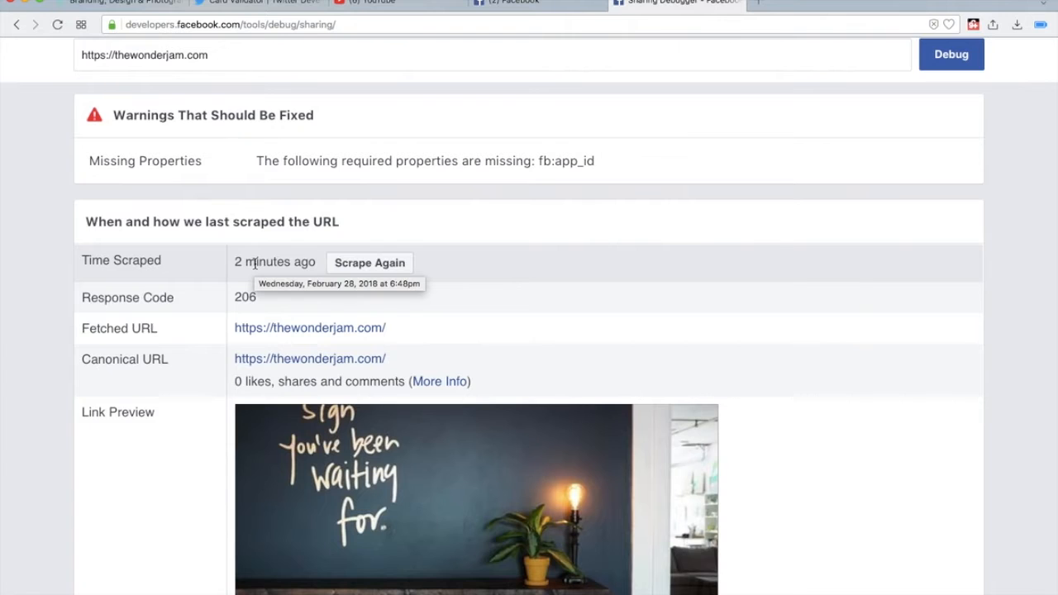
scroll(234, 264, down, 3)
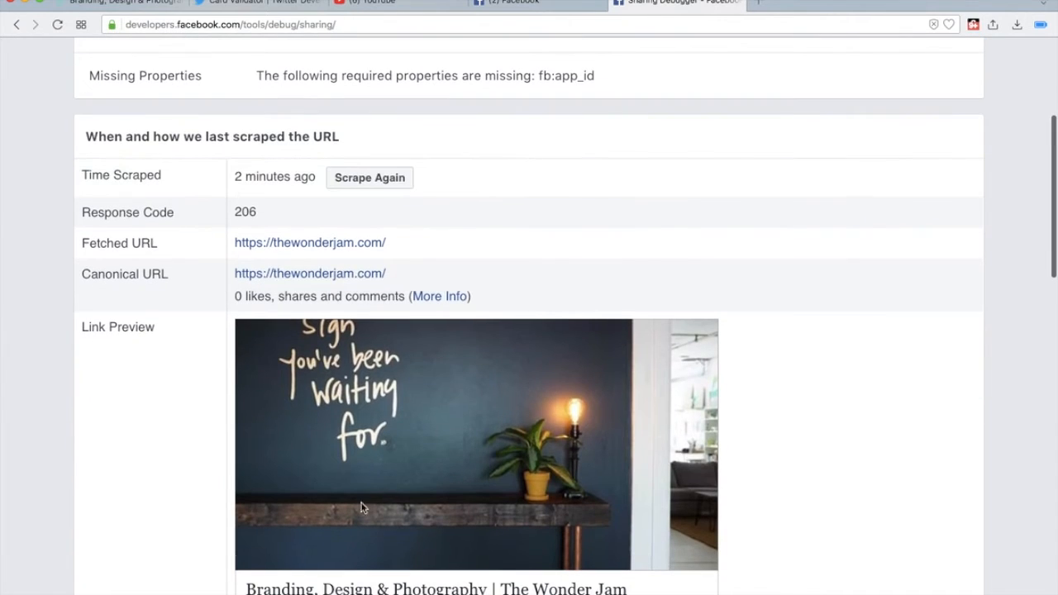
scroll(311, 416, down, 2)
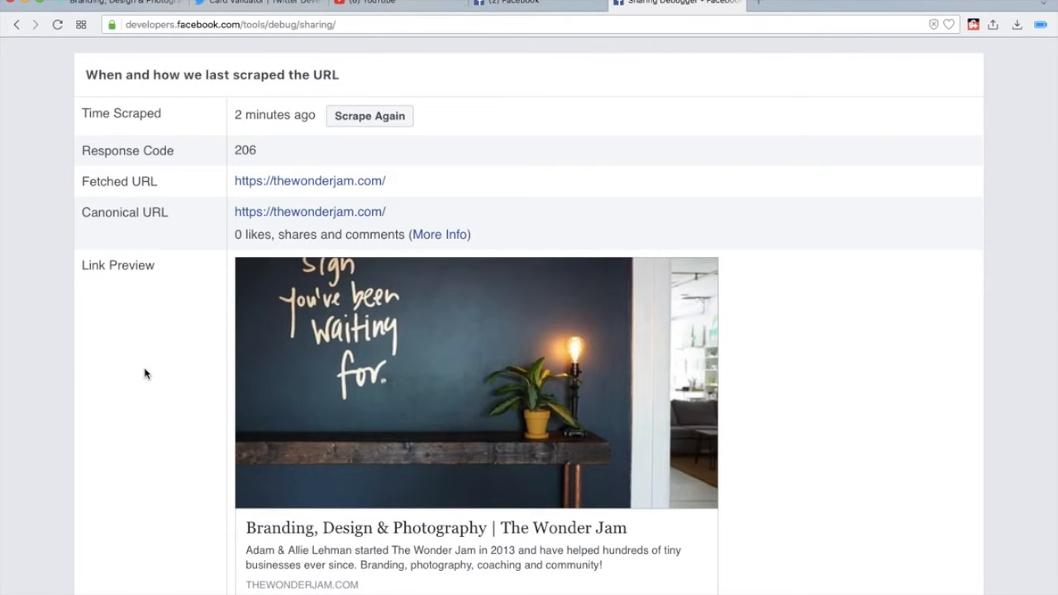
scroll(144, 374, down, 5)
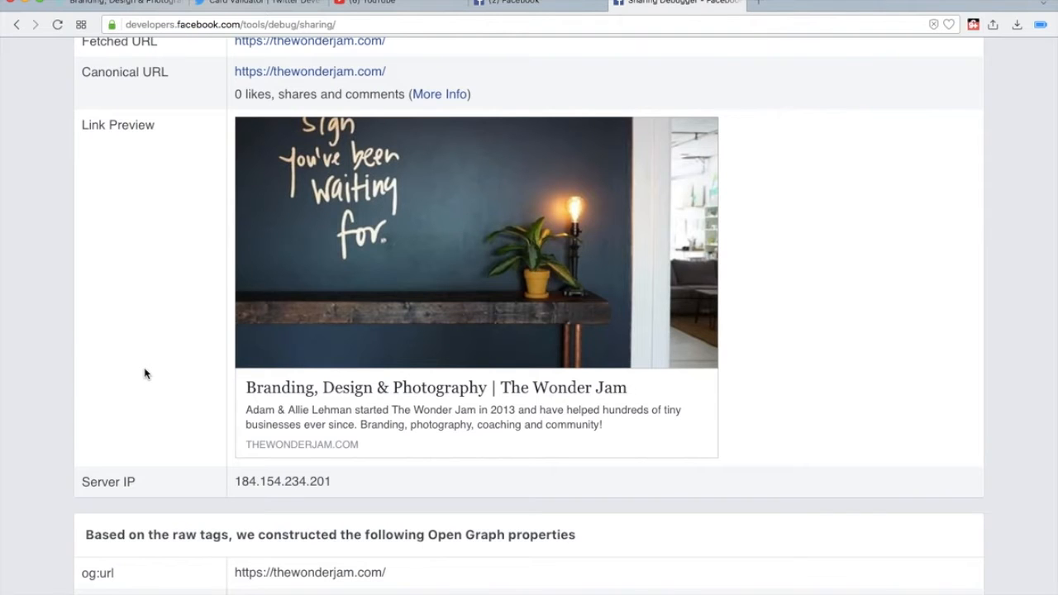
scroll(144, 374, up, 10)
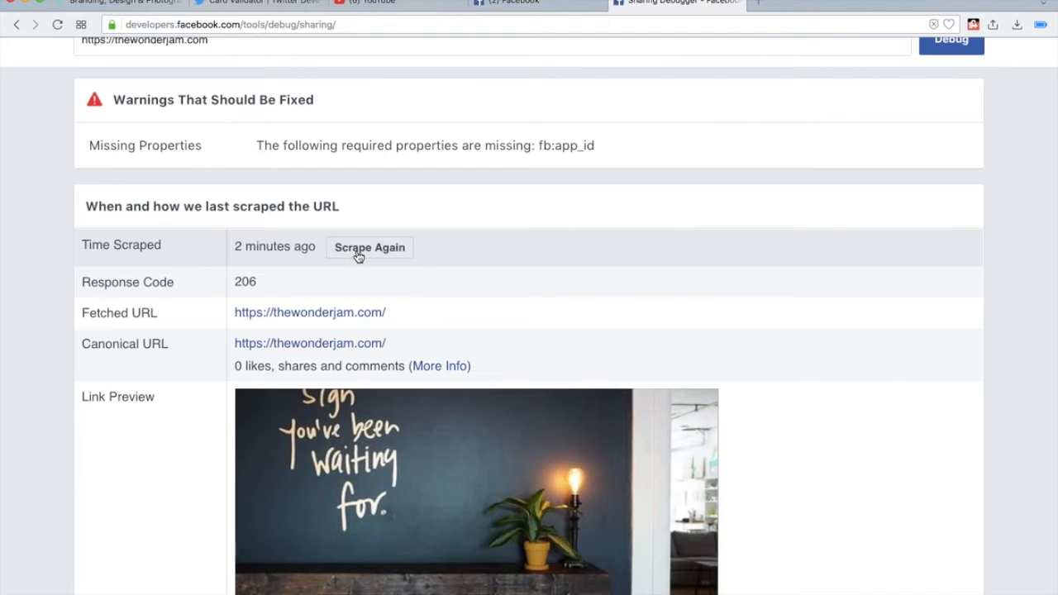
- Scrape the home page again in the Sharing Debugger and check the warning about the provided og:image
click(357, 253)
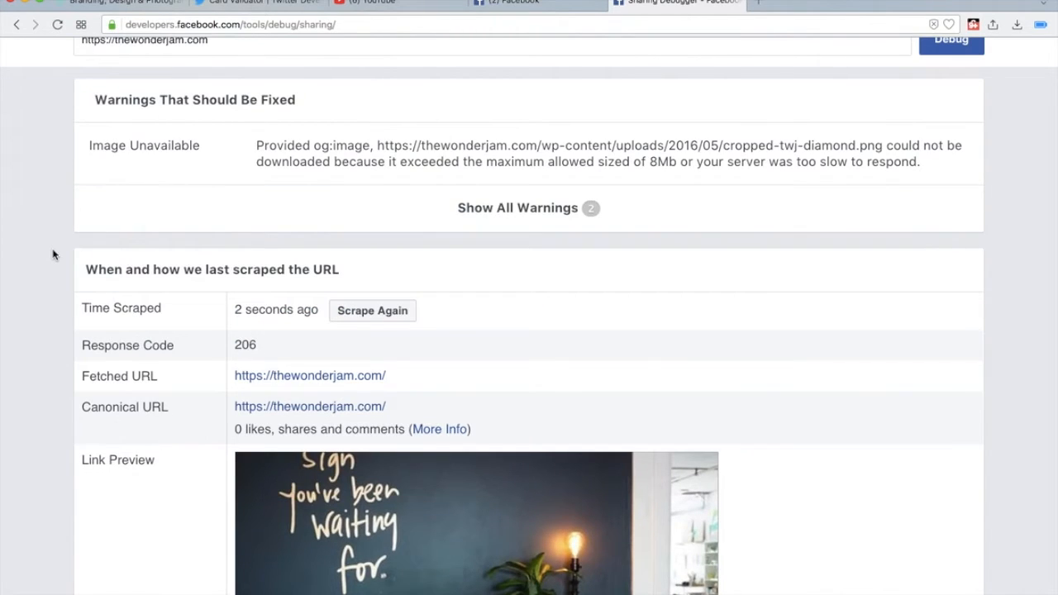
scroll(52, 254, up, 2)
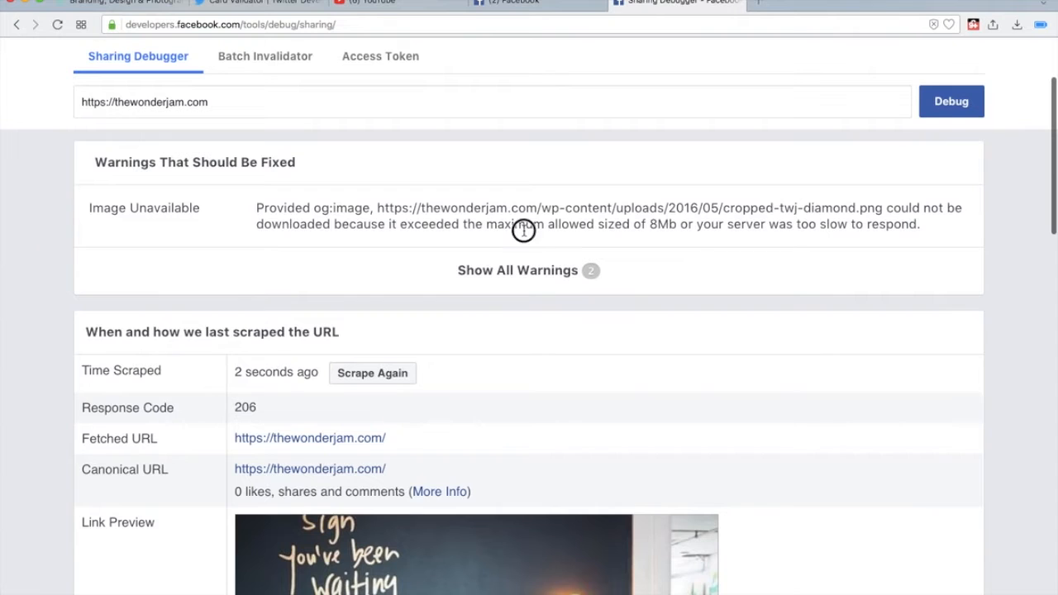
drag(523, 225, 439, 210)
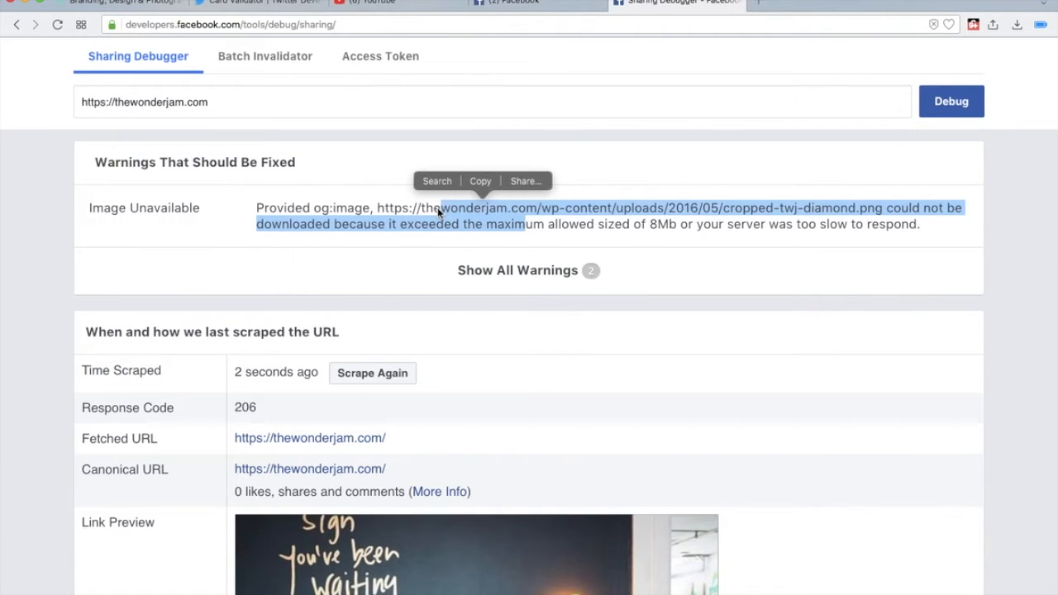
click(428, 212)
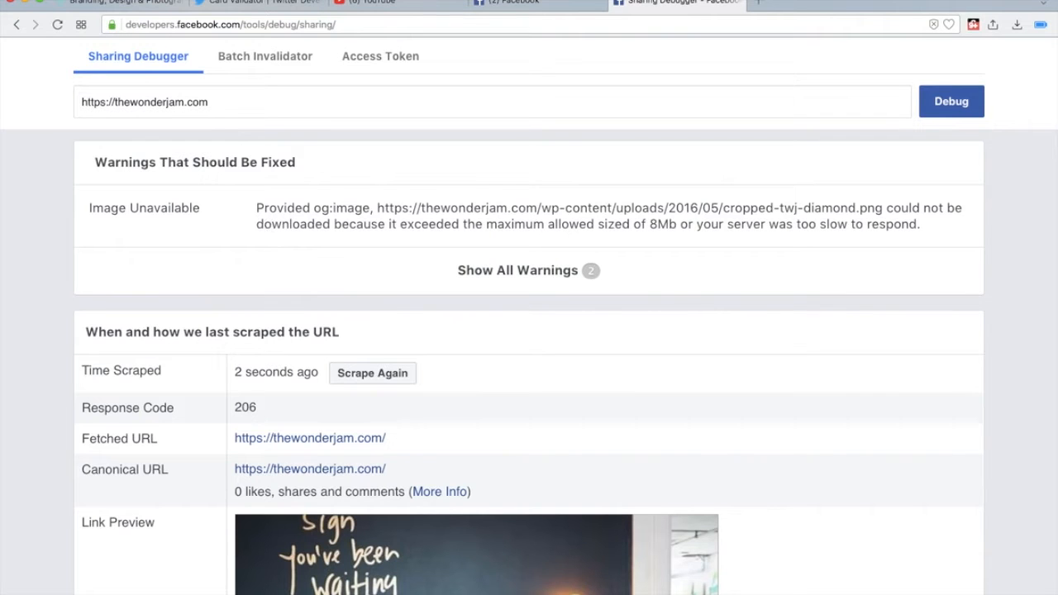
- Return to the website, open its WordPress dashboard and list all pages
click(114, 8)
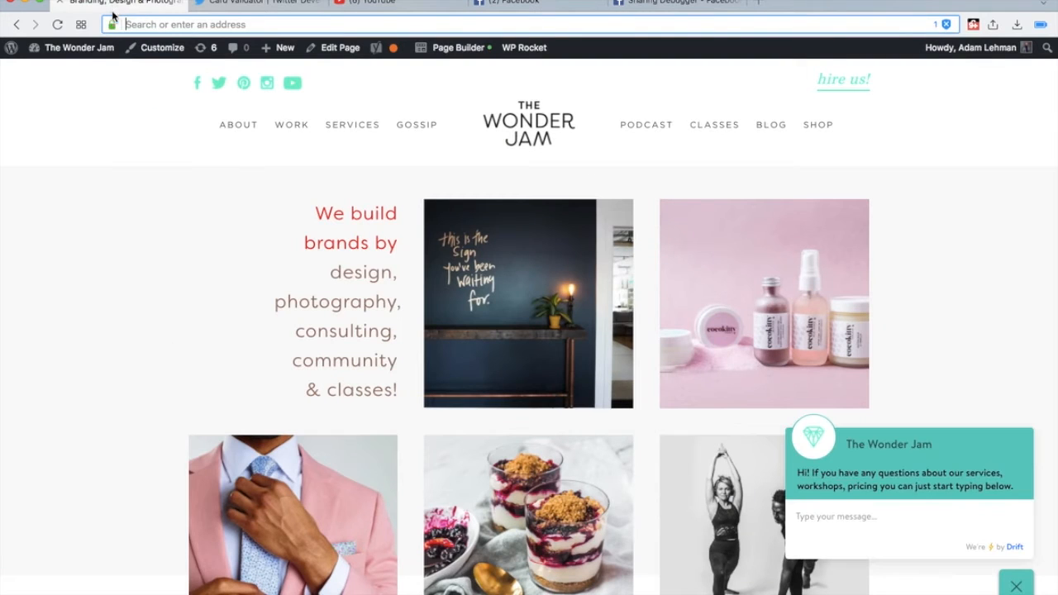
click(80, 73)
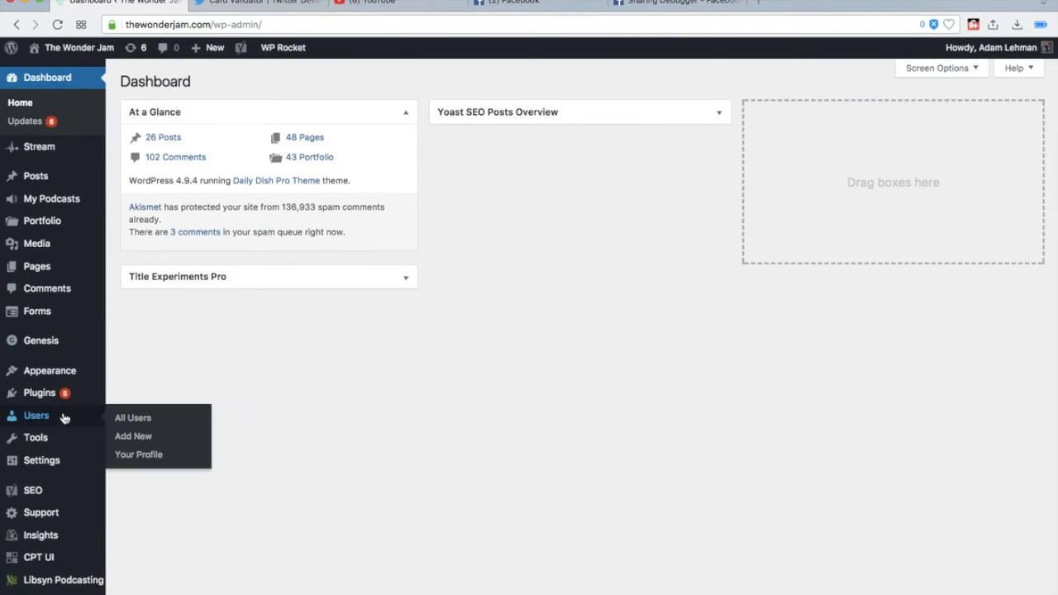
mouse_move(57, 261)
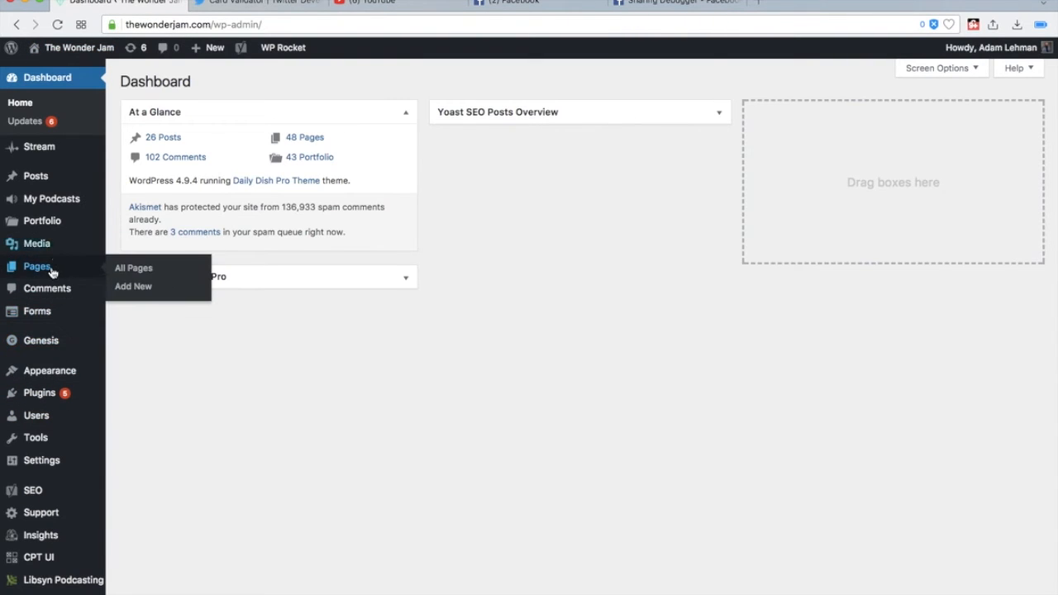
click(131, 268)
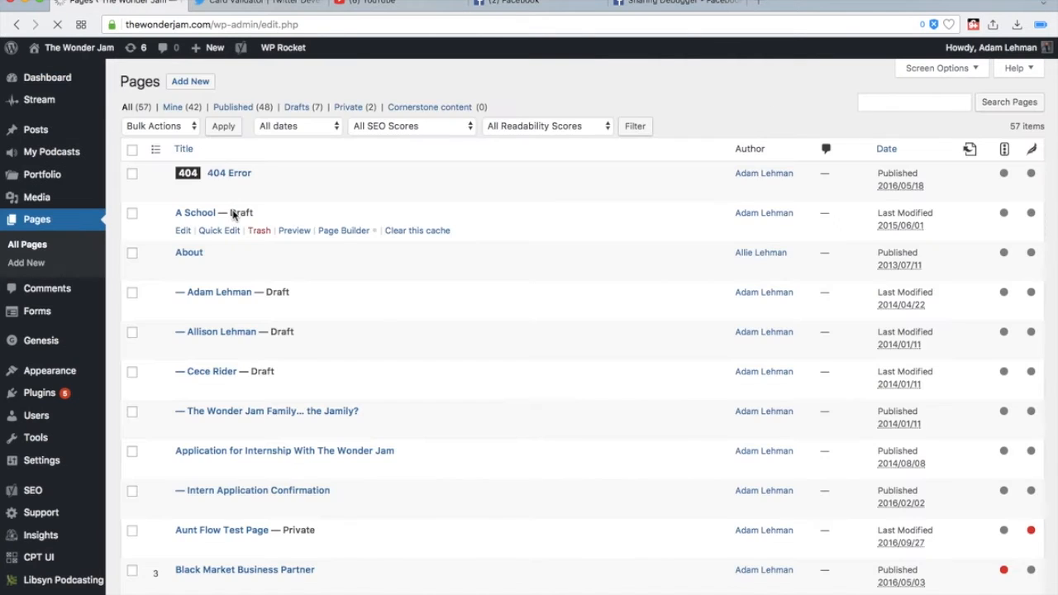
- Find the Home front page in the page list and open it for editing
scroll(233, 215, down, 5)
mouse_move(233, 215)
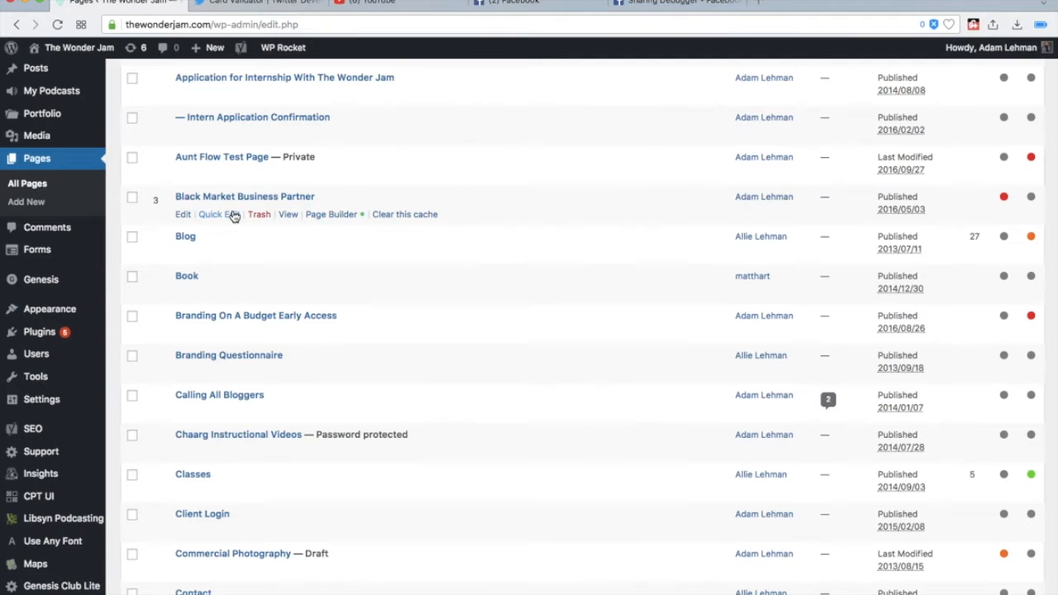
scroll(233, 215, down, 3)
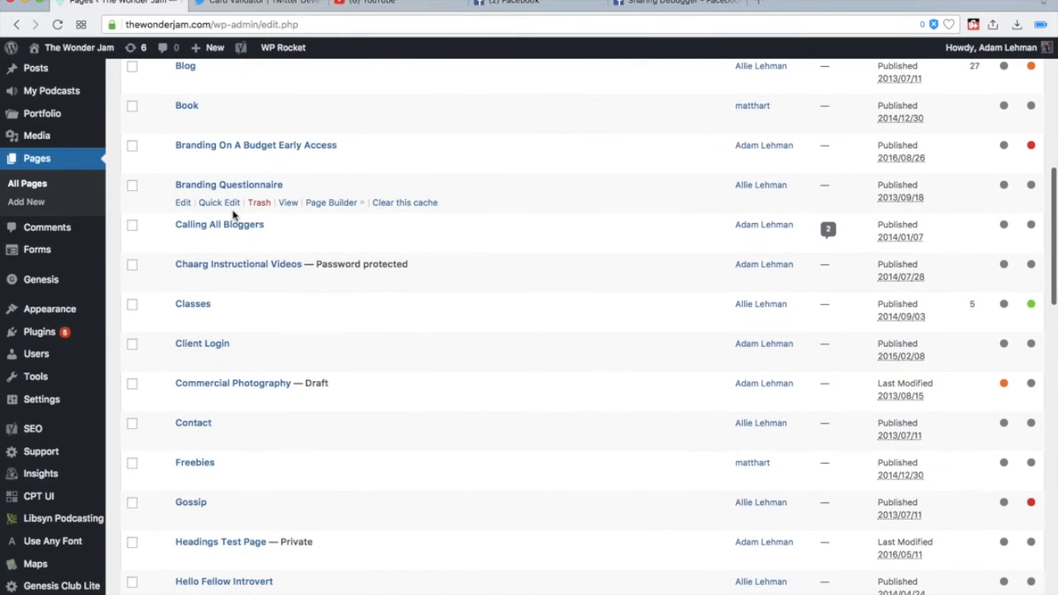
scroll(233, 215, down, 4)
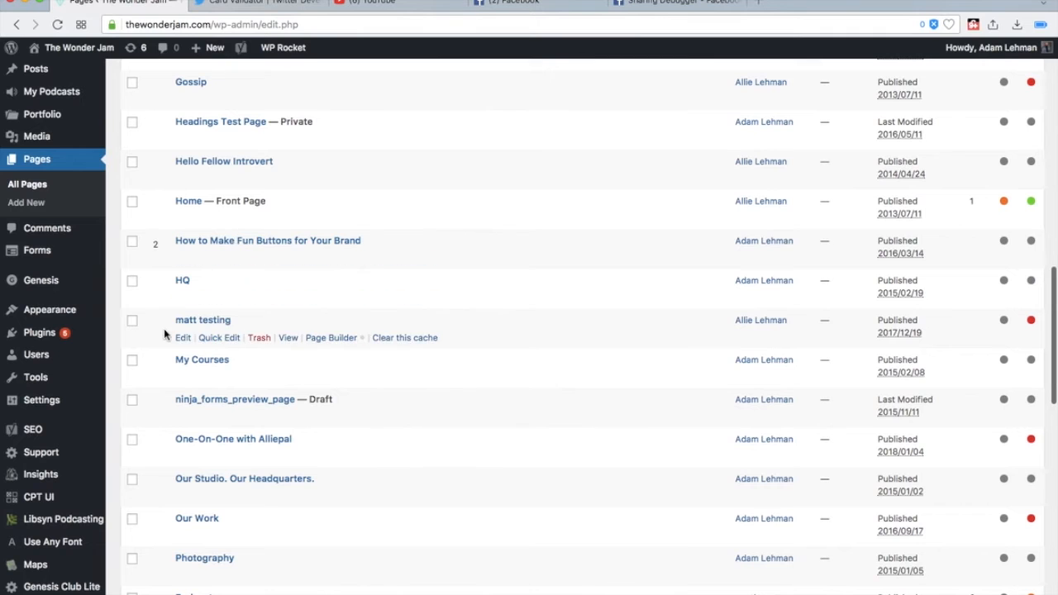
scroll(162, 339, down, 2)
scroll(164, 336, up, 4)
scroll(164, 337, up, 4)
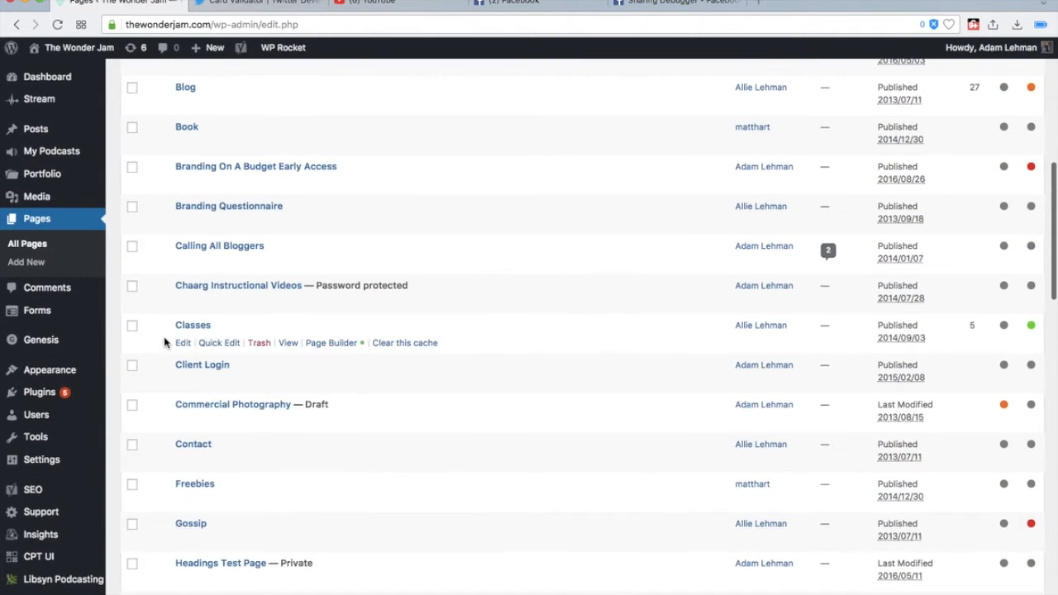
scroll(247, 417, down, 2)
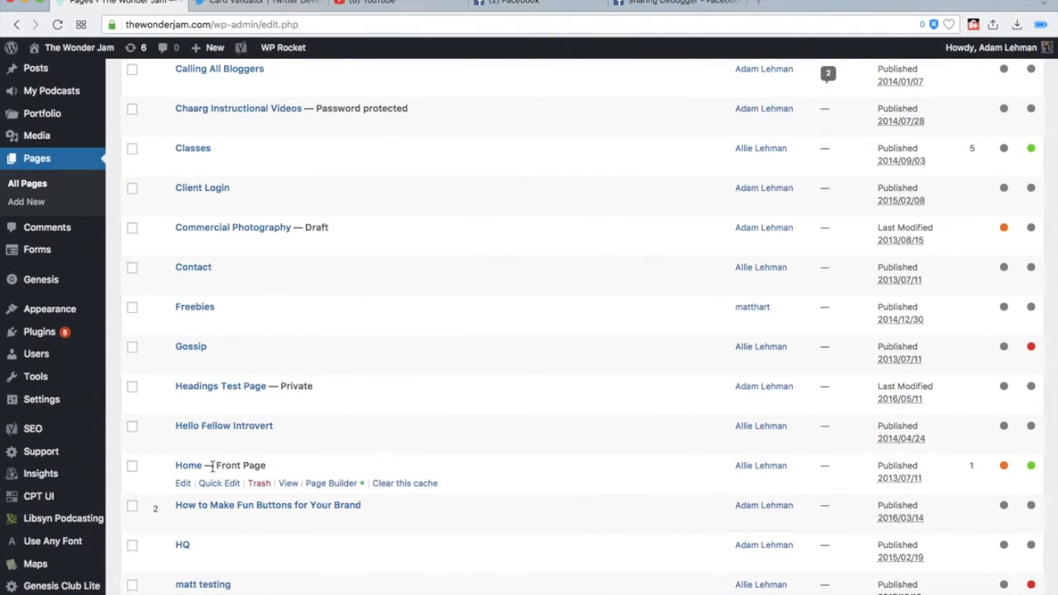
click(183, 487)
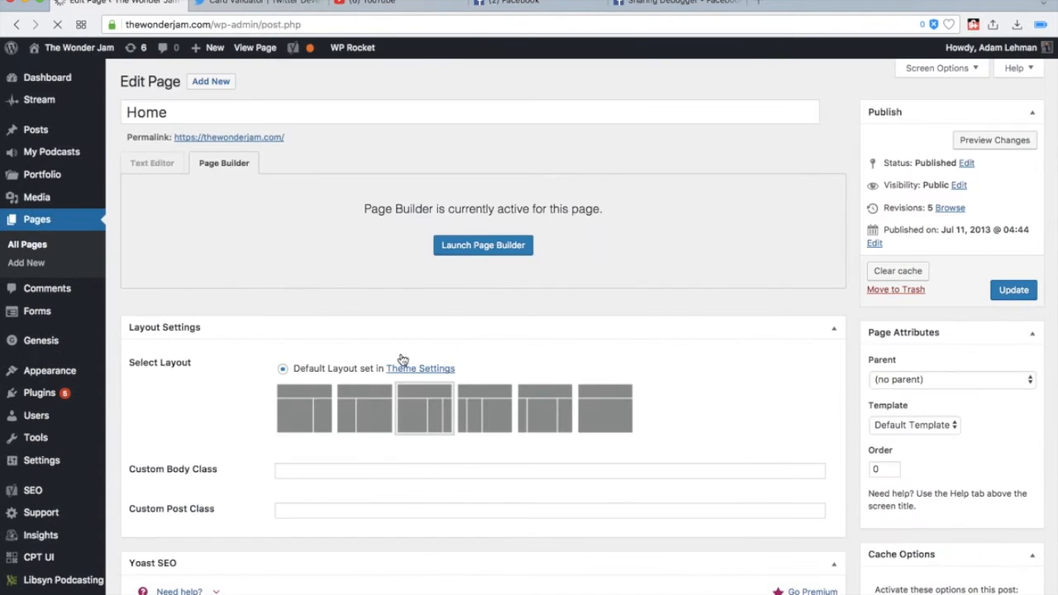
- Open the Yoast SEO social sharing settings of the Home page and clear the Facebook Image URL
scroll(372, 339, down, 6)
scroll(372, 339, down, 2)
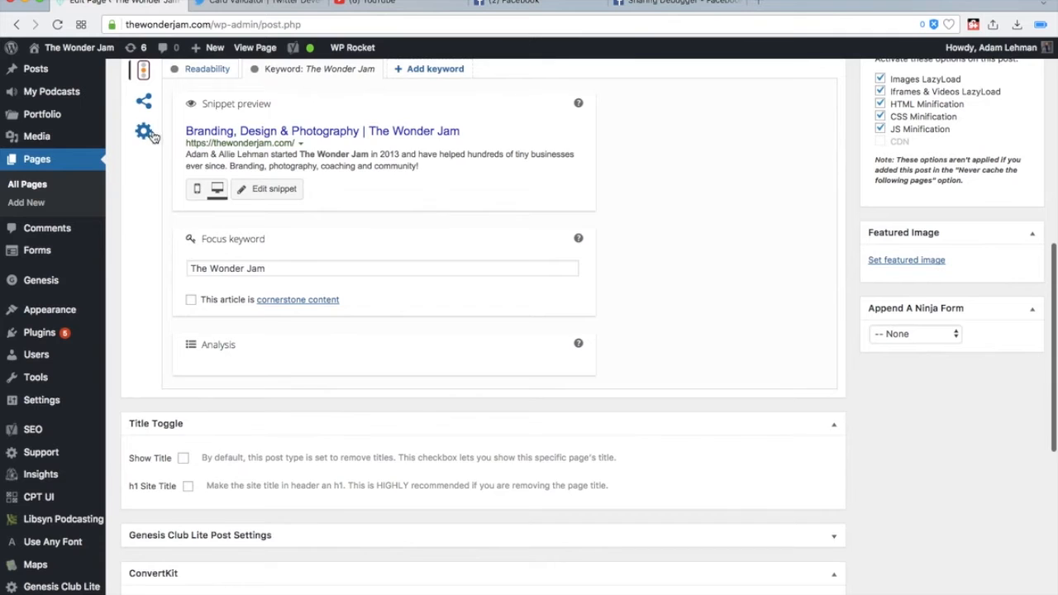
click(143, 100)
click(287, 281)
scroll(281, 273, up, 1)
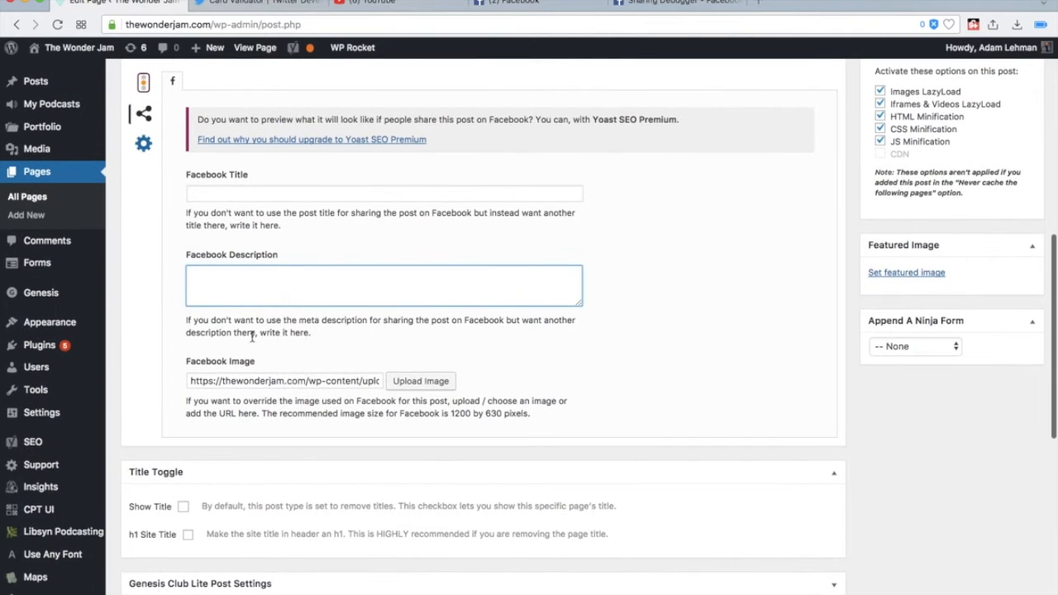
triple_click(337, 379)
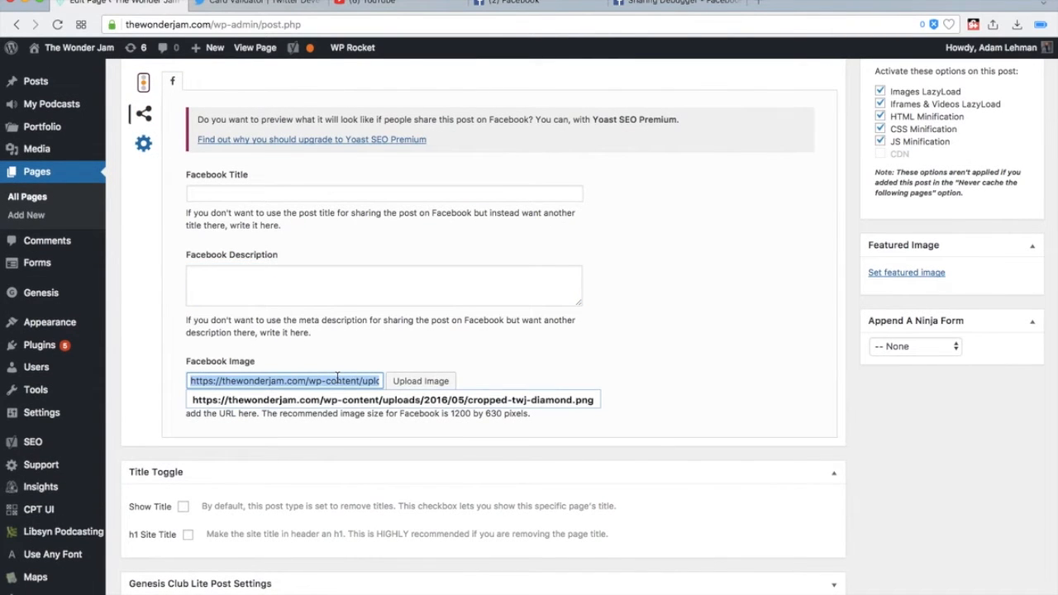
key(BackSpace)
- Set the Facebook image to the 1178 × 789 dark-background portrait of the couple from the Media Library
click(421, 381)
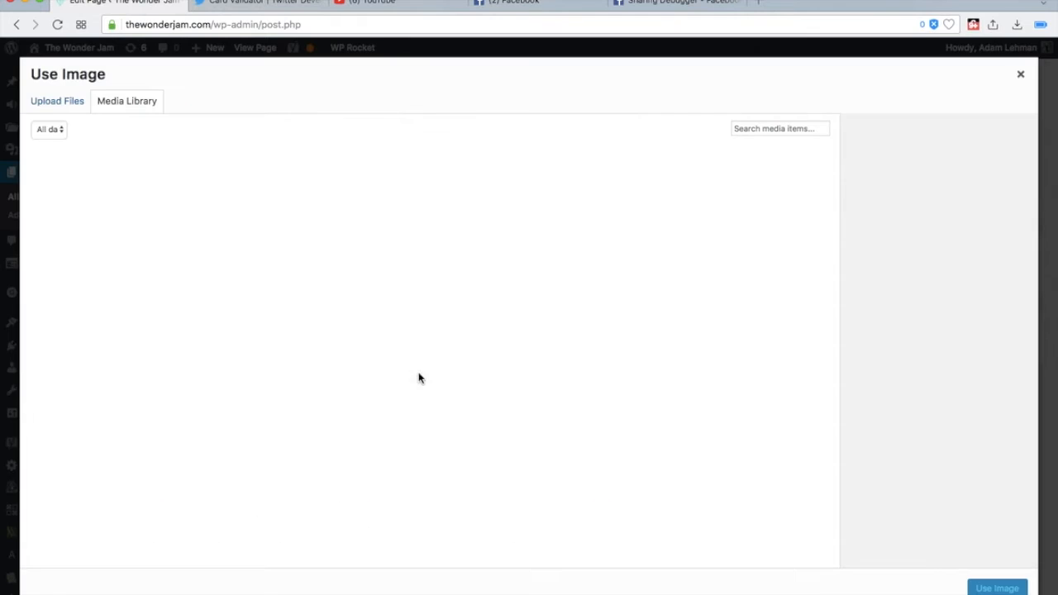
scroll(653, 351, down, 3)
scroll(488, 327, down, 5)
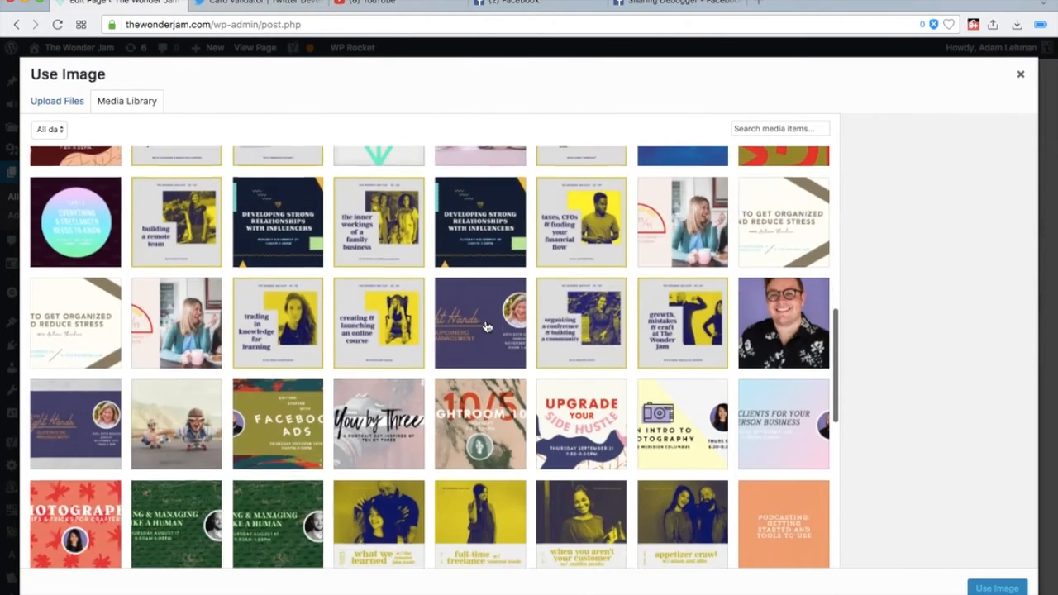
scroll(488, 327, up, 3)
scroll(617, 413, down, 5)
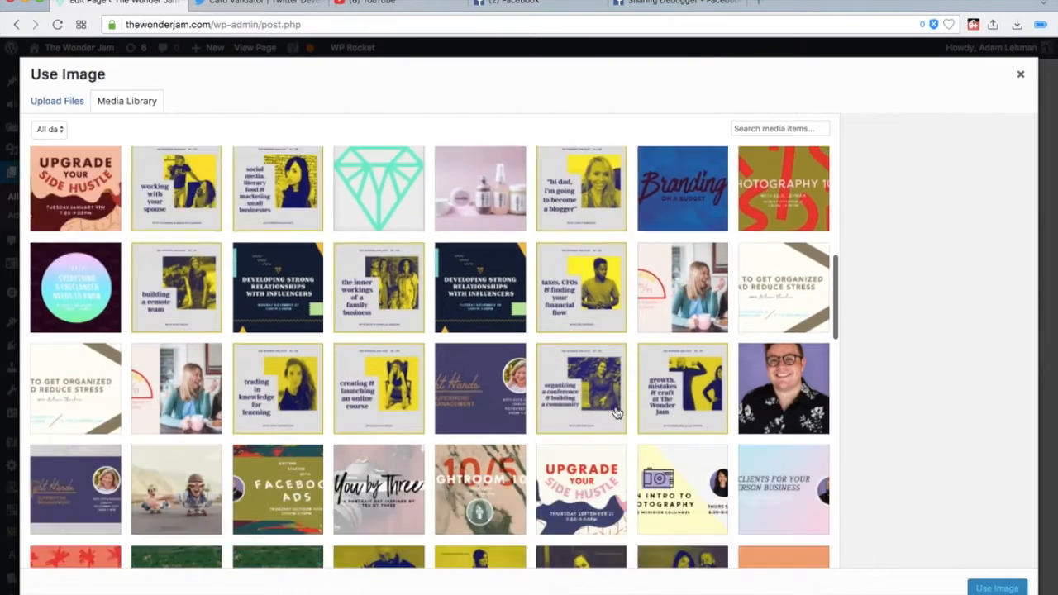
scroll(617, 413, down, 2)
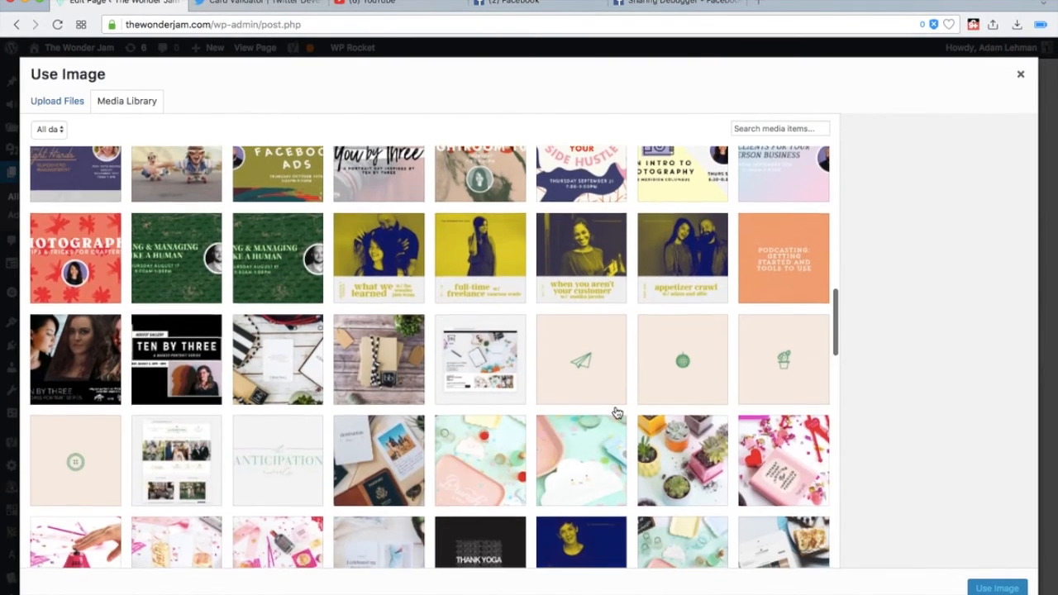
scroll(617, 412, down, 8)
scroll(617, 413, down, 4)
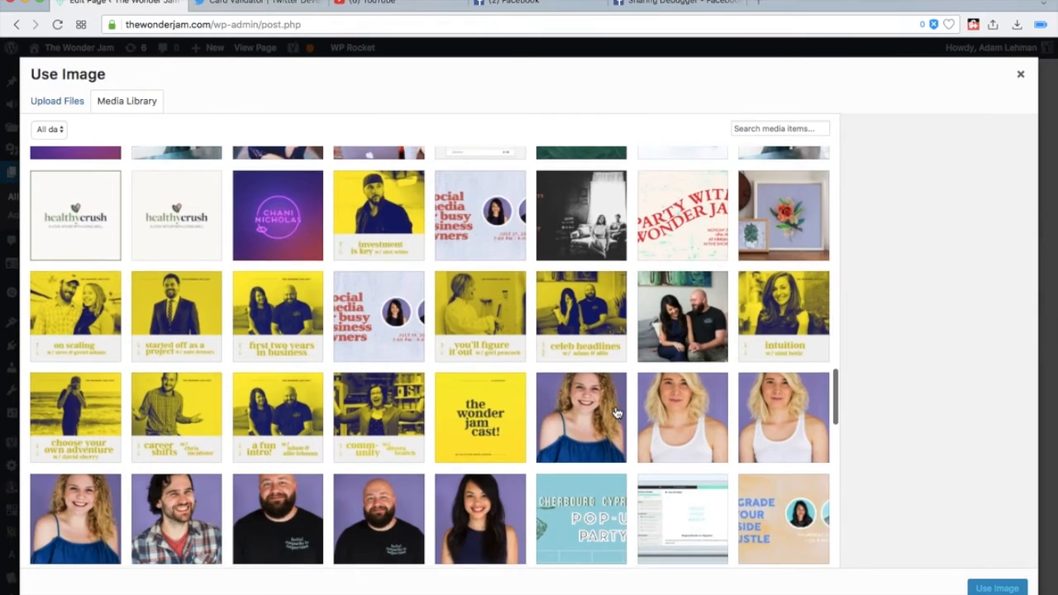
scroll(616, 413, down, 10)
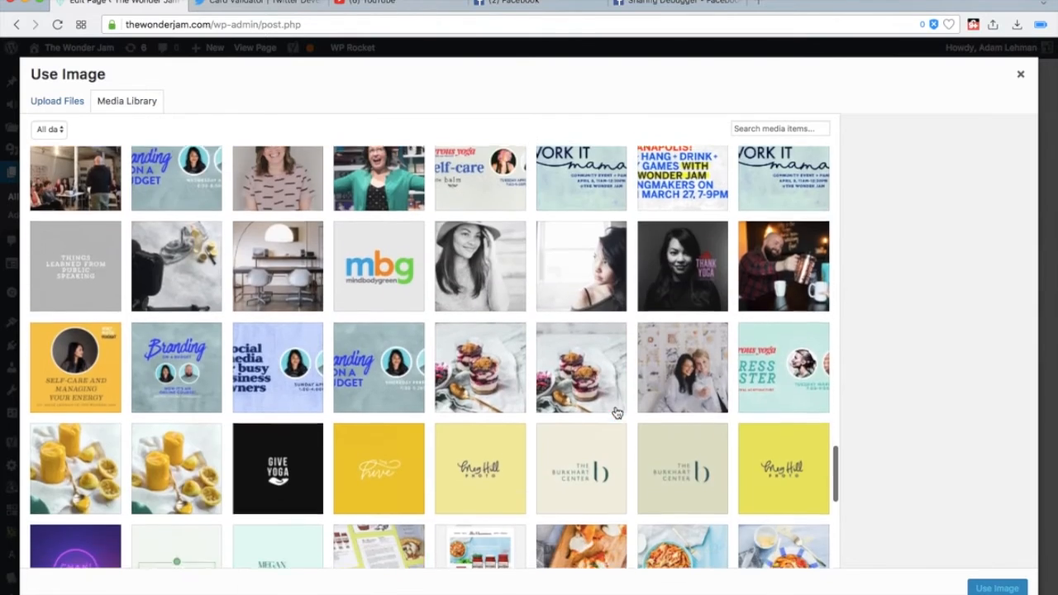
scroll(617, 413, down, 5)
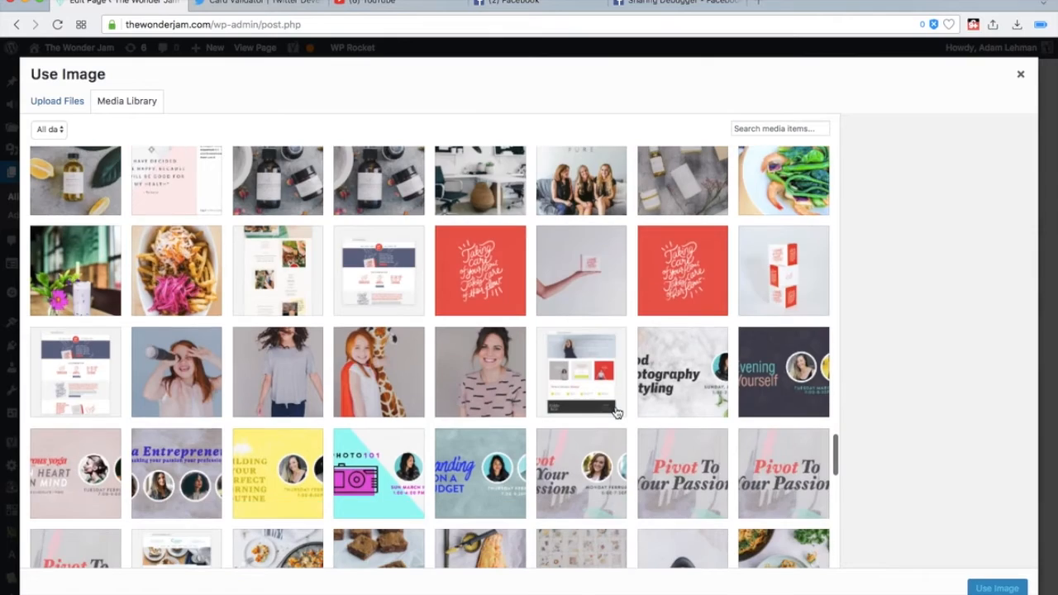
scroll(616, 413, down, 10)
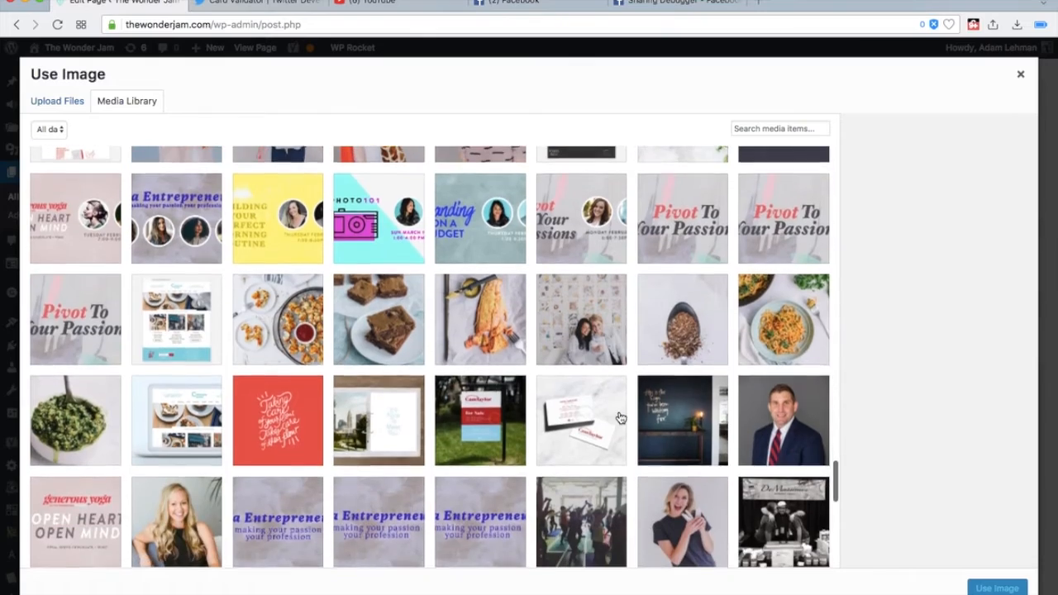
scroll(621, 418, up, 20)
scroll(621, 418, down, 20)
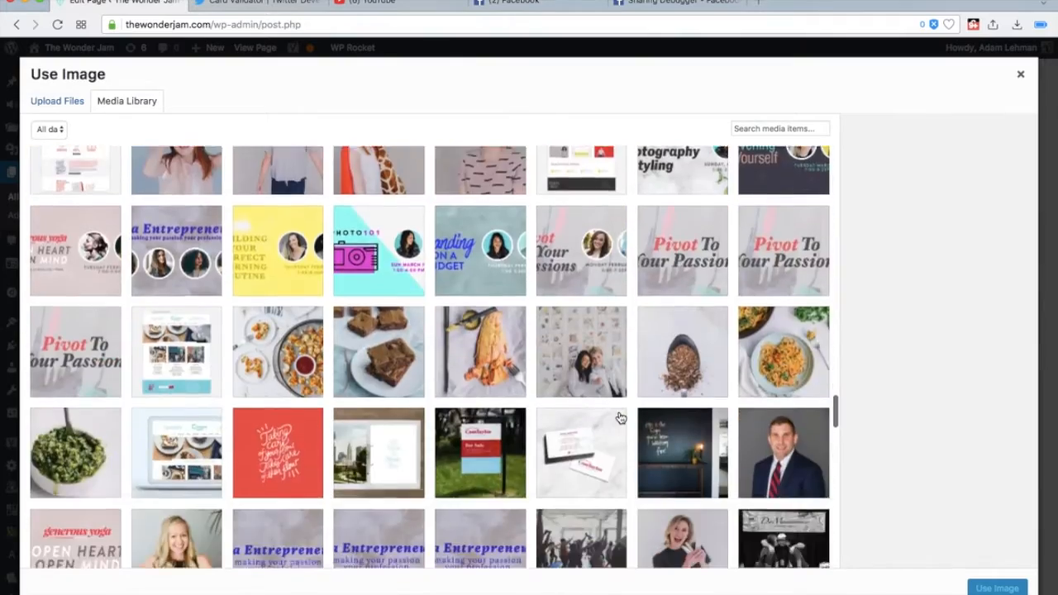
scroll(620, 420, down, 4)
scroll(496, 406, up, 4)
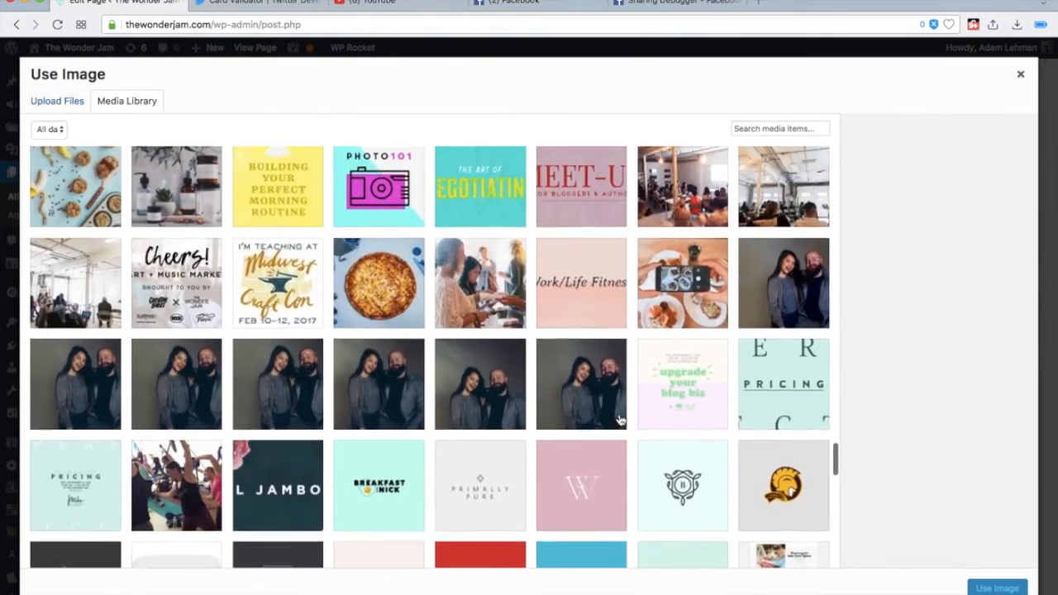
click(74, 381)
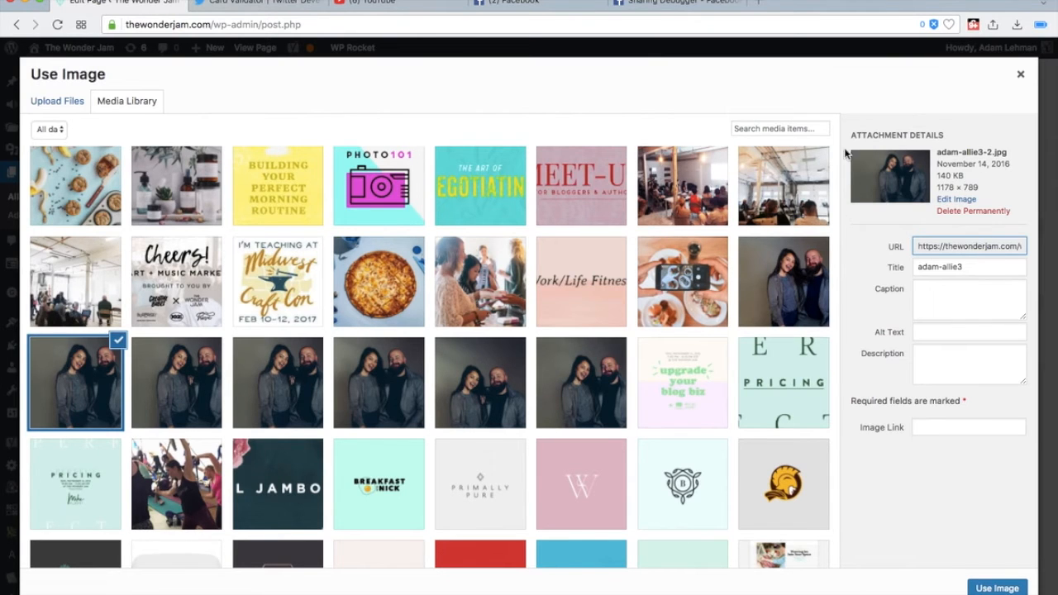
click(992, 589)
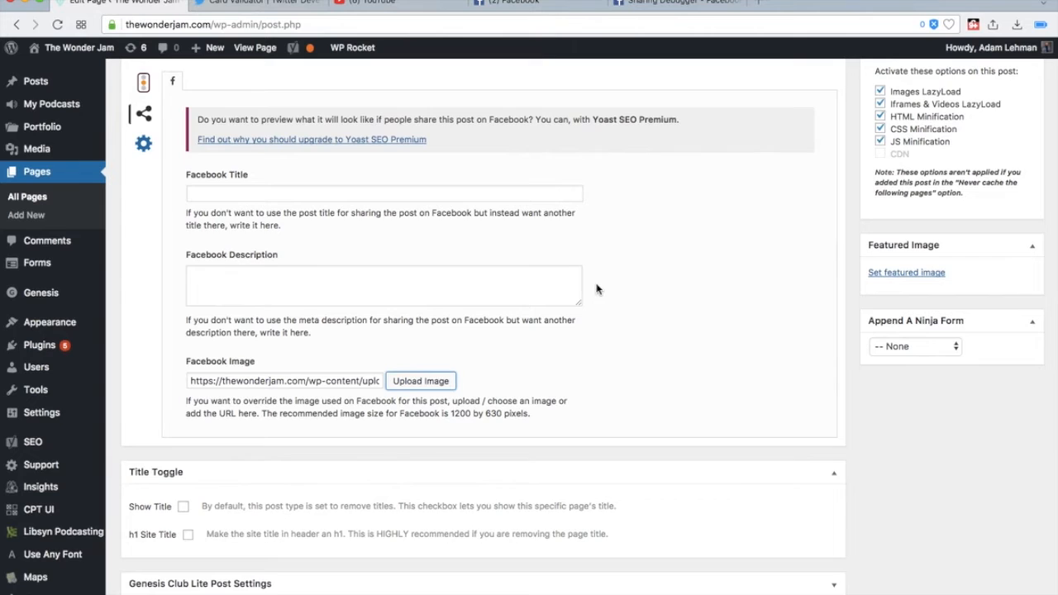
- Update the Home page to save the new Facebook image and check on the saving progress
scroll(597, 289, up, 4)
scroll(755, 261, up, 4)
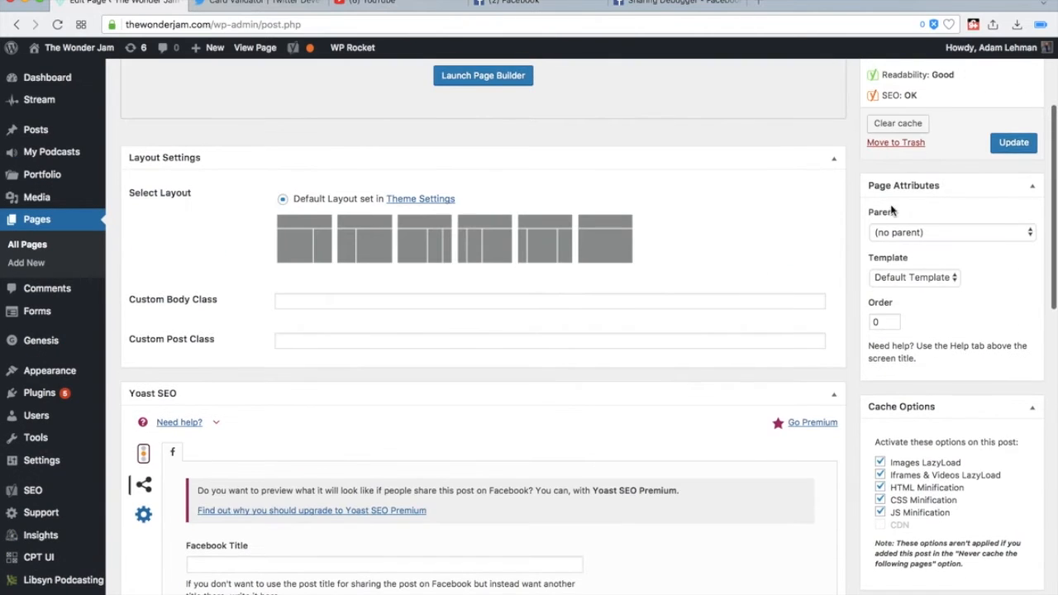
click(1000, 143)
click(678, 2)
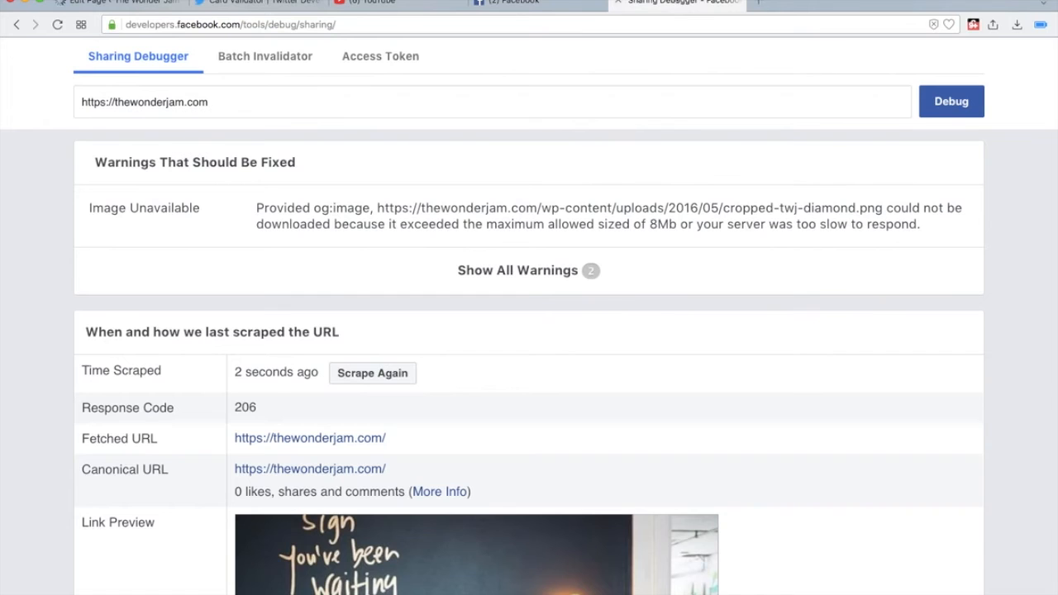
click(97, 3)
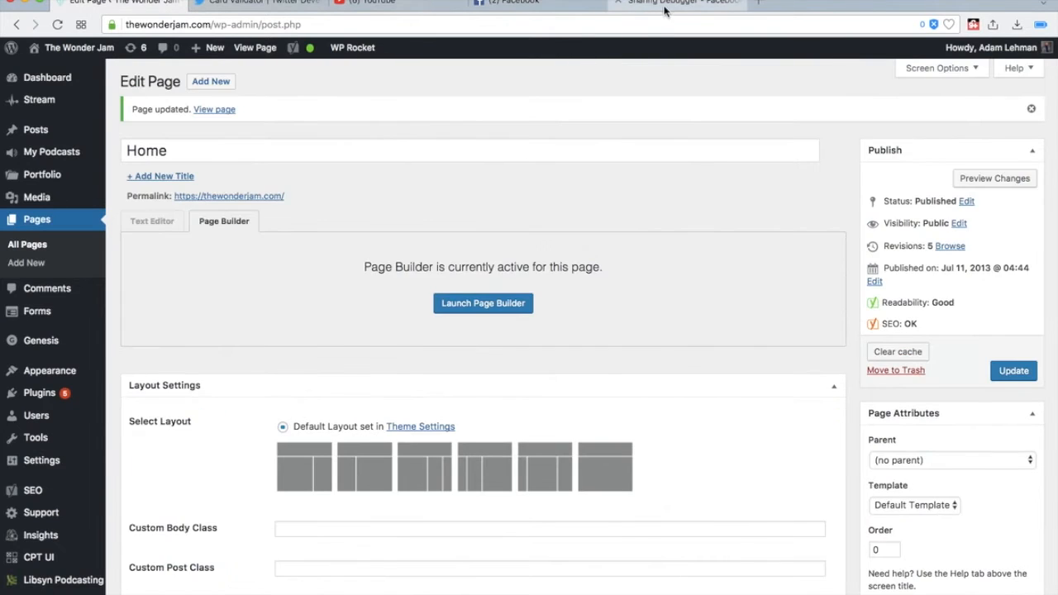
click(670, 3)
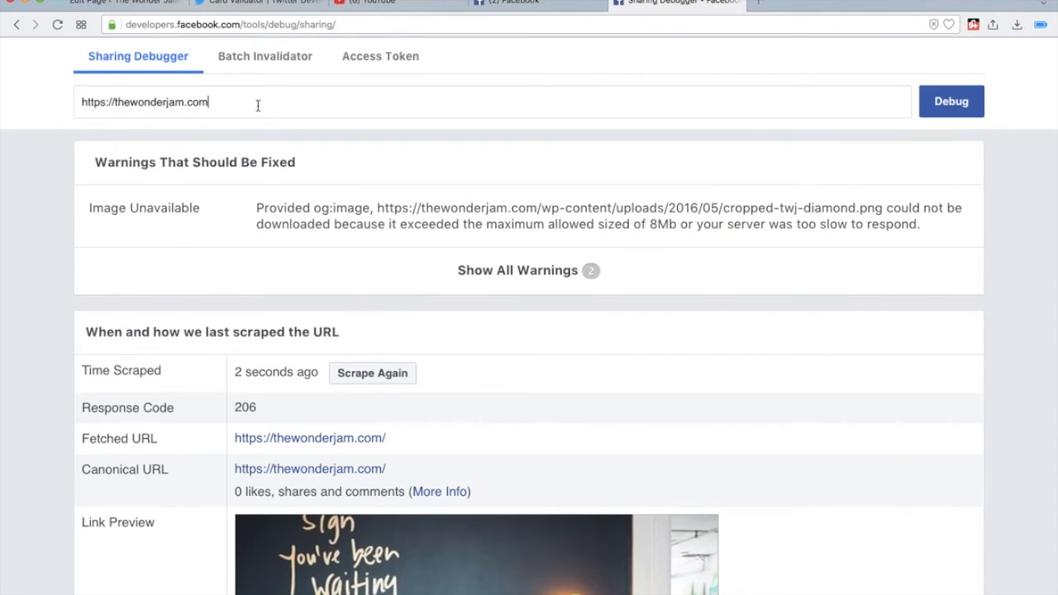
click(974, 111)
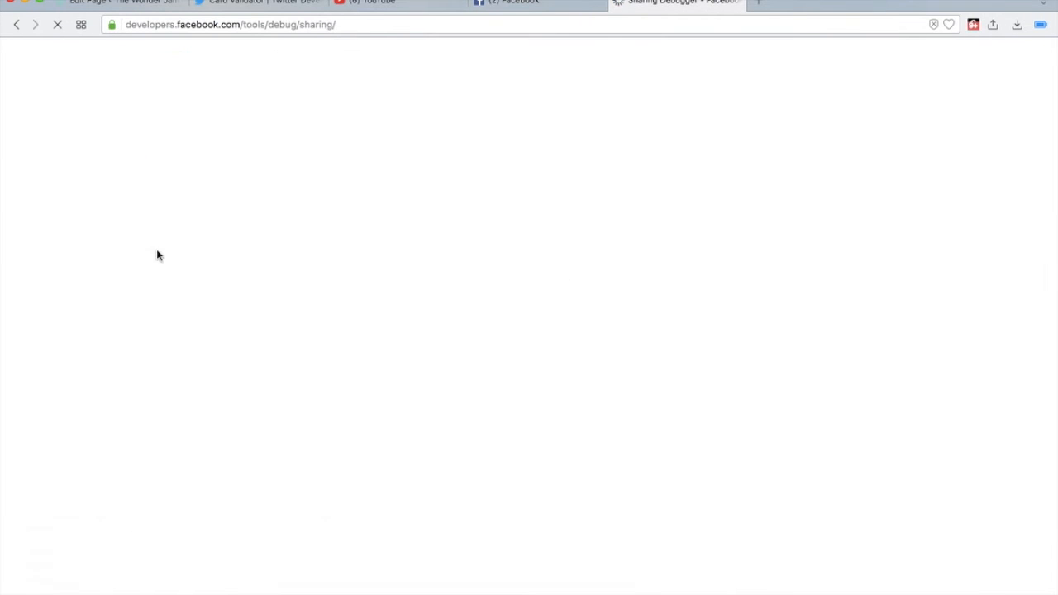
scroll(47, 281, down, 5)
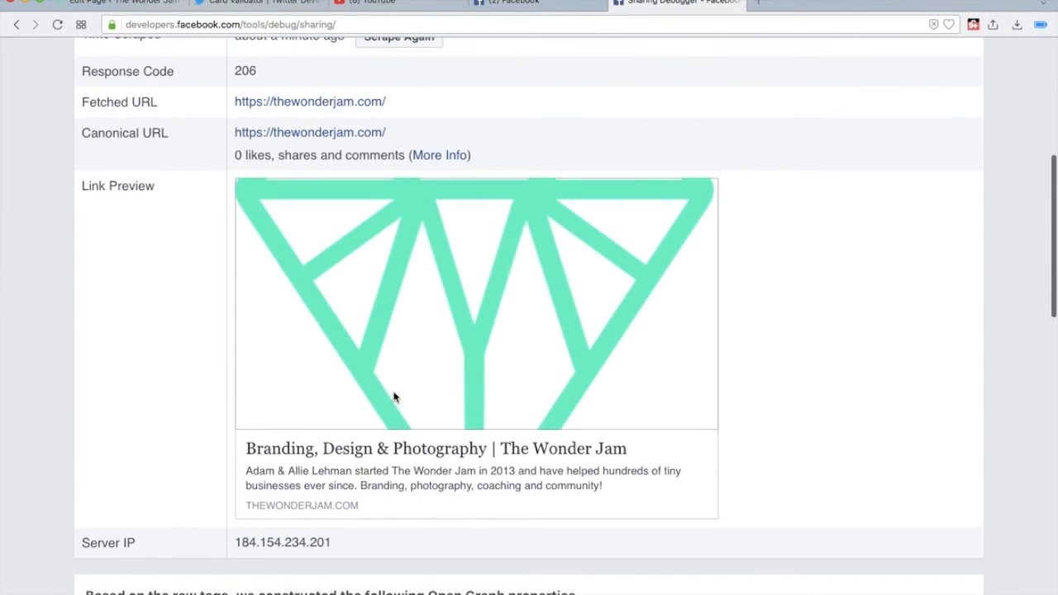
scroll(388, 355, up, 5)
click(398, 247)
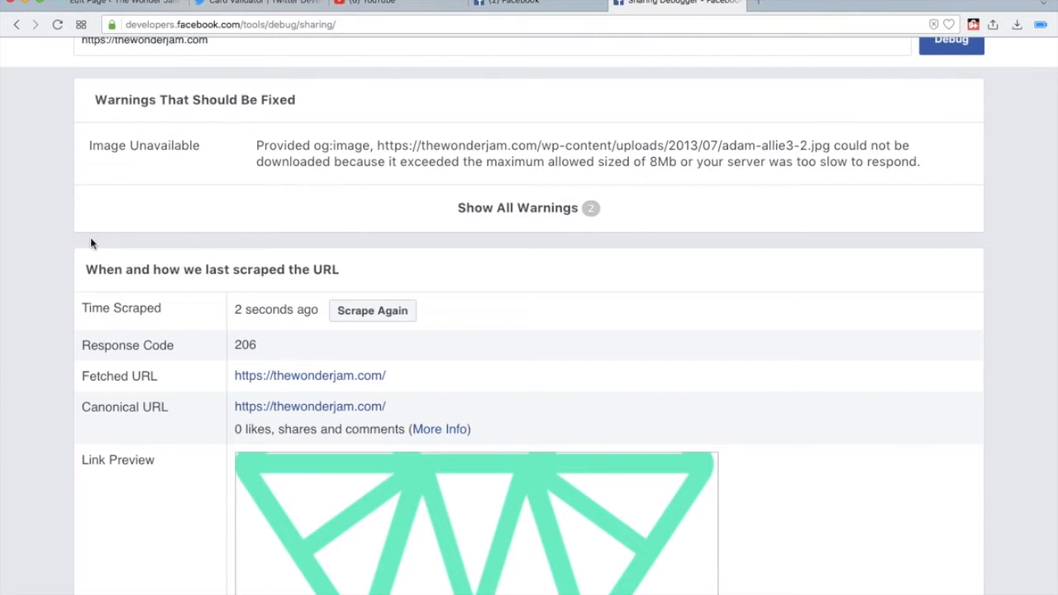
scroll(663, 180, up, 3)
click(952, 151)
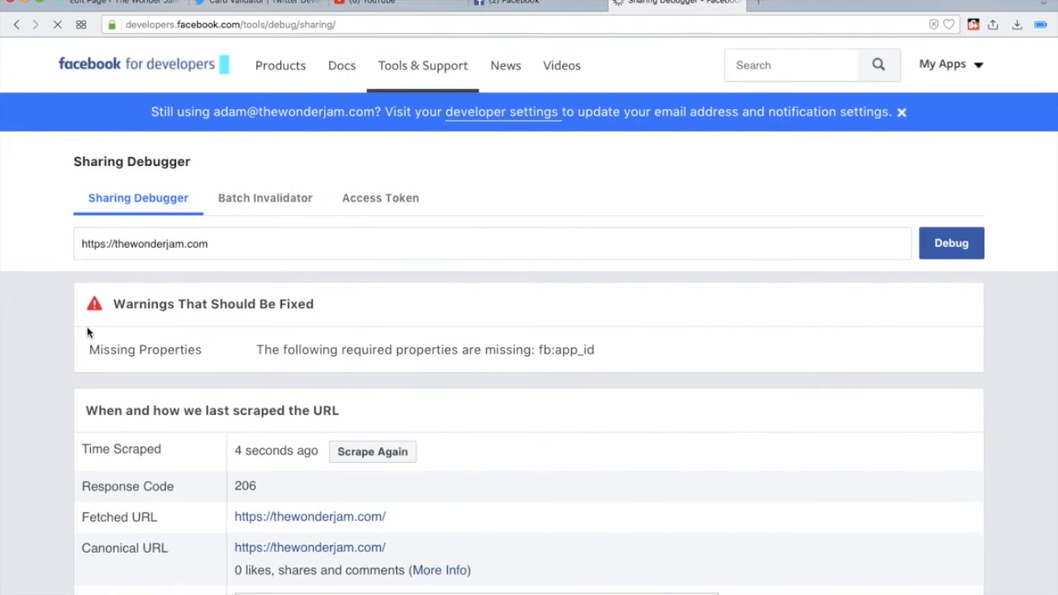
scroll(87, 331, down, 5)
scroll(8, 367, down, 1)
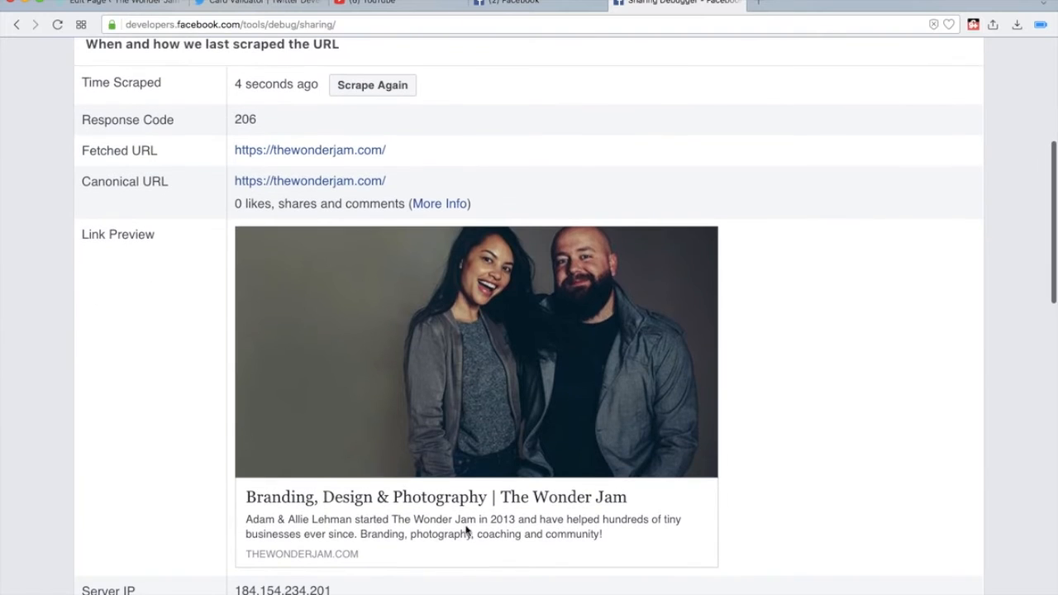
scroll(337, 496, up, 2)
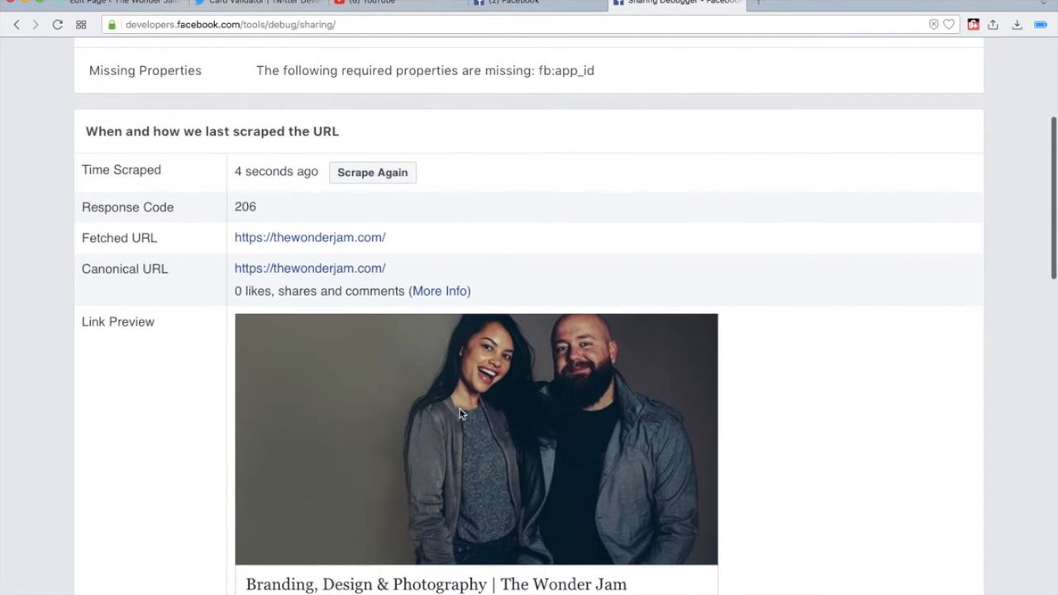
scroll(462, 413, down, 3)
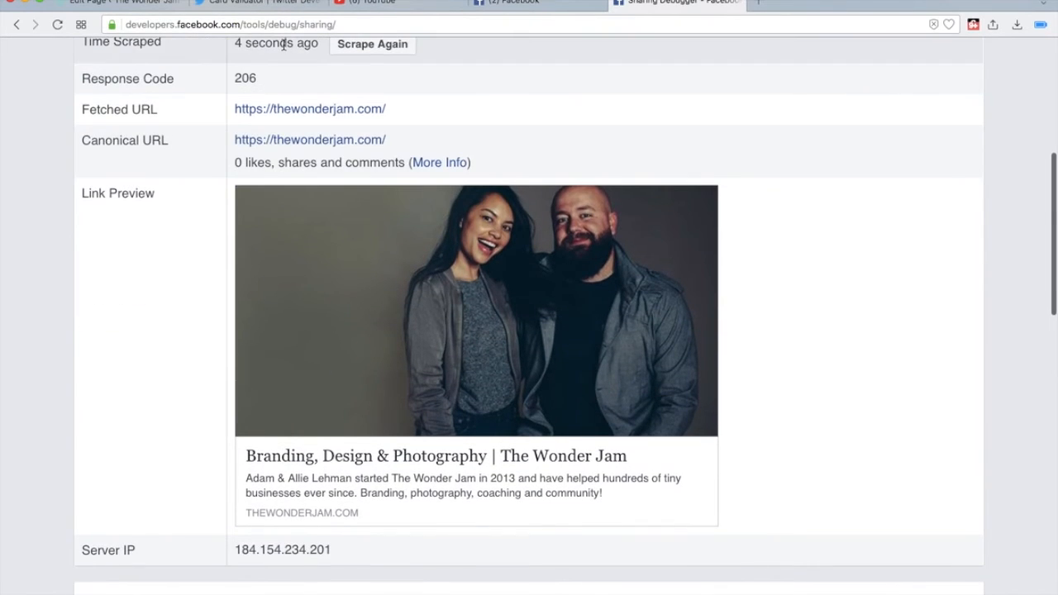
scroll(210, 177, down, 1)
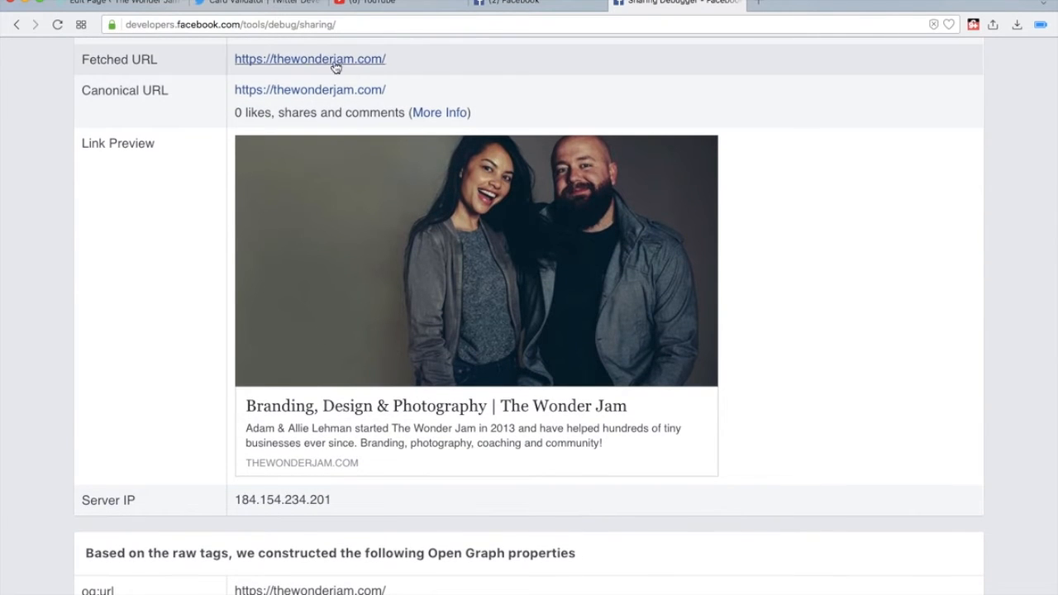
click(512, 3)
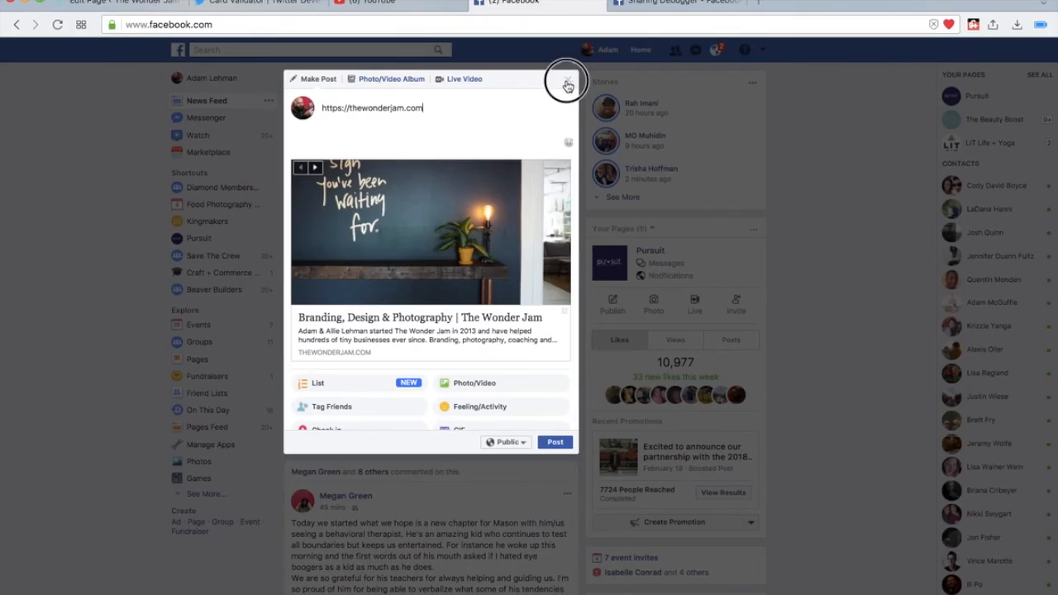
click(567, 80)
click(57, 25)
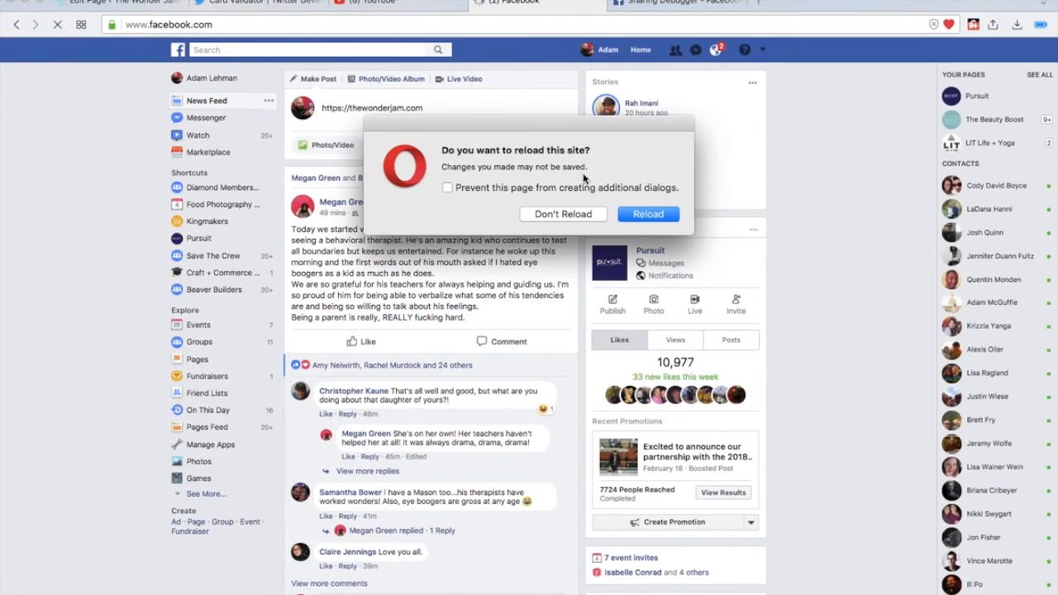
click(636, 212)
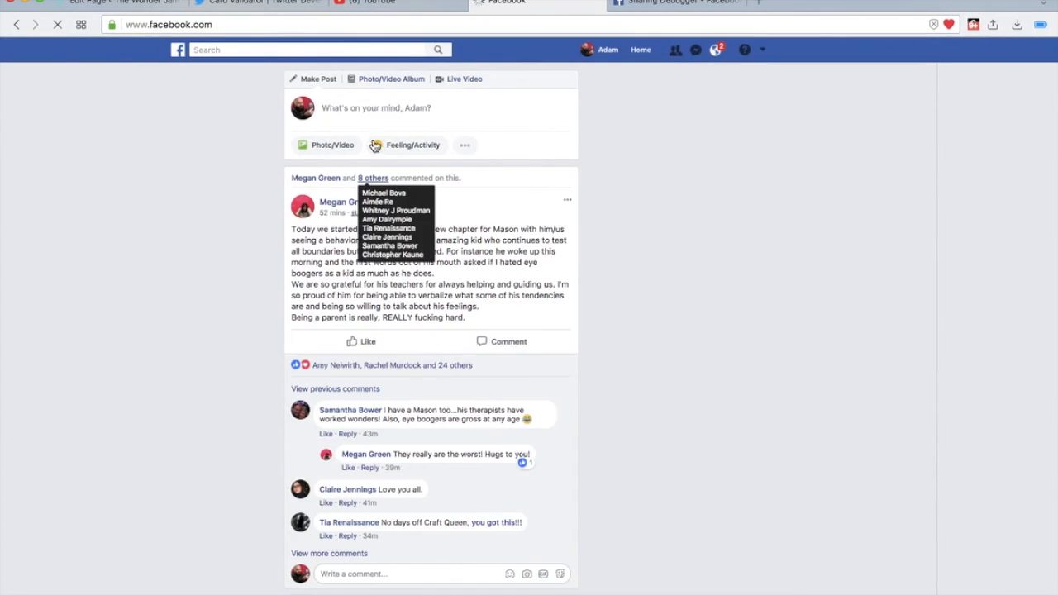
click(351, 117)
text(https://thewonderjam.com)
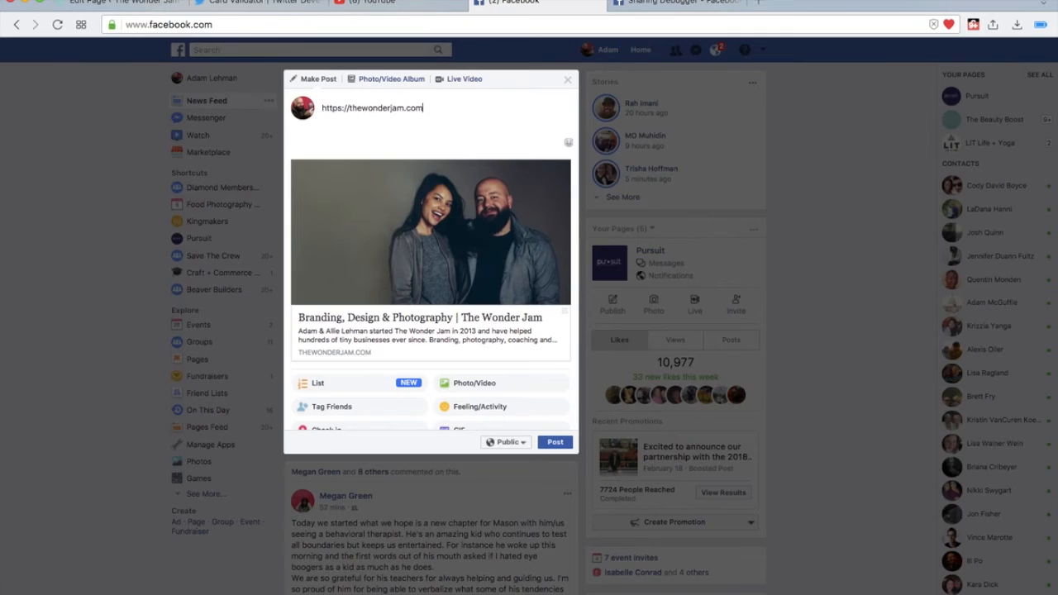
click(261, 5)
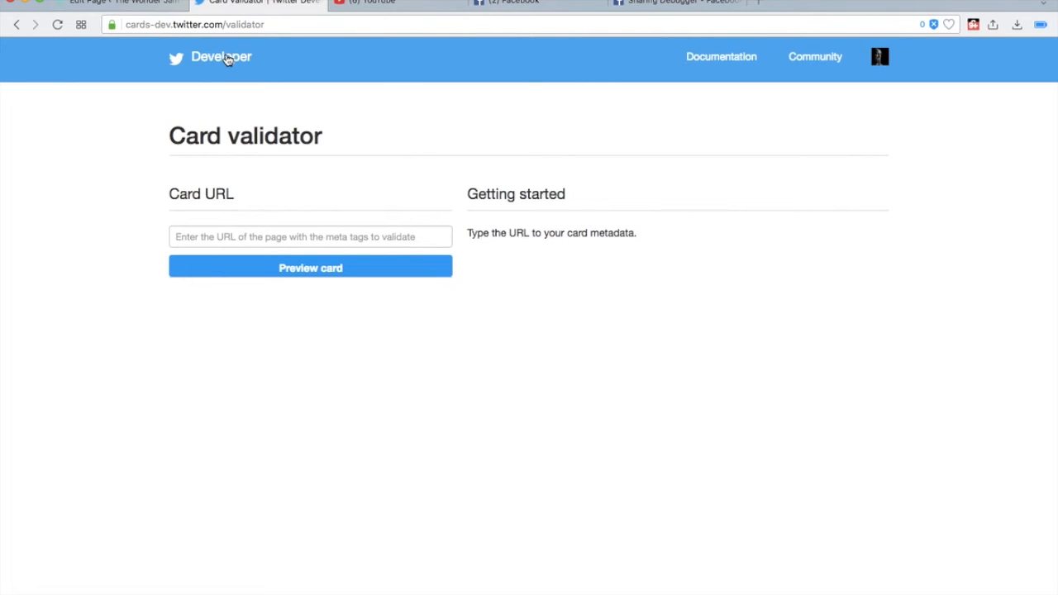
click(288, 238)
text(https://thewonderjam.com)
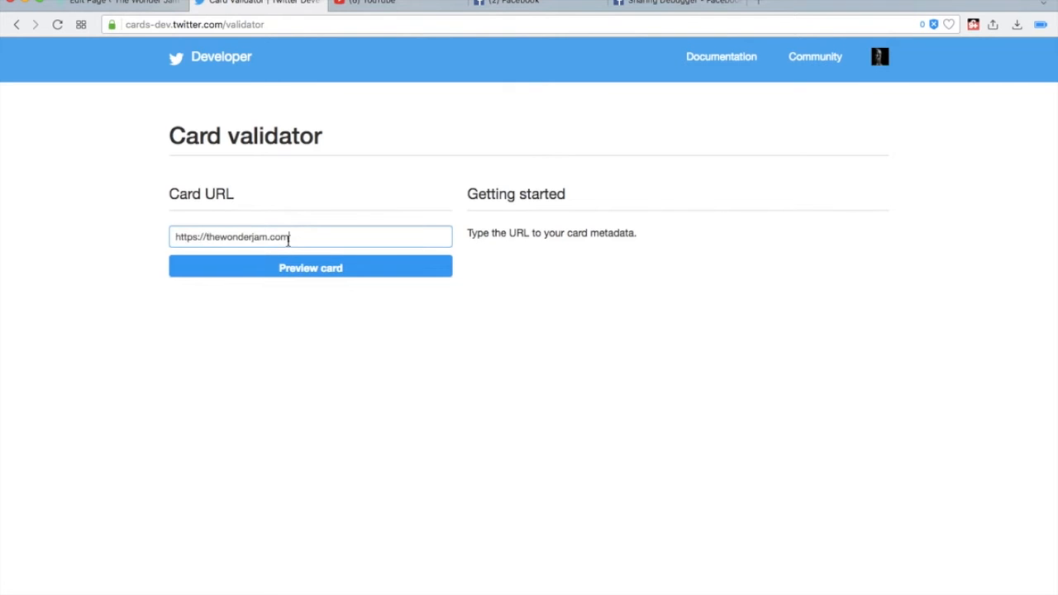
click(281, 265)
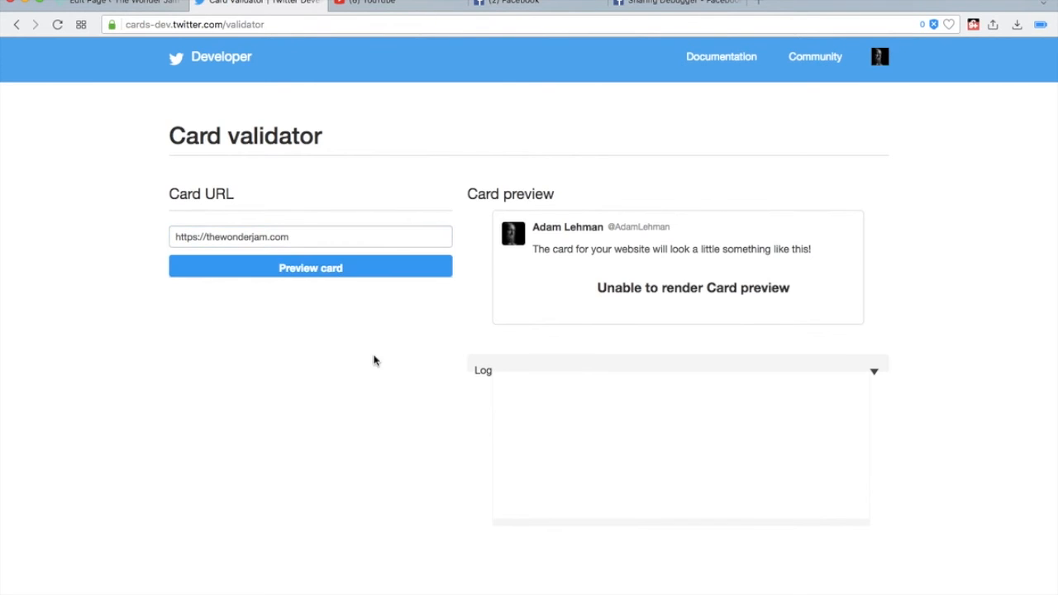
click(272, 238)
click(142, 229)
click(260, 261)
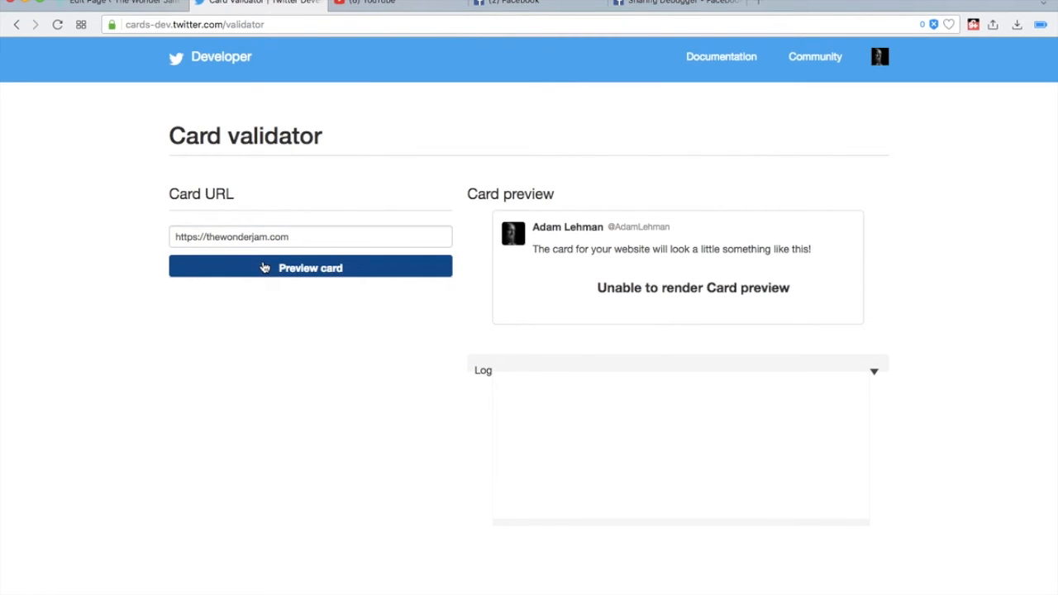
click(870, 370)
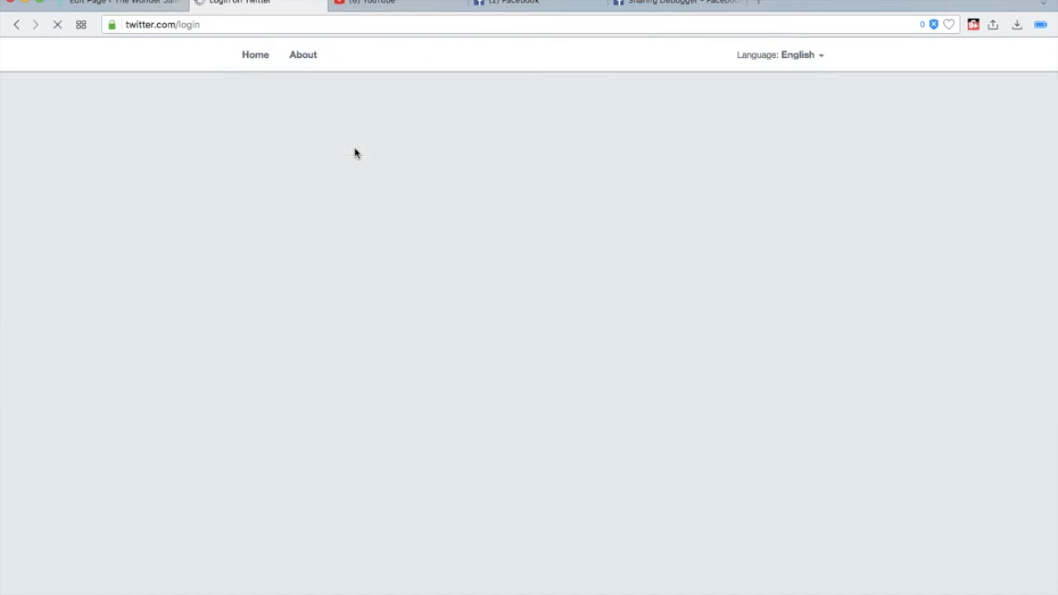
click(340, 235)
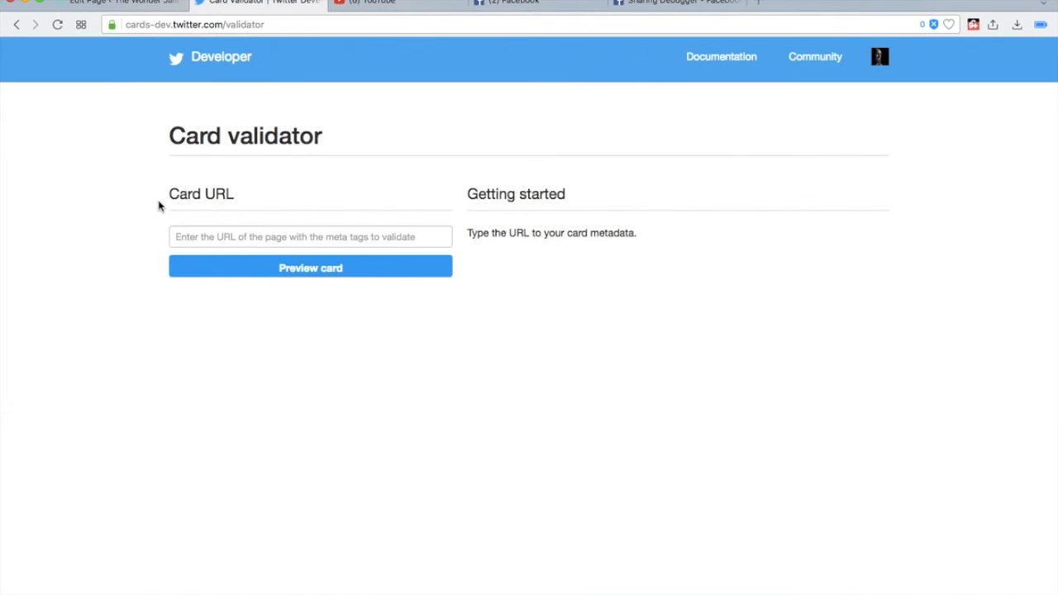
click(232, 235)
text(https://thewonderjam.com)
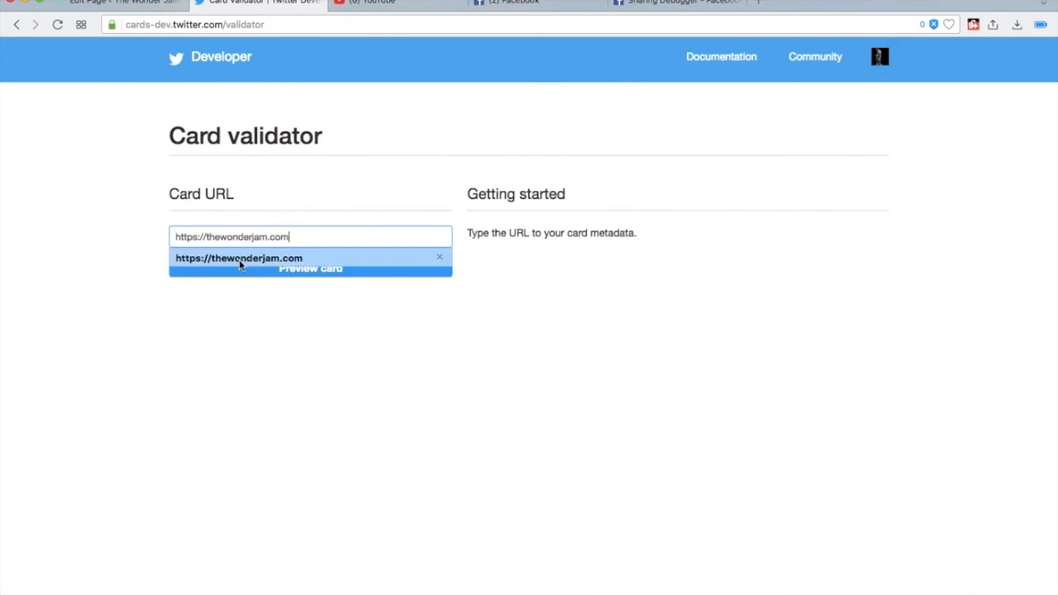
click(227, 255)
click(246, 267)
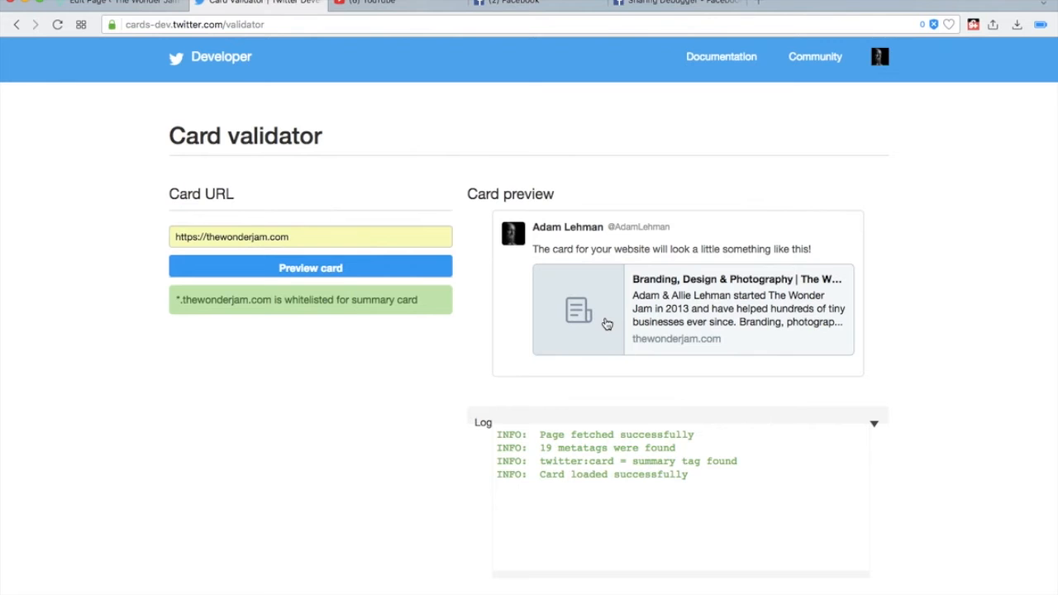
- Set the WordPress Home page's featured image to cropped-twj-diamond.png from the Media Library
click(96, 5)
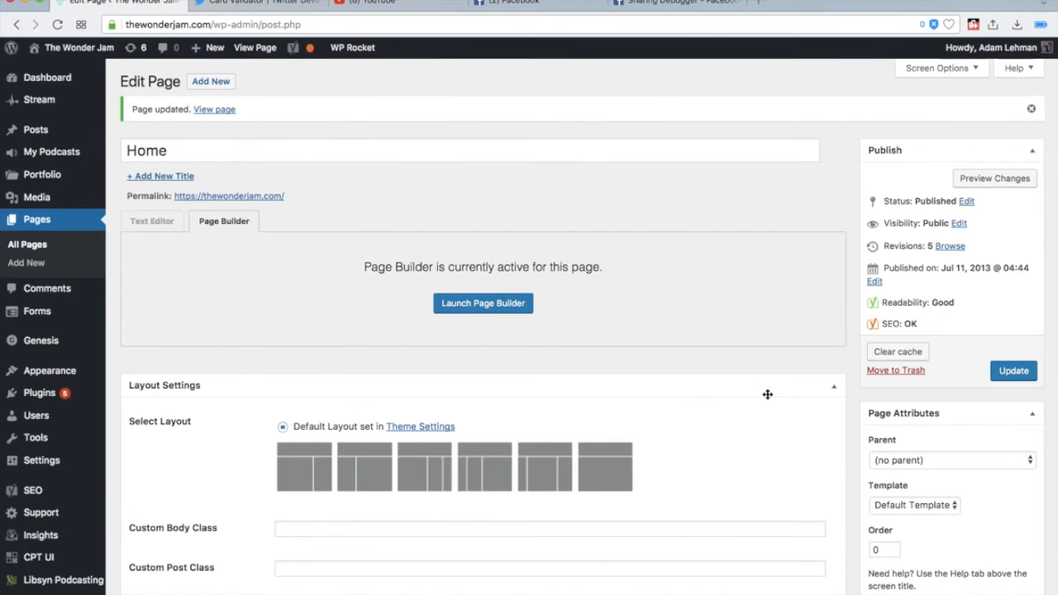
scroll(803, 435, down, 10)
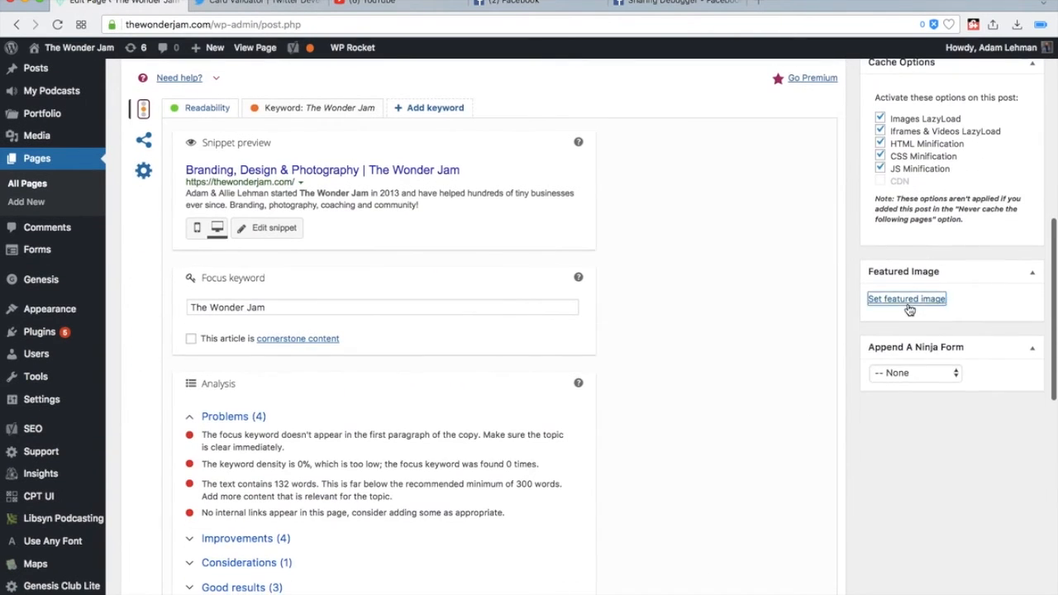
click(874, 301)
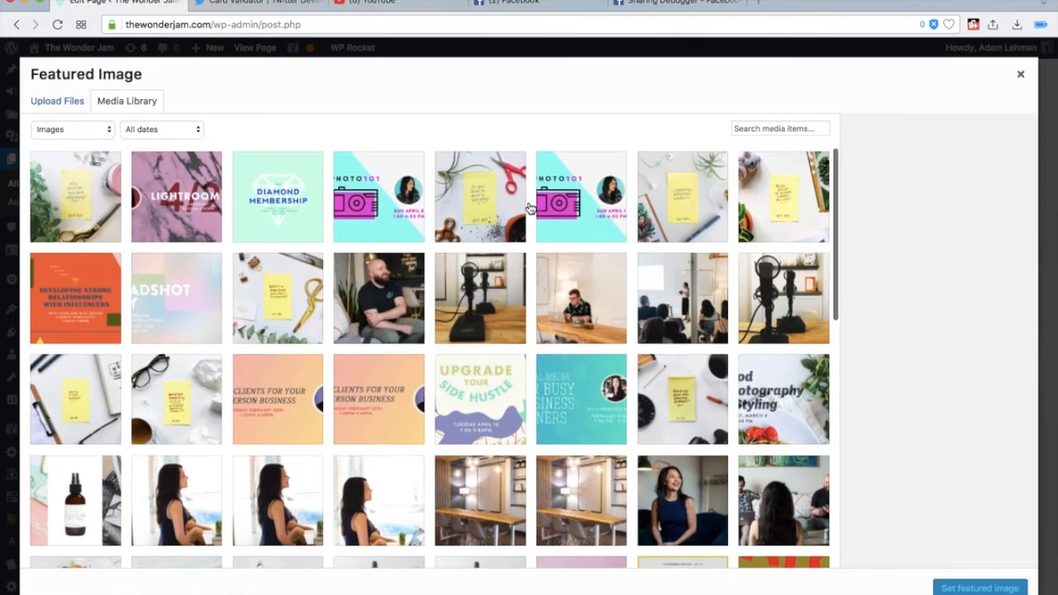
scroll(529, 205, down, 15)
right_click(529, 203)
key(Escape)
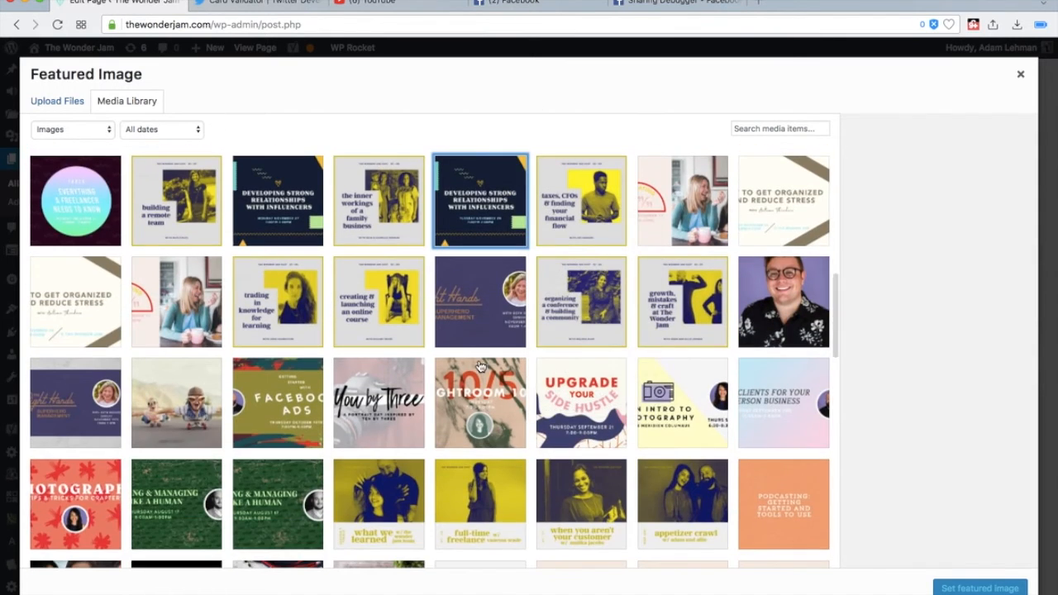
scroll(477, 364, up, 5)
click(389, 316)
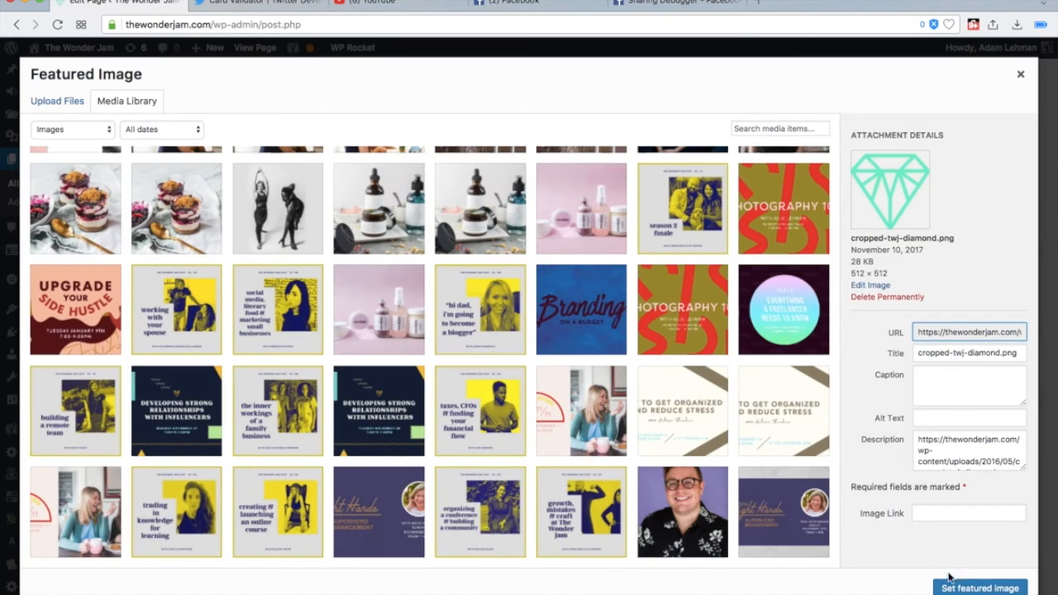
click(980, 588)
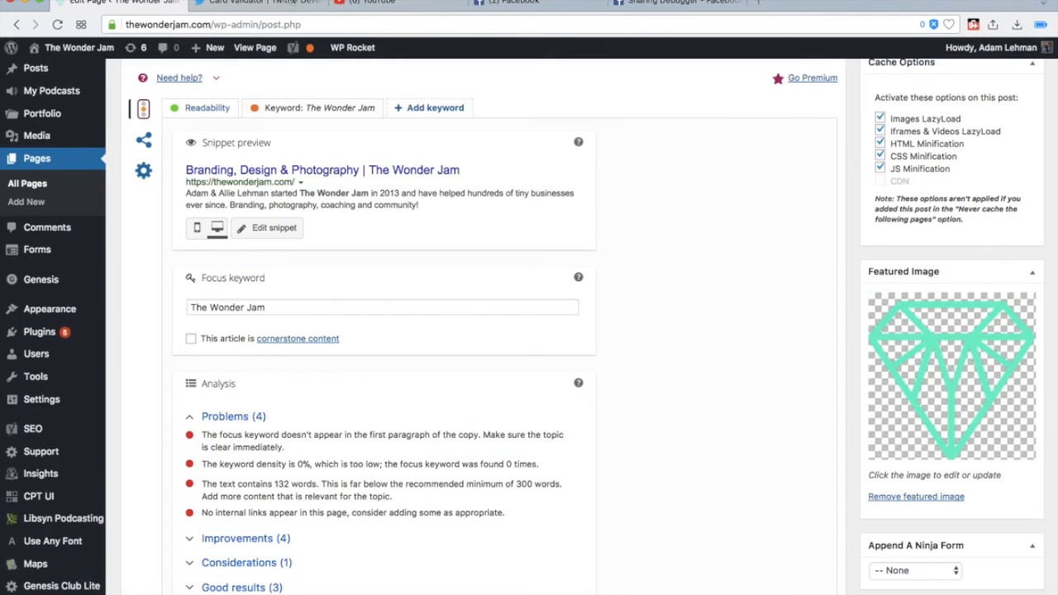
- Update the Home page to save the featured image and open a second browser tab of its page editor
click(257, 7)
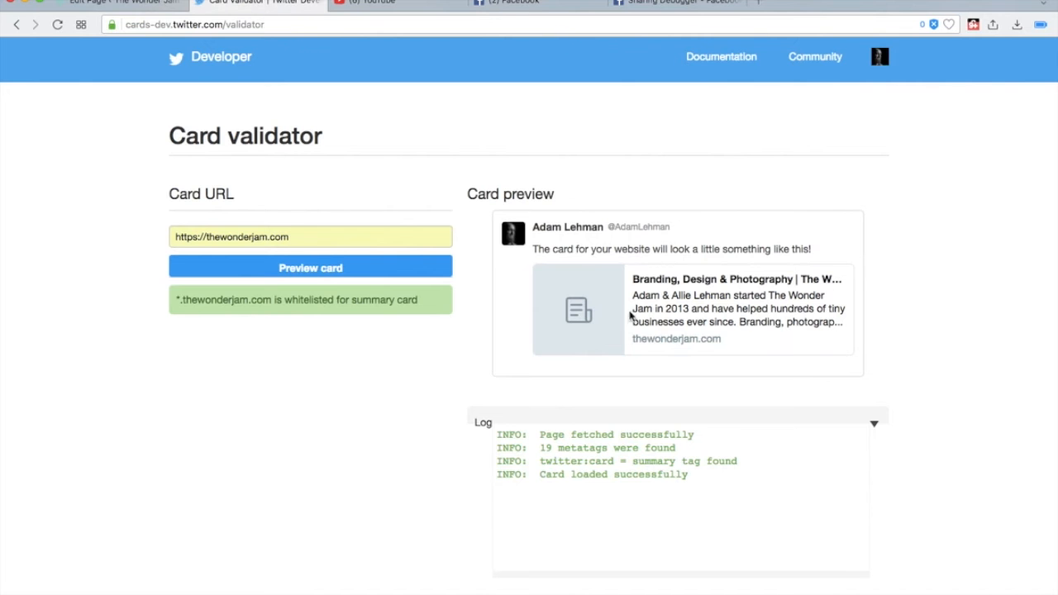
click(123, 9)
scroll(957, 472, up, 10)
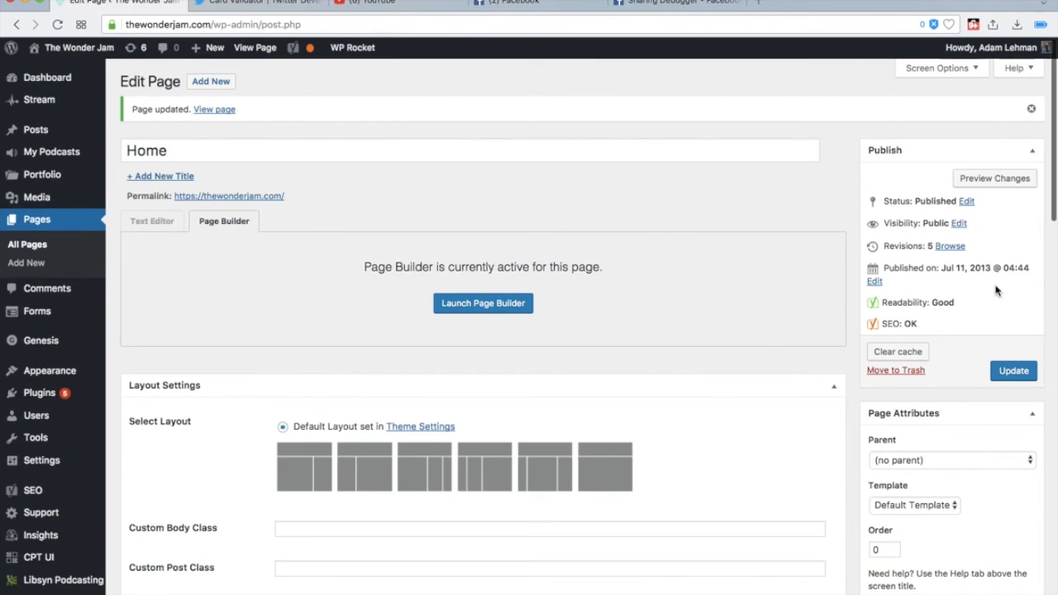
click(1013, 379)
mouse_move(79, 51)
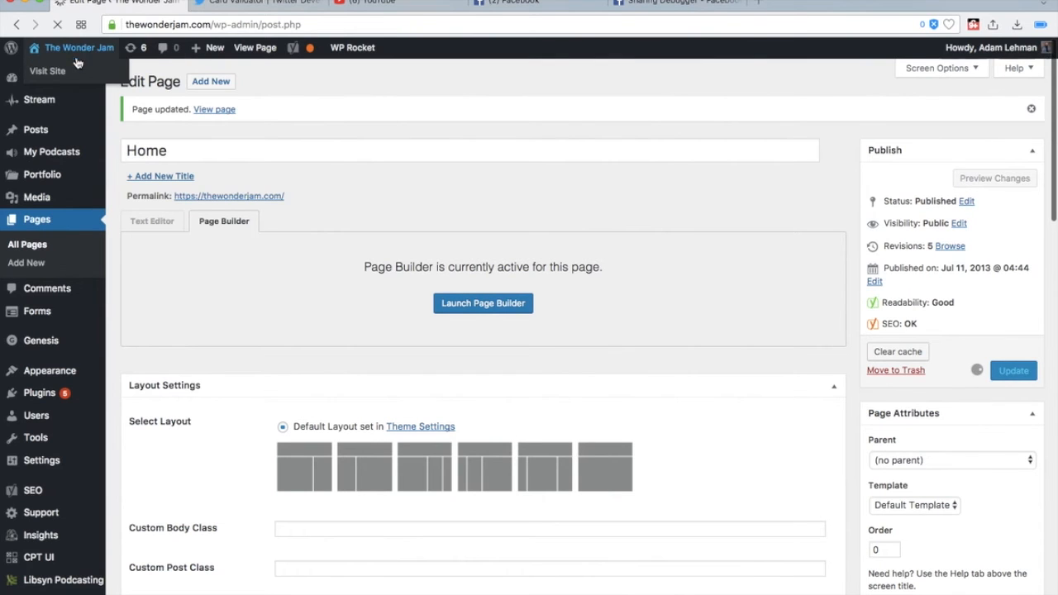
right_click(75, 71)
click(116, 80)
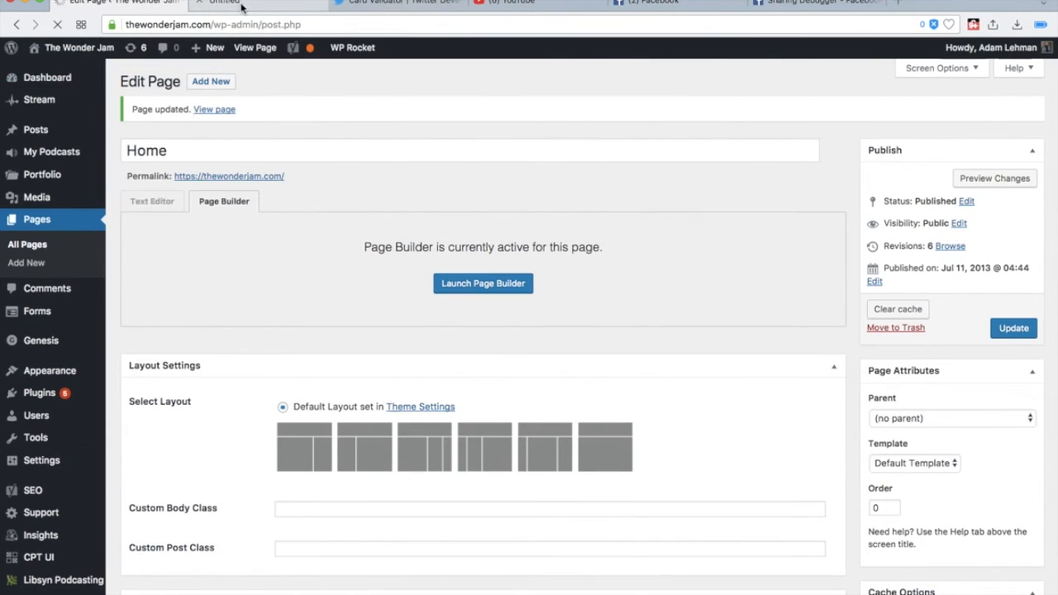
drag(149, 6, 66, 5)
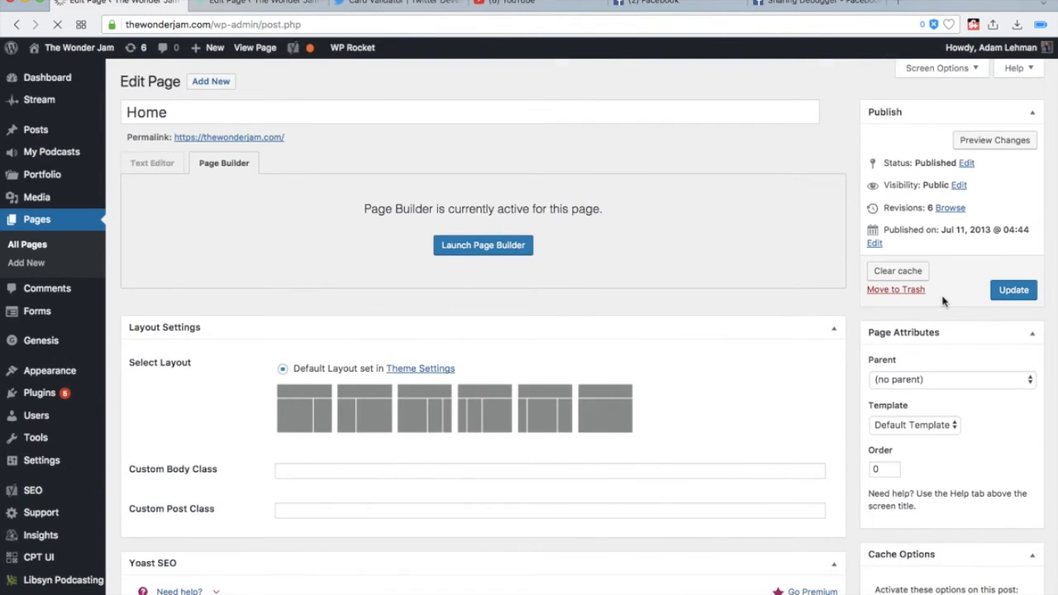
- Remove the diamond featured image from the Home page
scroll(942, 302, down, 10)
scroll(1011, 404, down, 1)
click(907, 496)
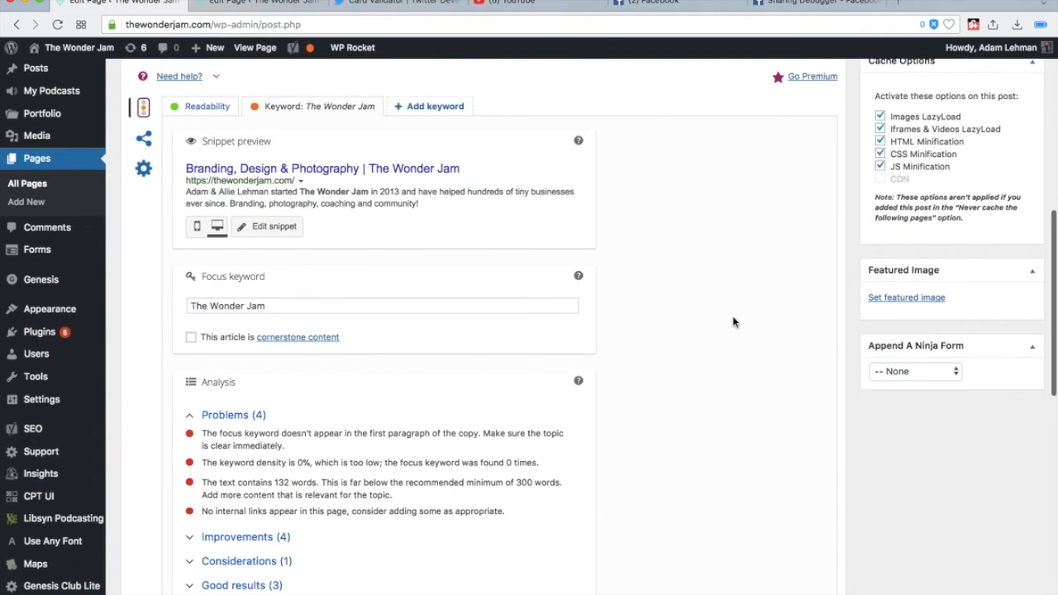
- In Yoast SEO's site-wide Twitter settings, enable Twitter card meta data with default card type Summary with large image, and save the changes
scroll(160, 242, up, 3)
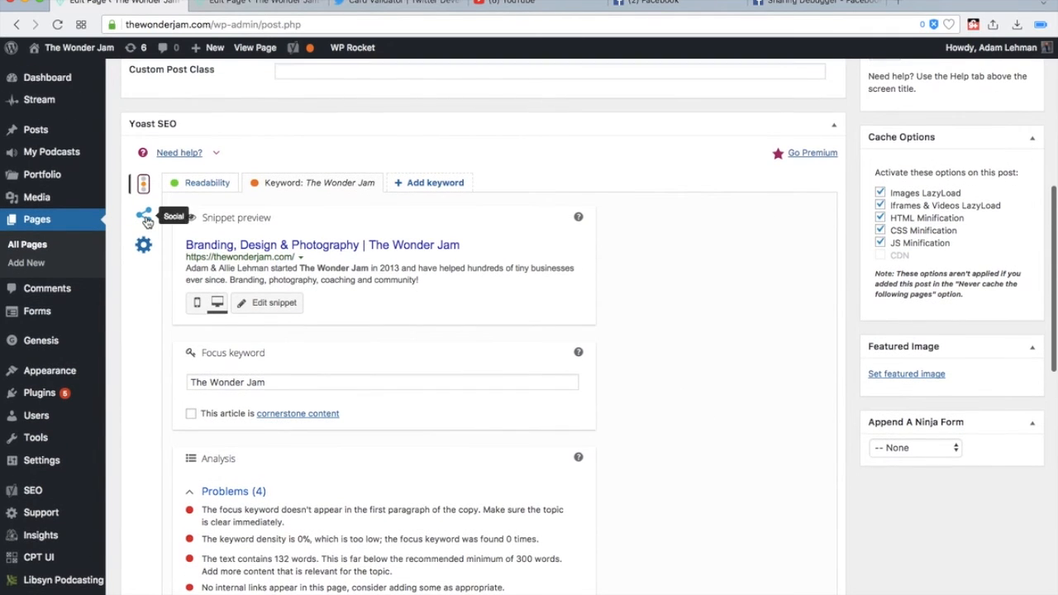
click(145, 216)
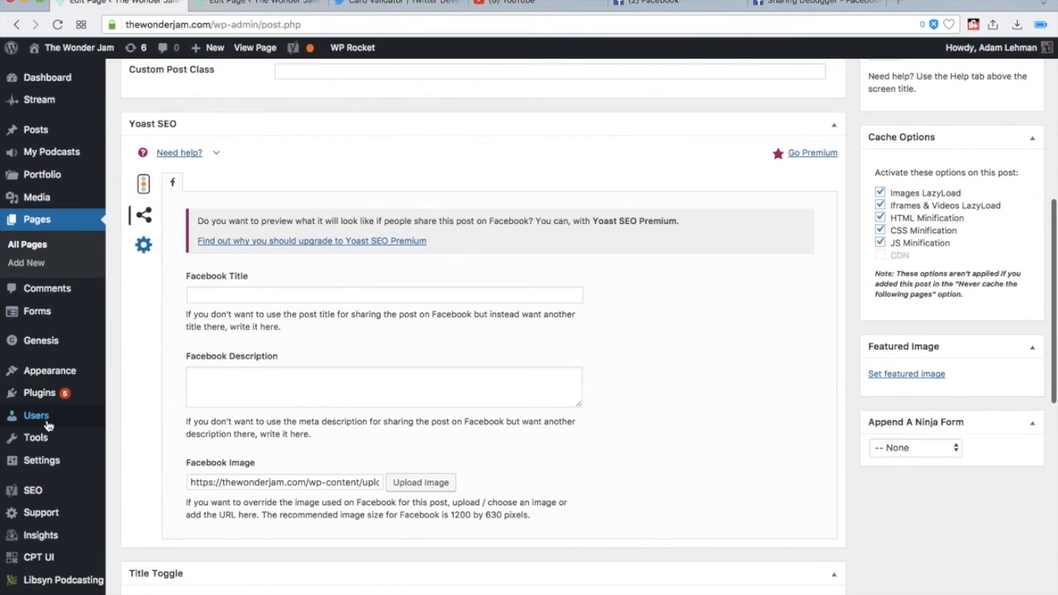
mouse_move(83, 493)
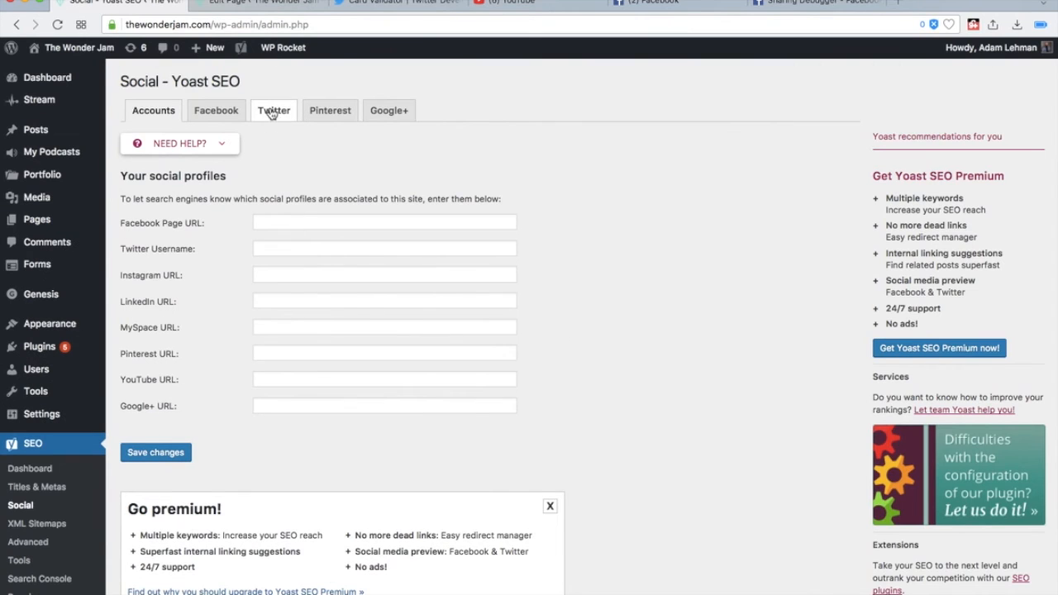
click(272, 112)
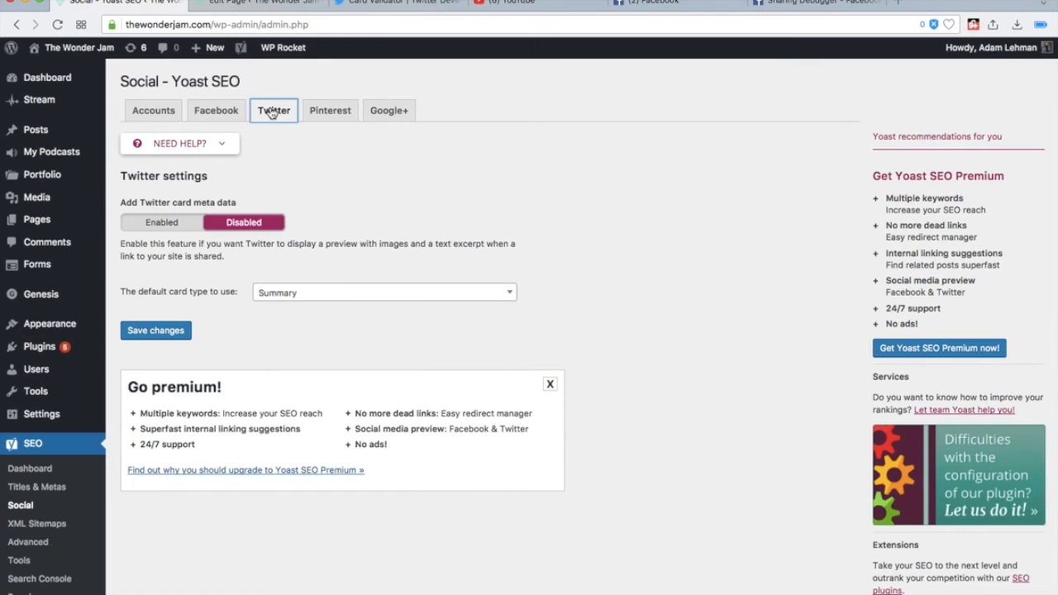
click(166, 224)
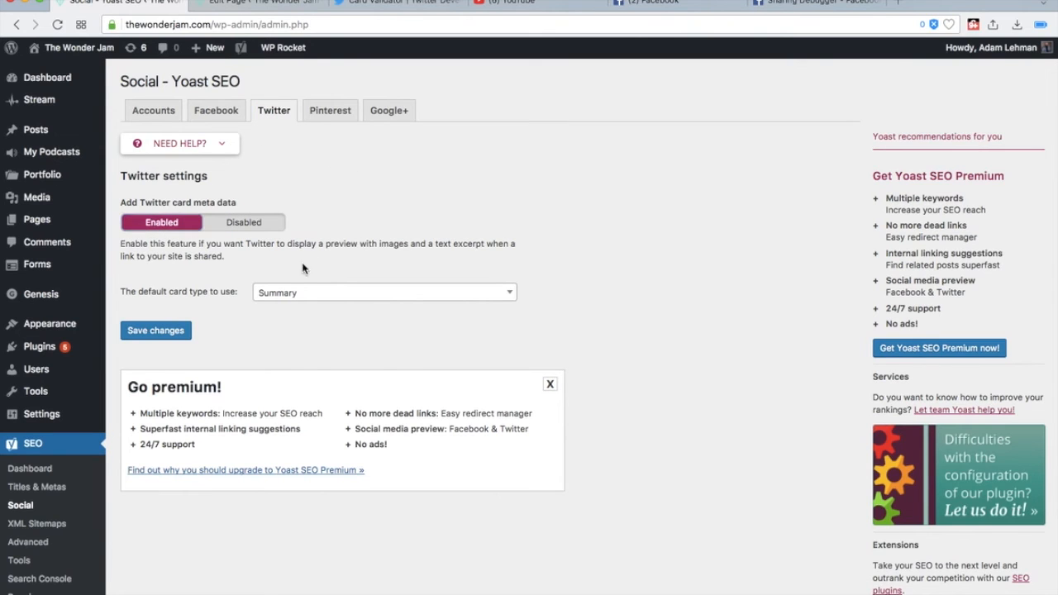
click(290, 292)
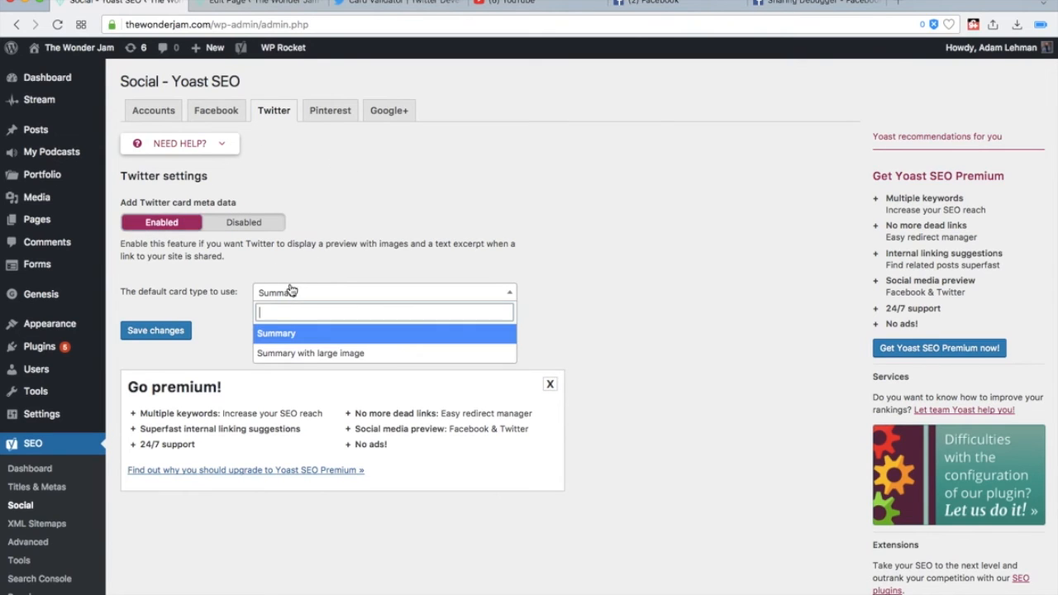
click(286, 354)
click(178, 332)
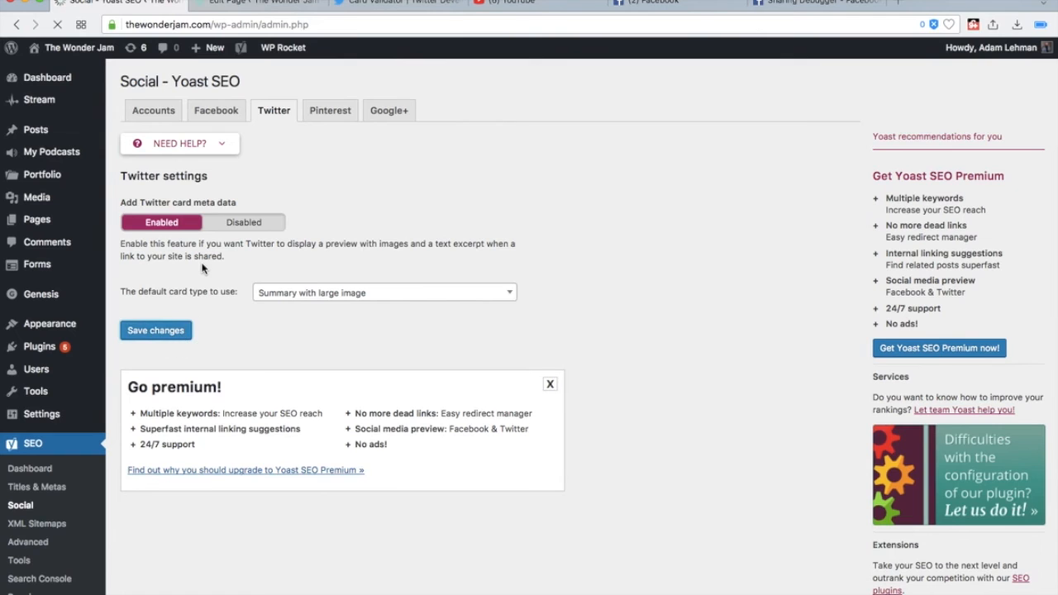
click(364, 3)
click(298, 259)
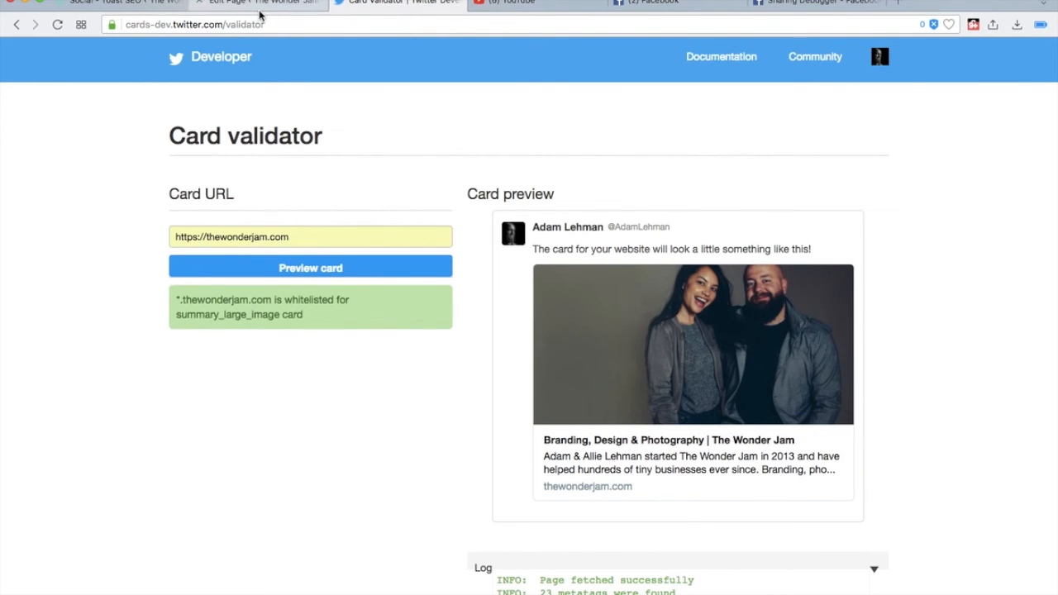
scroll(127, 237, down, 2)
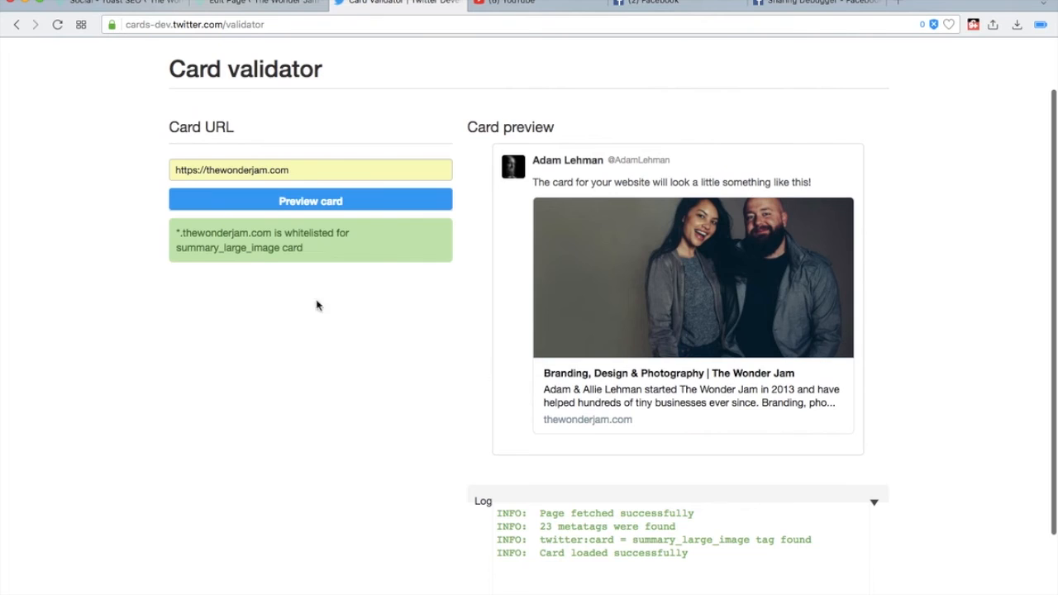
- Clear the Card URL in the Card validator and go to the Twitter home timeline
scroll(663, 433, down, 1)
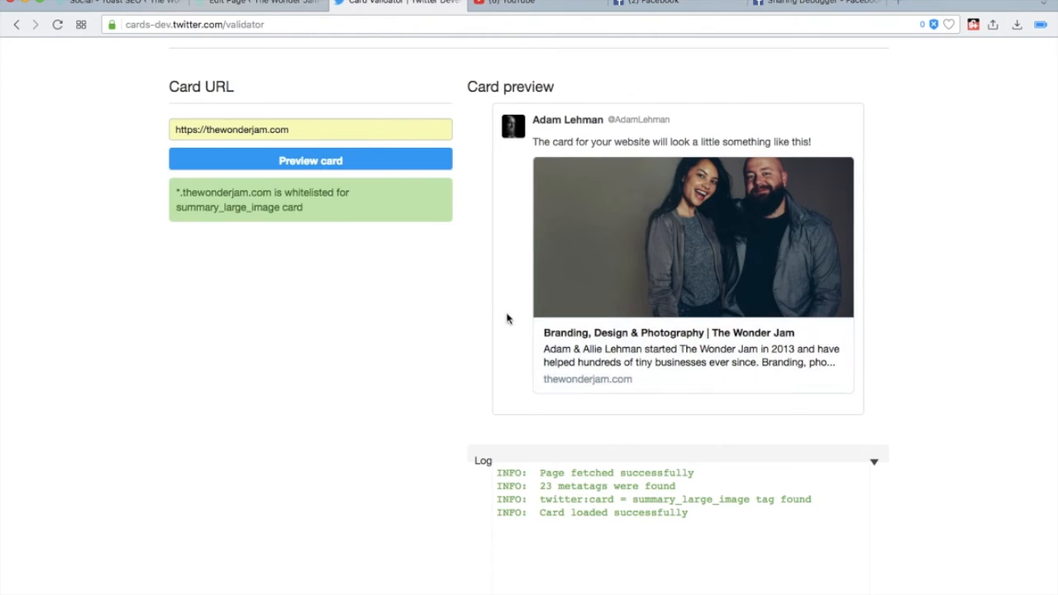
triple_click(356, 130)
key(super+c)
key(BackSpace)
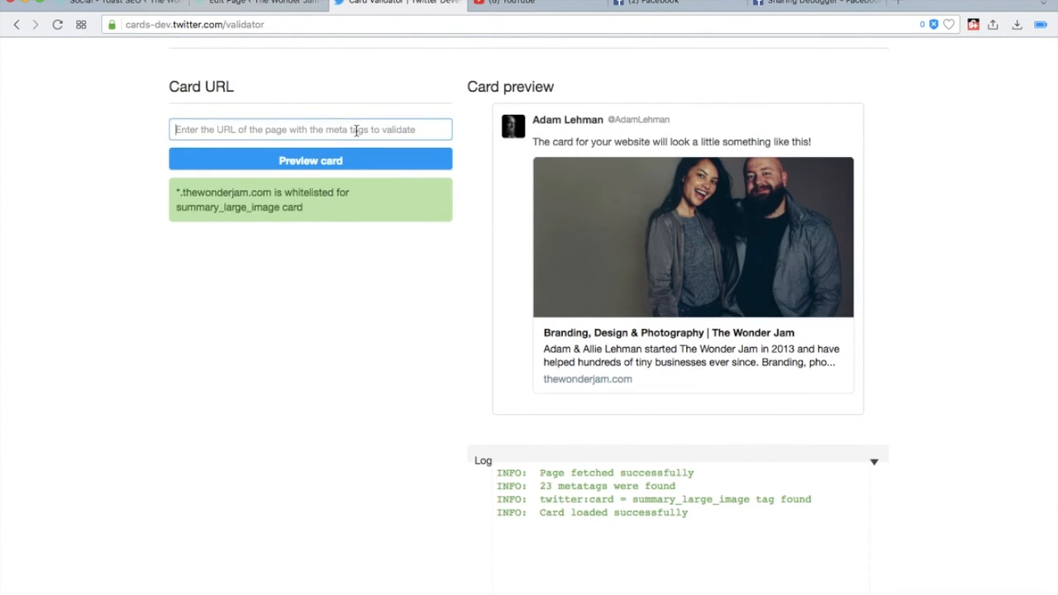
scroll(356, 130, up, 3)
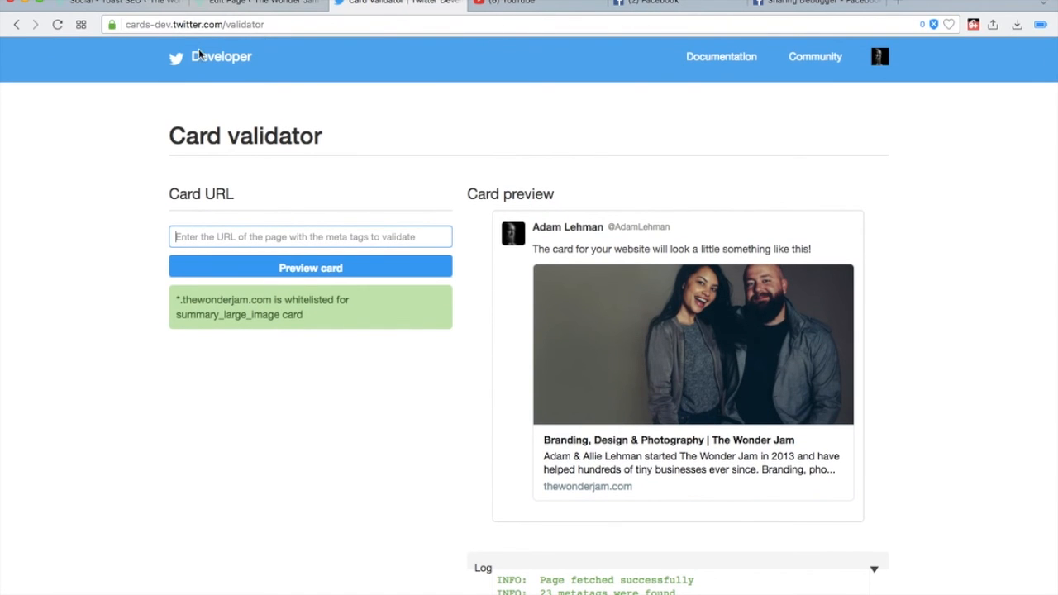
click(191, 24)
text(twitter.com)
key(Return)
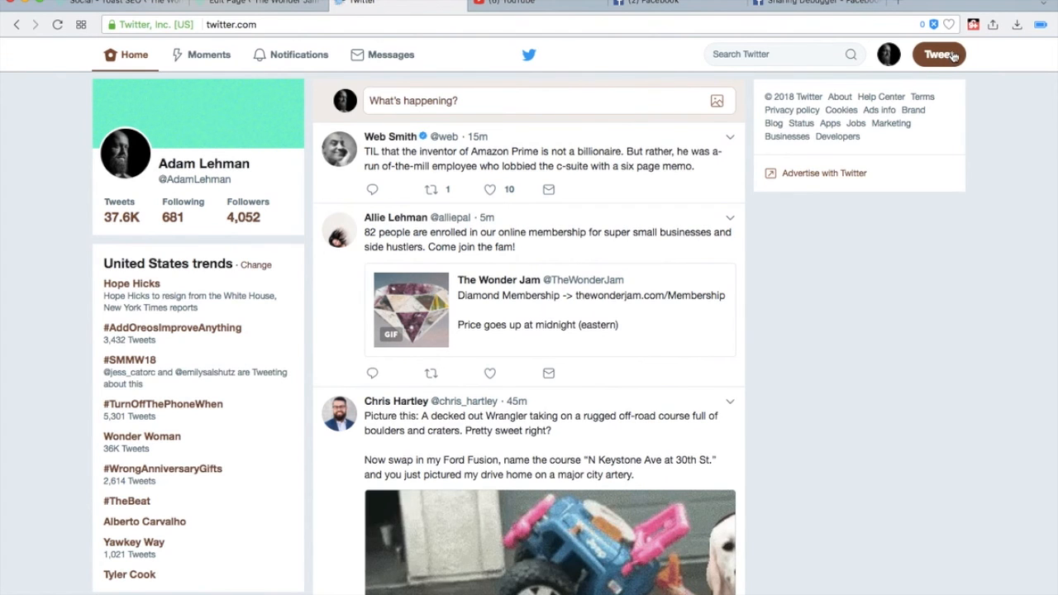
click(626, 124)
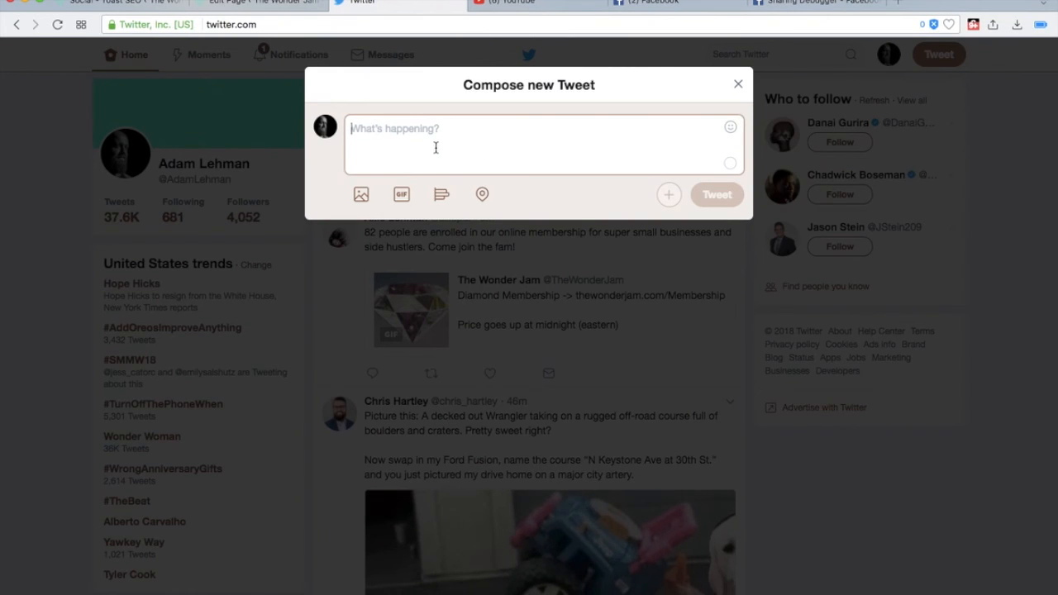
key(super+v)
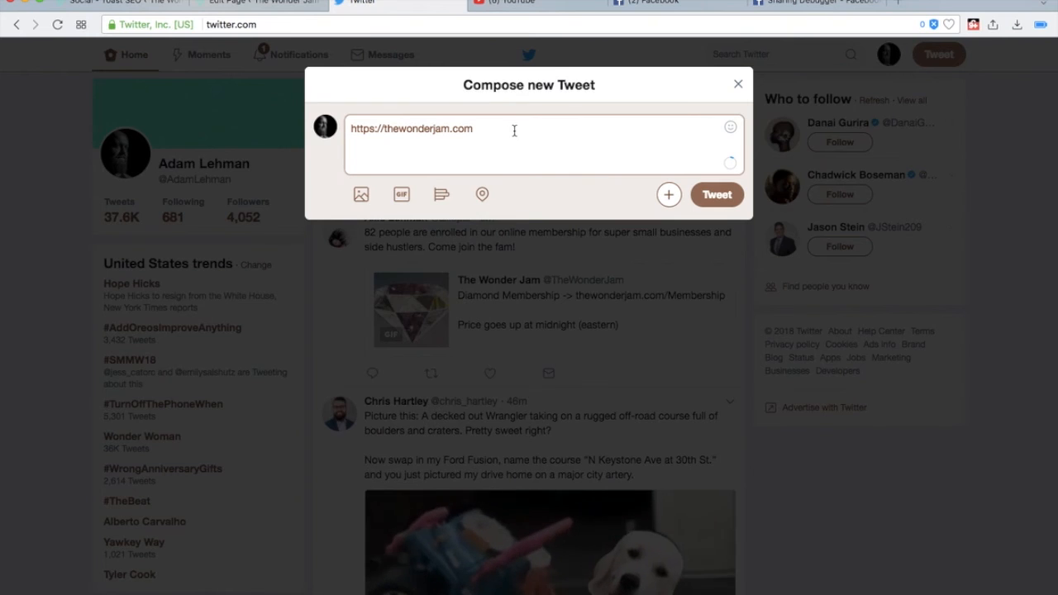
key(super+Left)
text(This is)
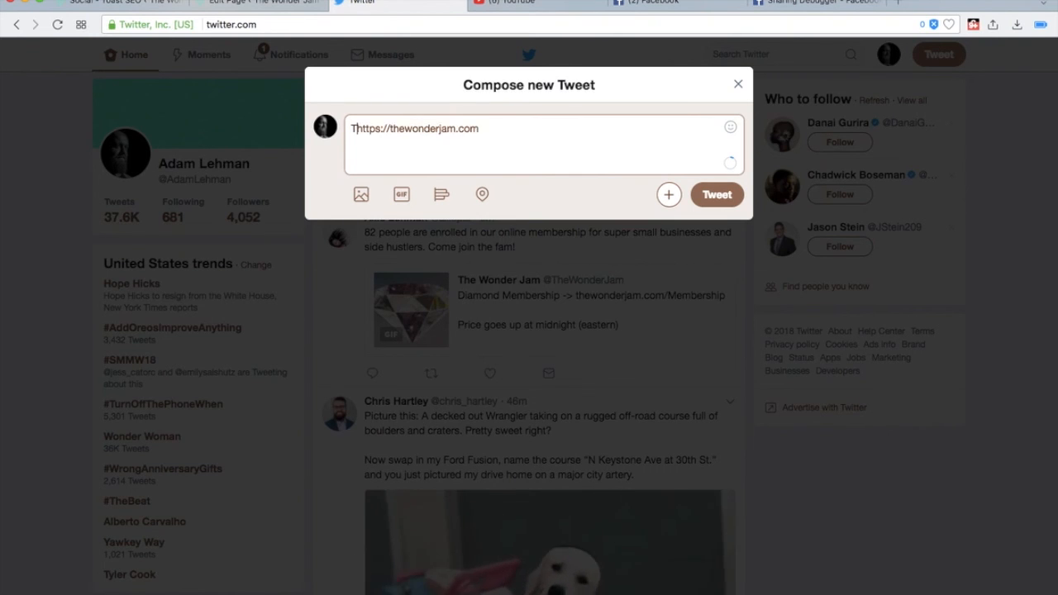
text( our website)
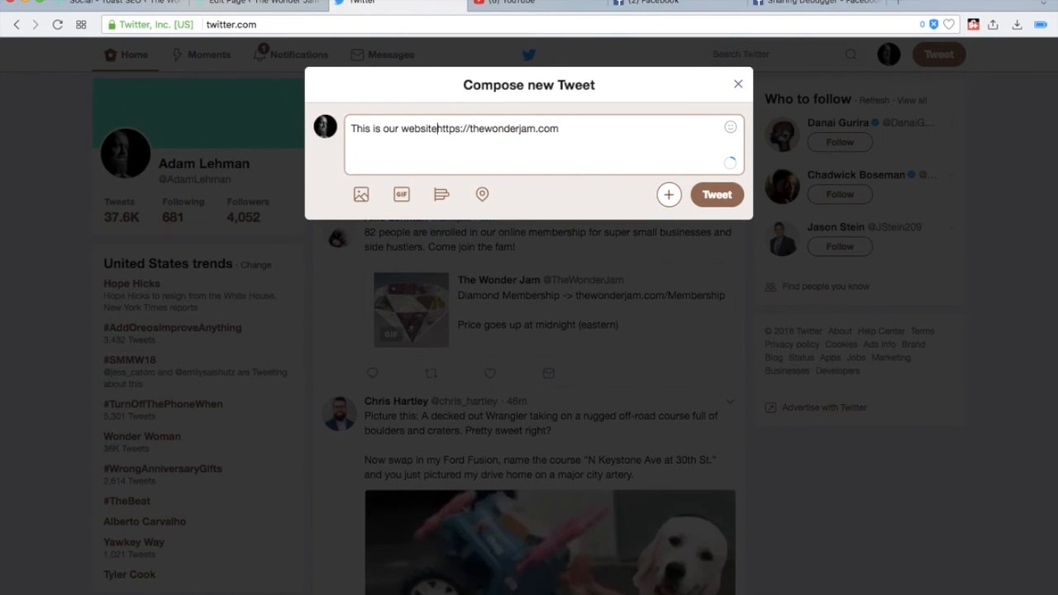
text(!)
key(Return)
key(Return)
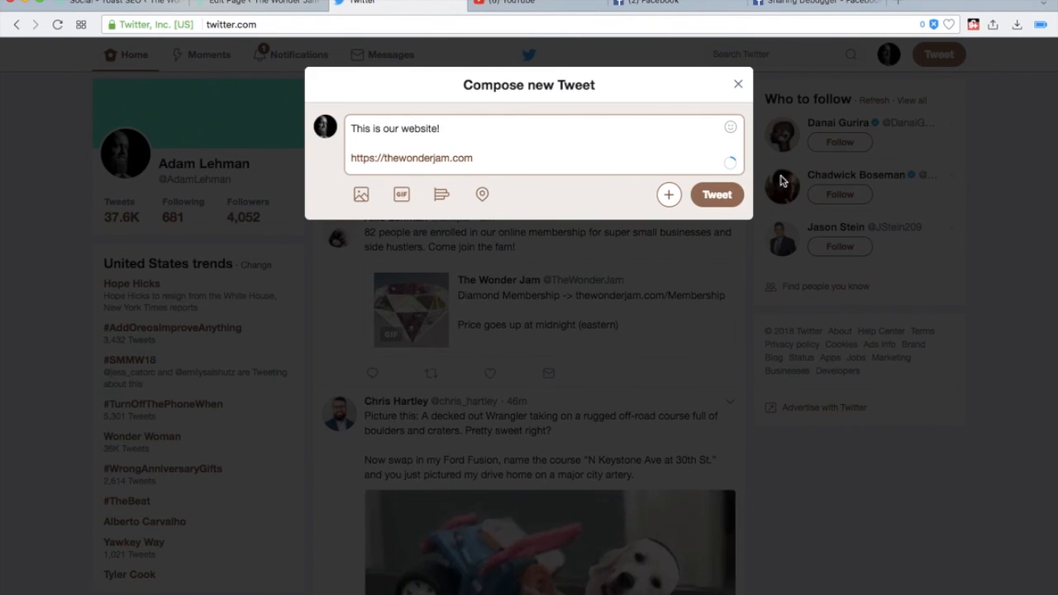
click(717, 195)
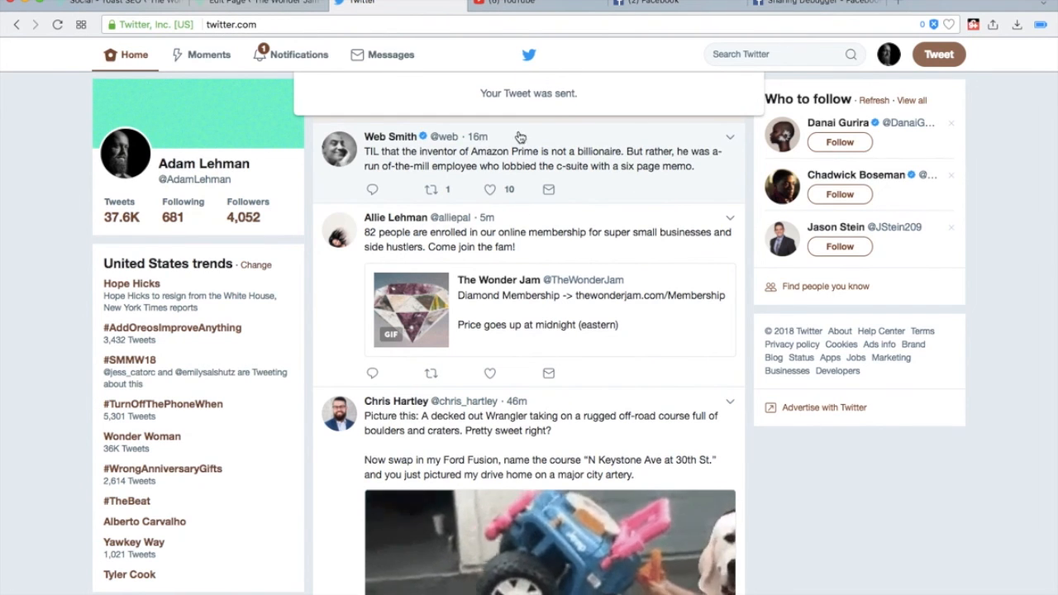
- On the account's own profile page, check the link card of the new website tweet and delete that tweet
click(229, 166)
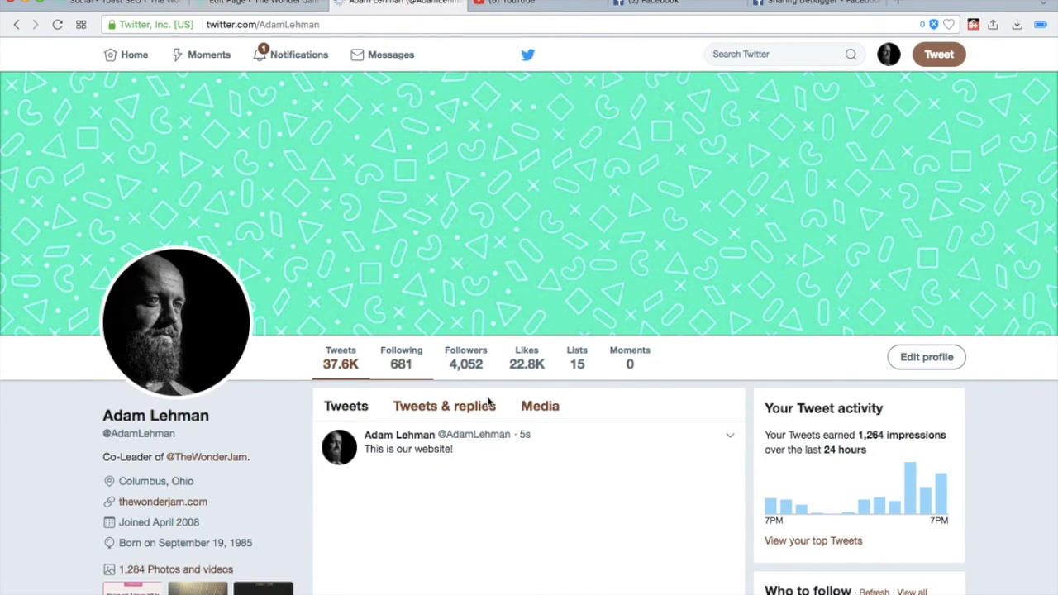
scroll(542, 336, down, 3)
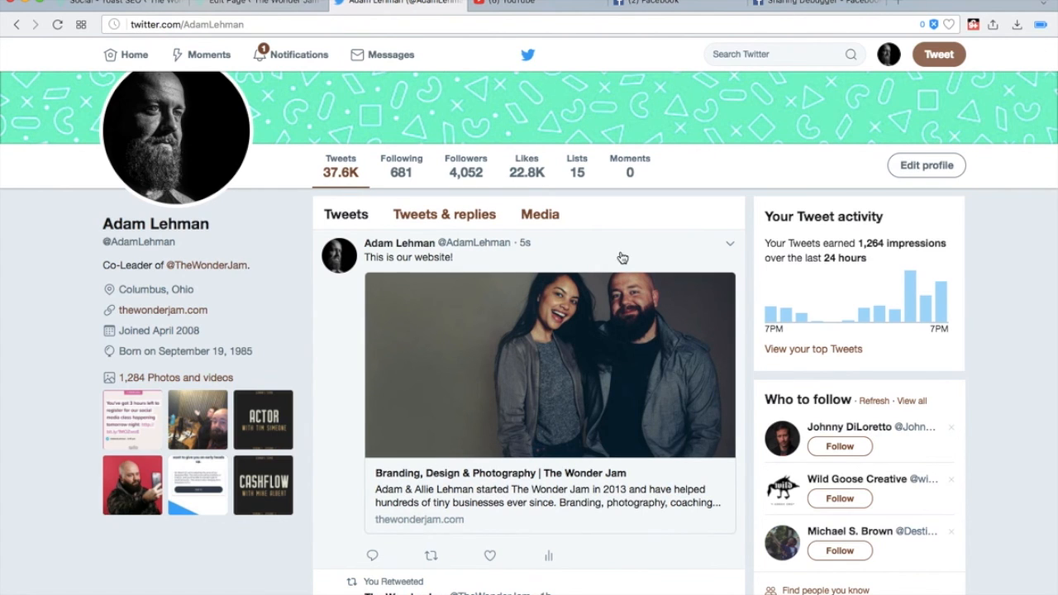
click(726, 246)
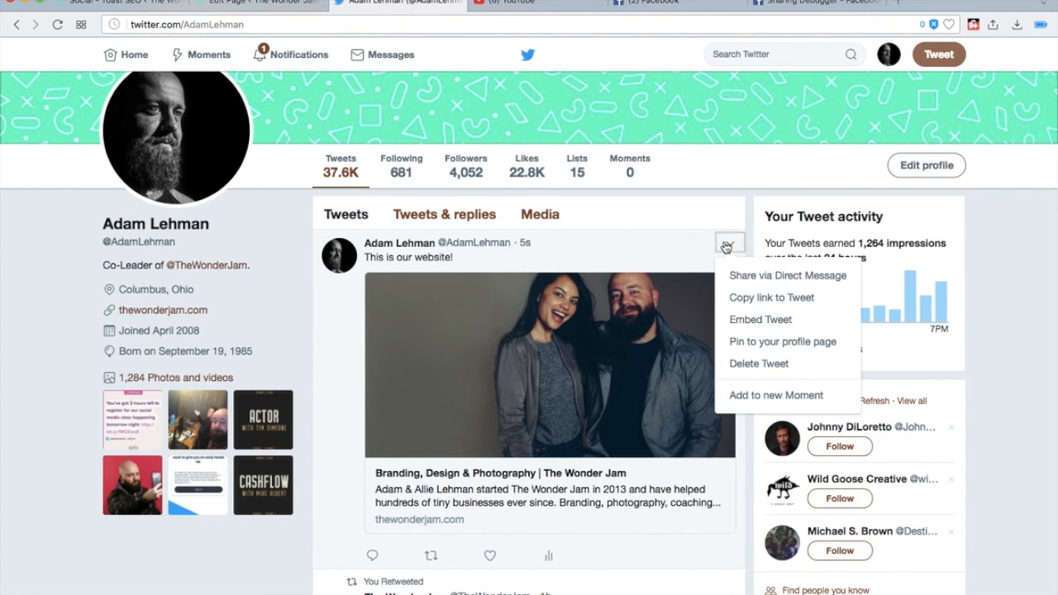
click(790, 371)
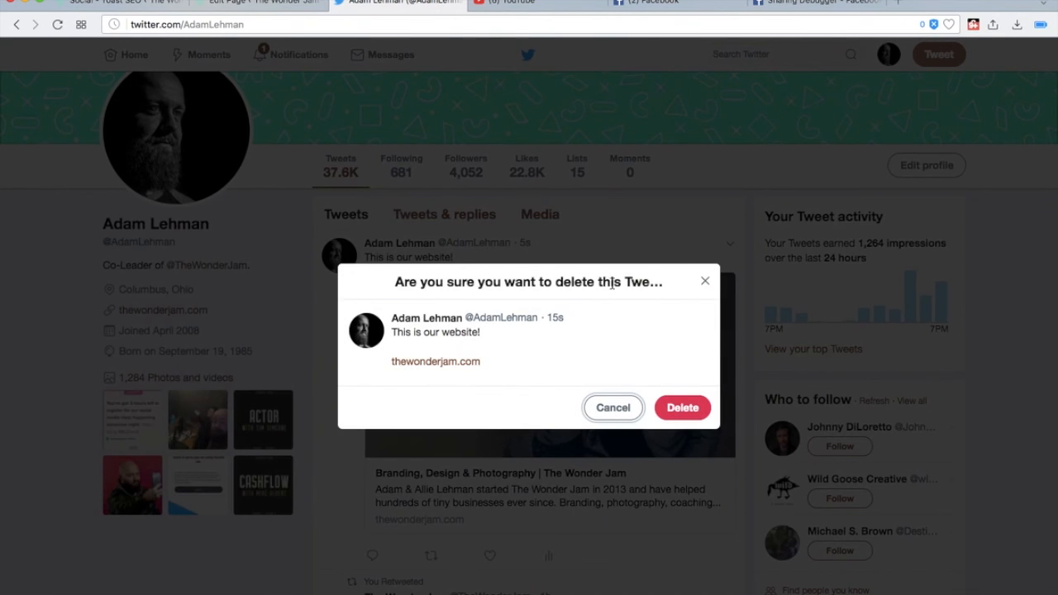
click(686, 406)
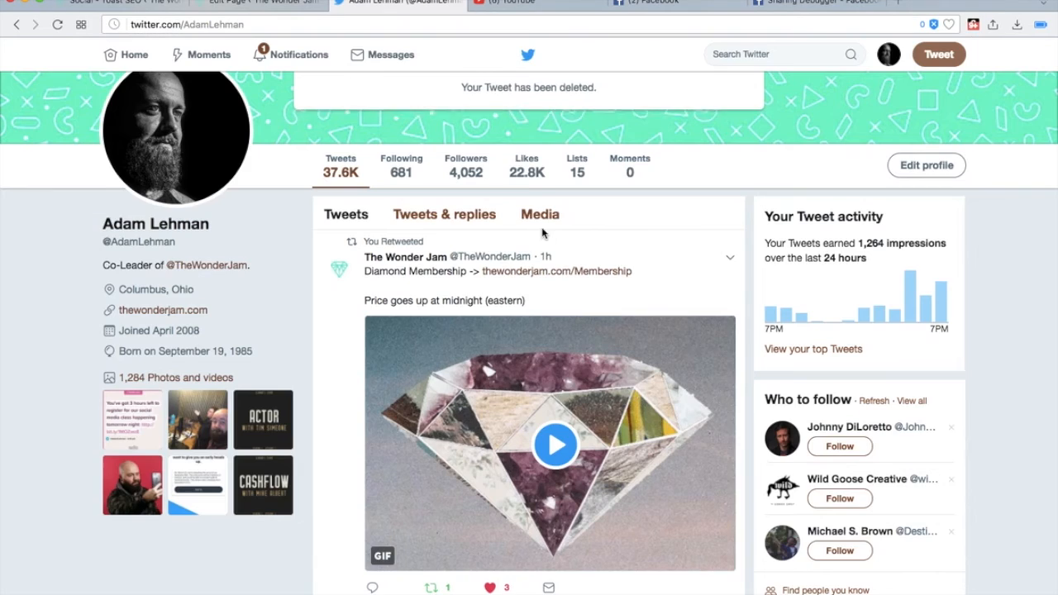
scroll(469, 302, up, 3)
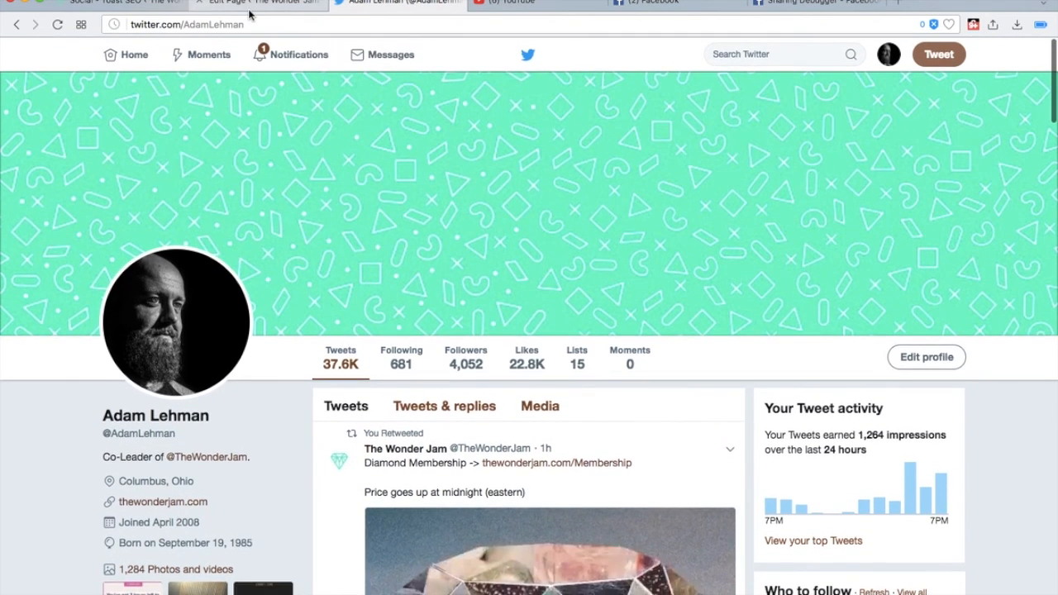
click(251, 10)
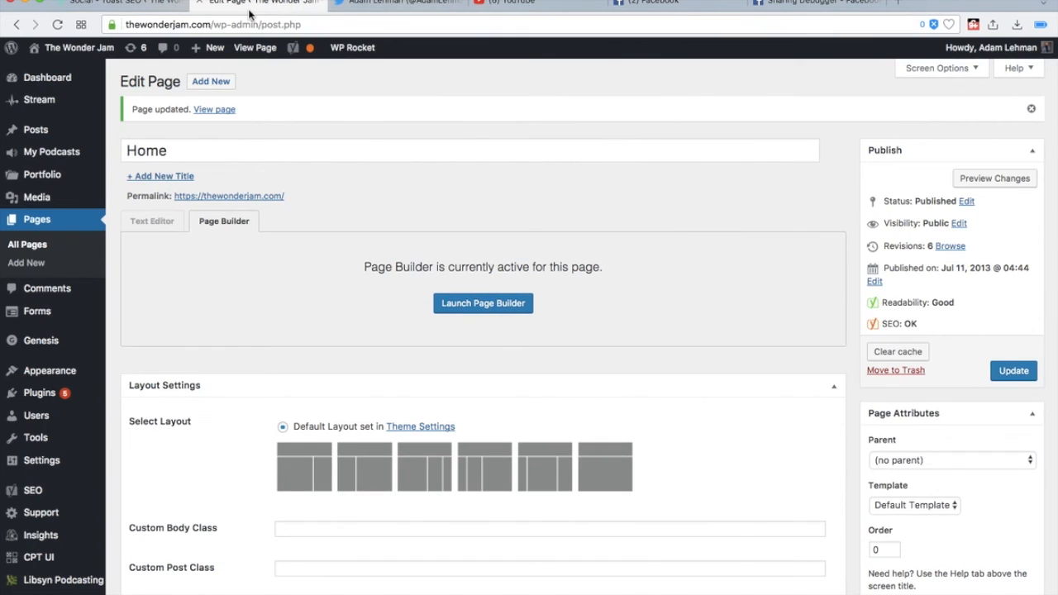
click(393, 5)
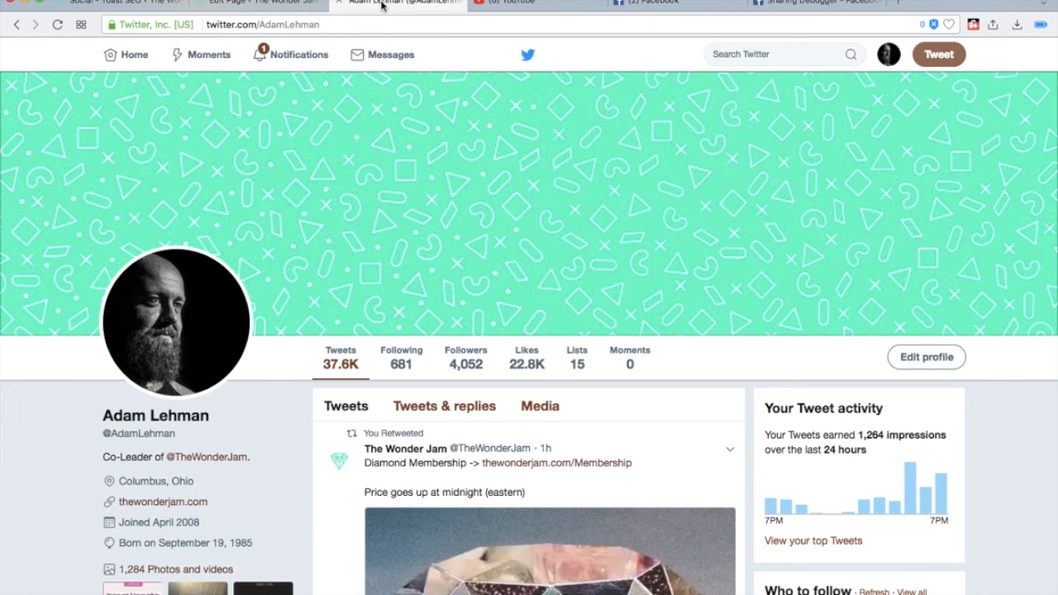
click(659, 5)
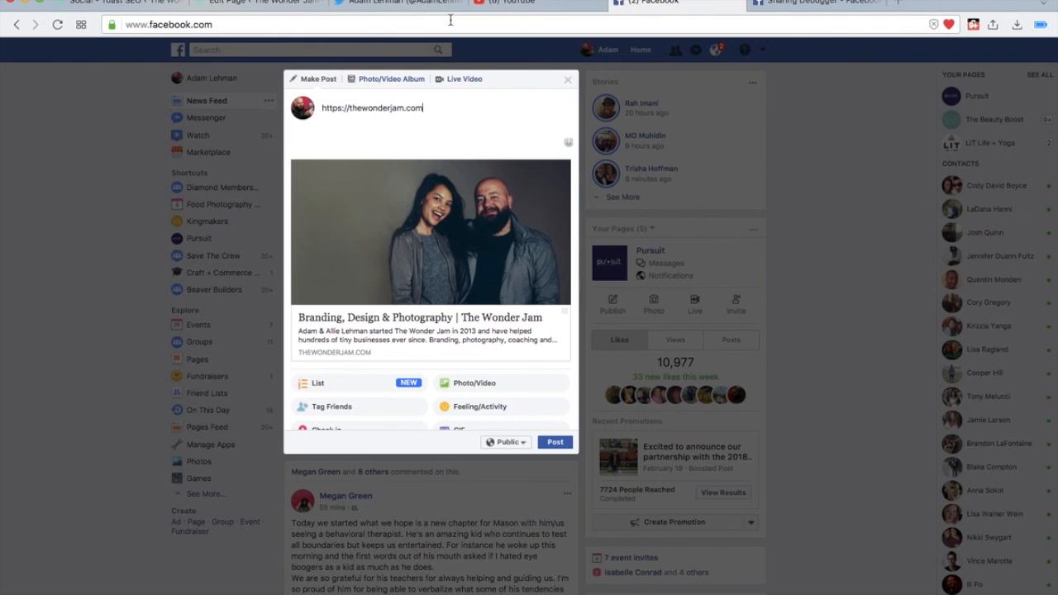
click(76, 165)
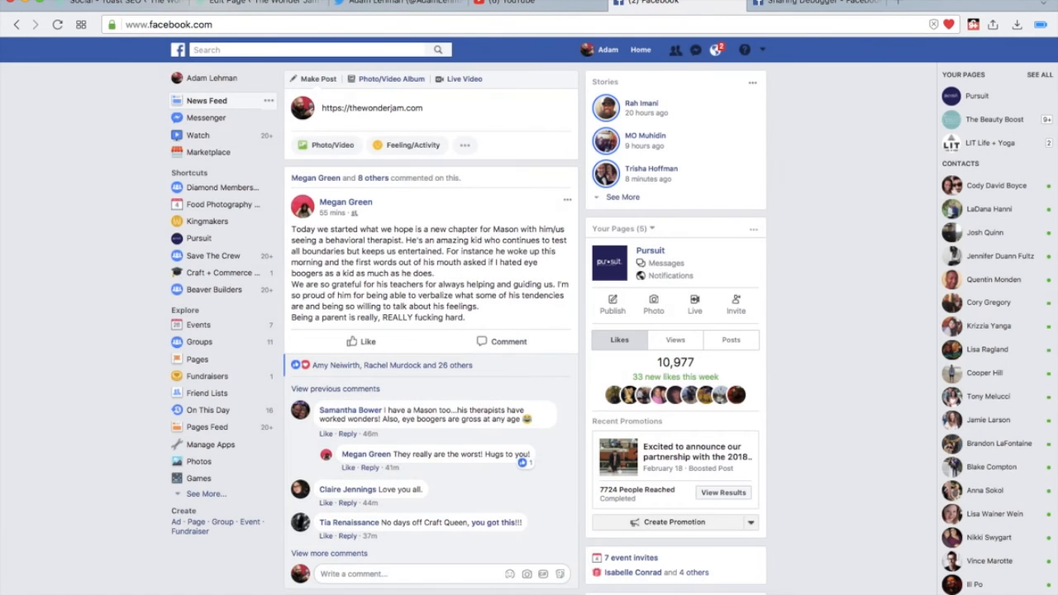